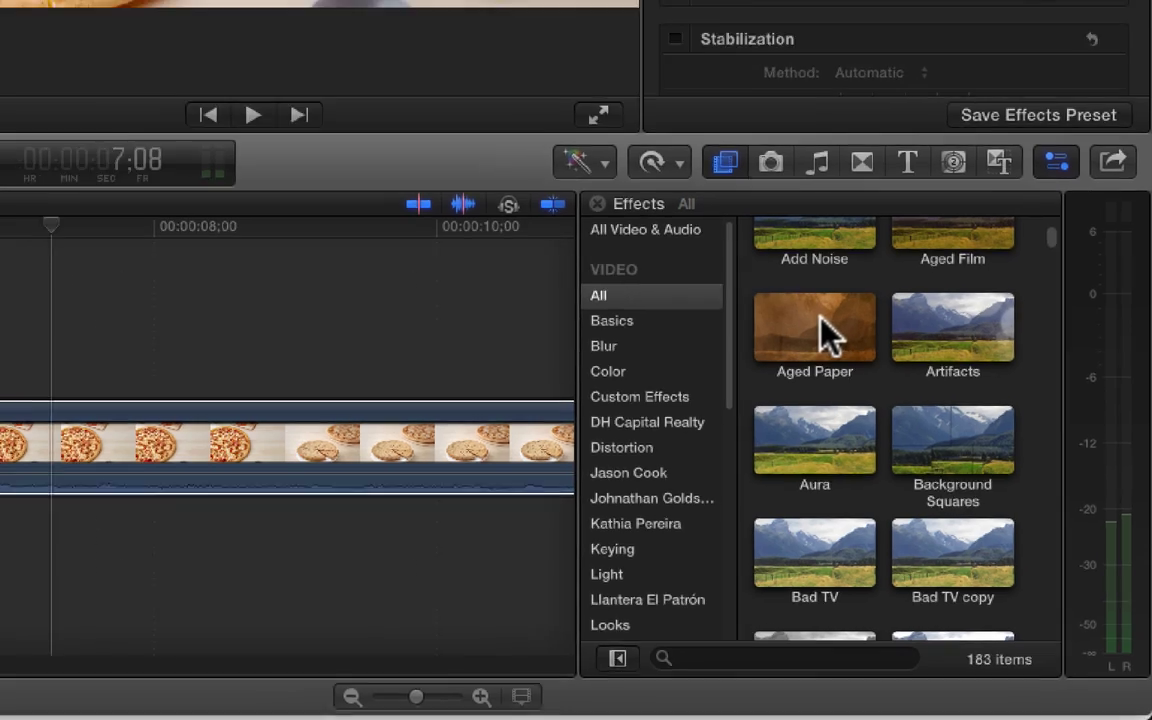
# - Apply the Aged Paper video effect to the pizza clip in the timeline and view the clip around 2 seconds
pyautogui.click(820, 320)
pyautogui.click(625, 548)
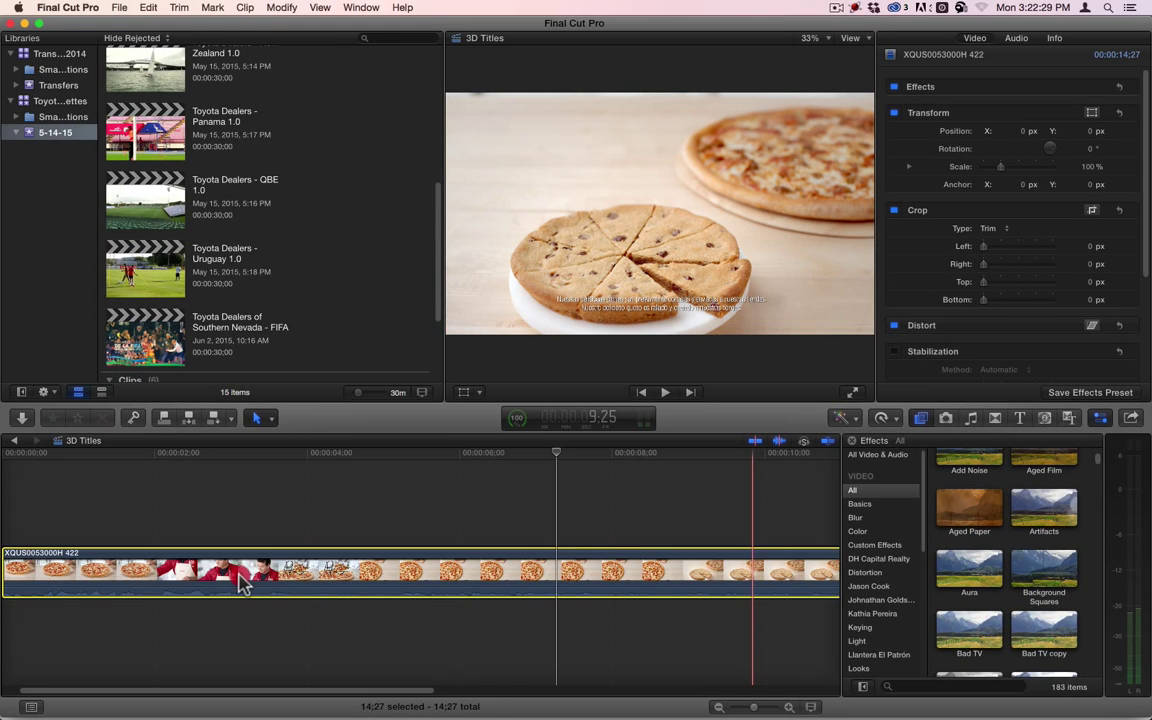
pyautogui.click(240, 585)
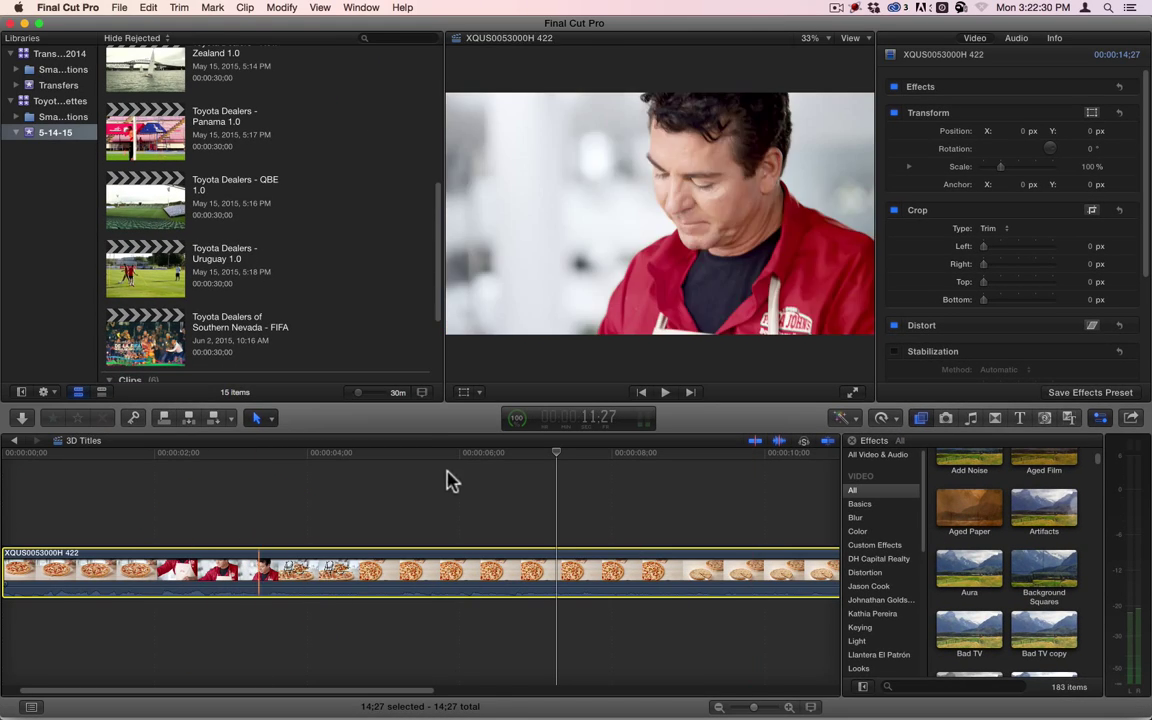
pyautogui.click(448, 470)
pyautogui.moveTo(996, 512); pyautogui.dragTo(210, 575)
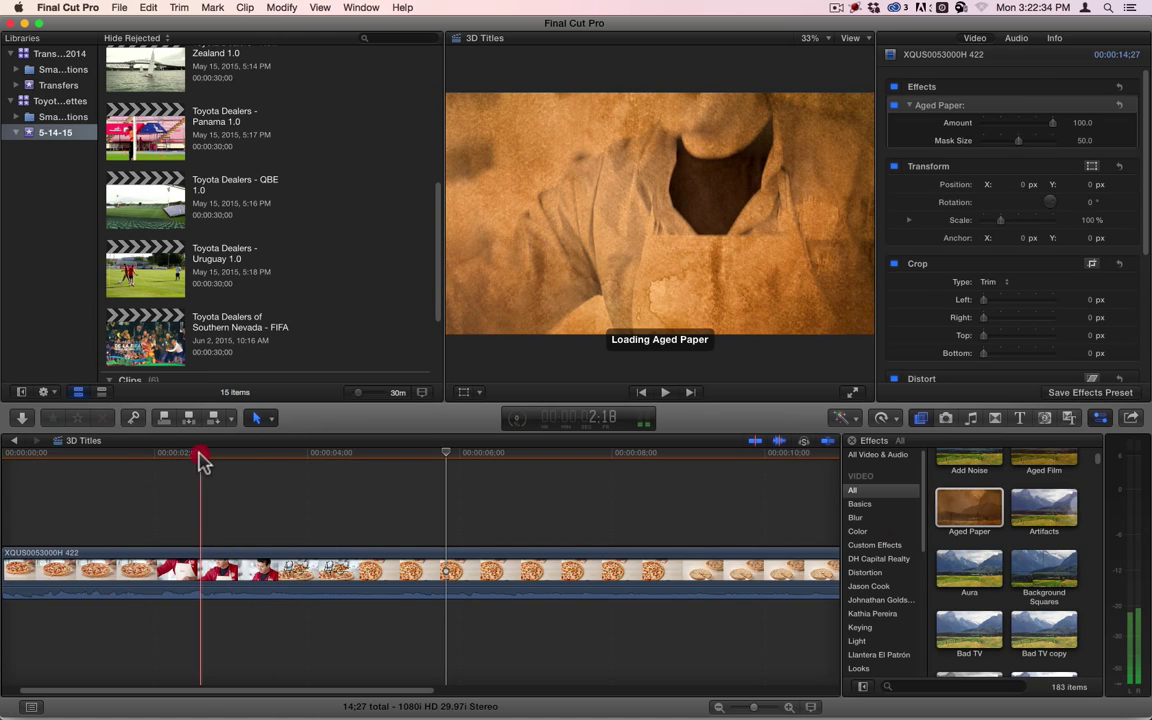
pyautogui.click(155, 463)
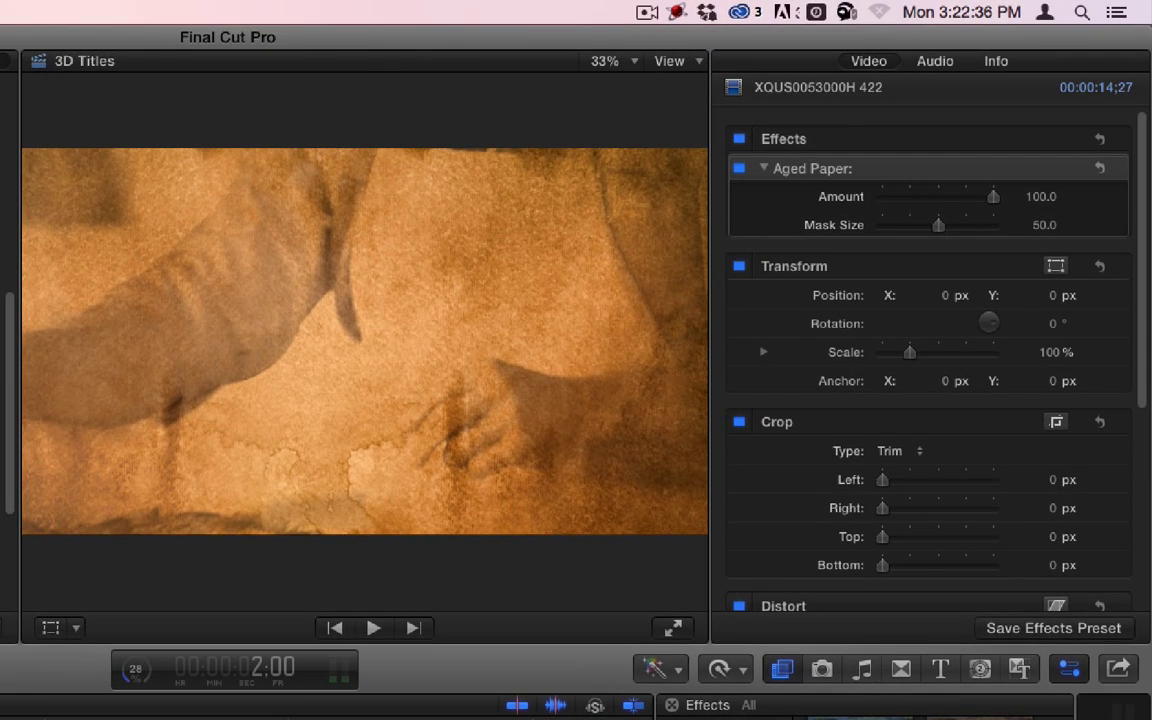
# - Render the clip, play it up to 5;21, split it there and delete the remaining part
pyautogui.hotkey('ctrl', 'r')
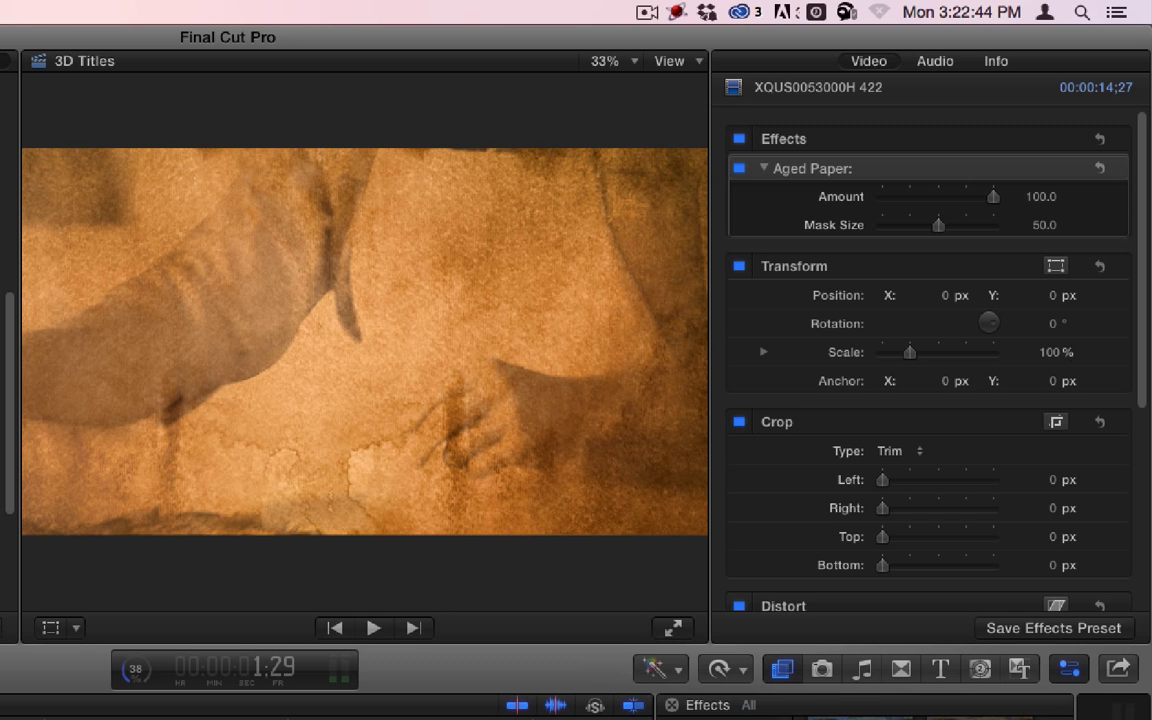
pyautogui.press('space')
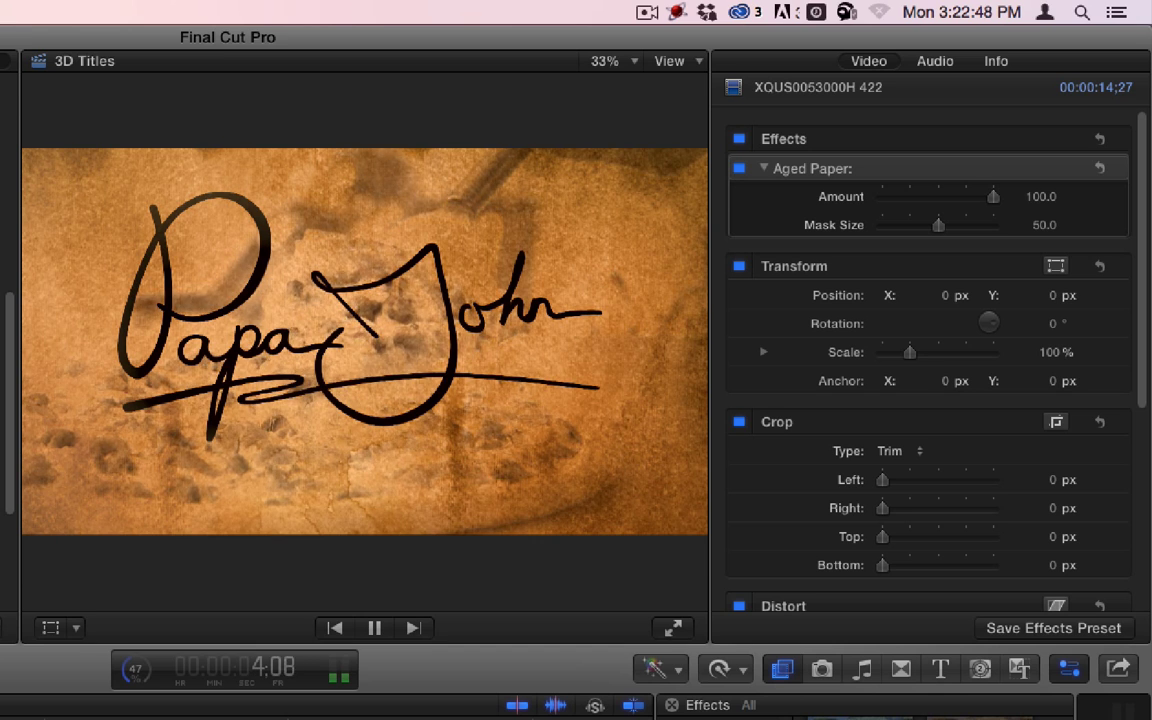
pyautogui.press('space')
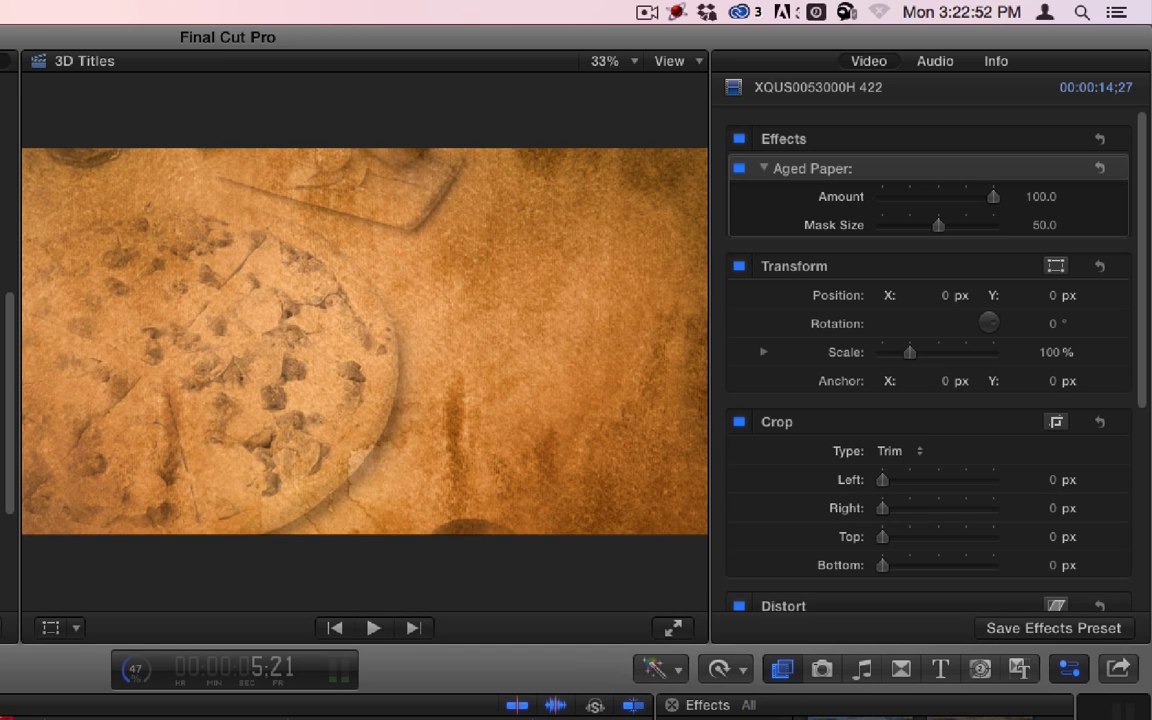
pyautogui.press('super+b')
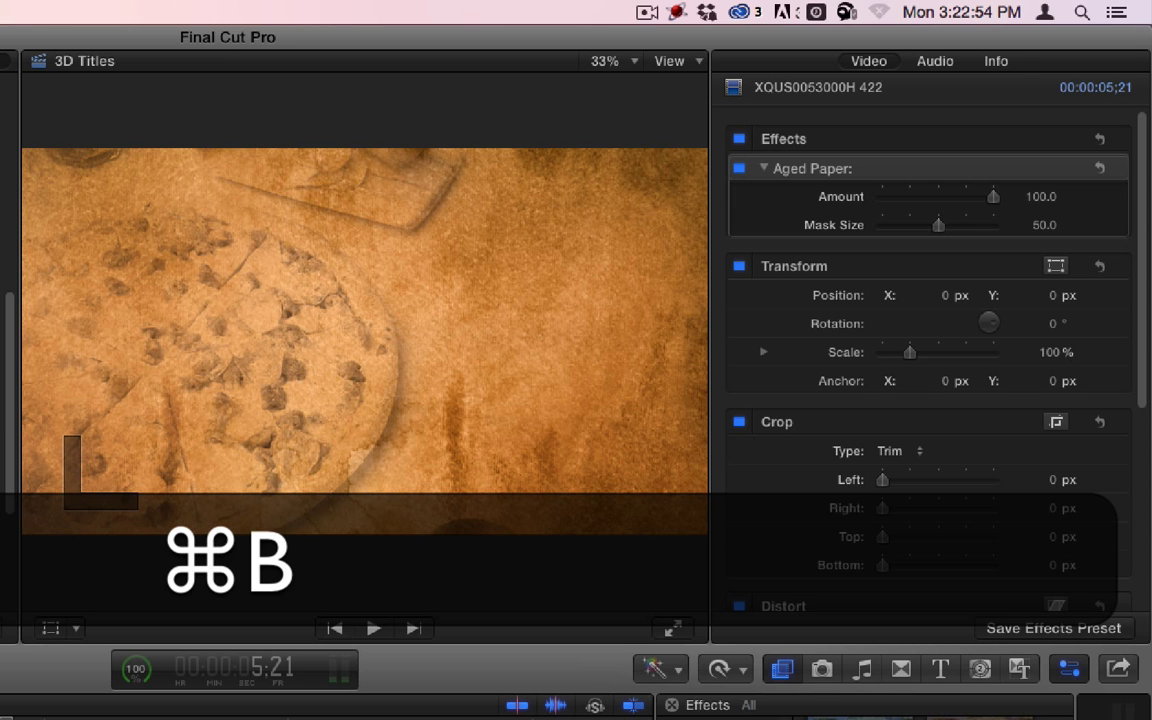
pyautogui.press('BackSpace')
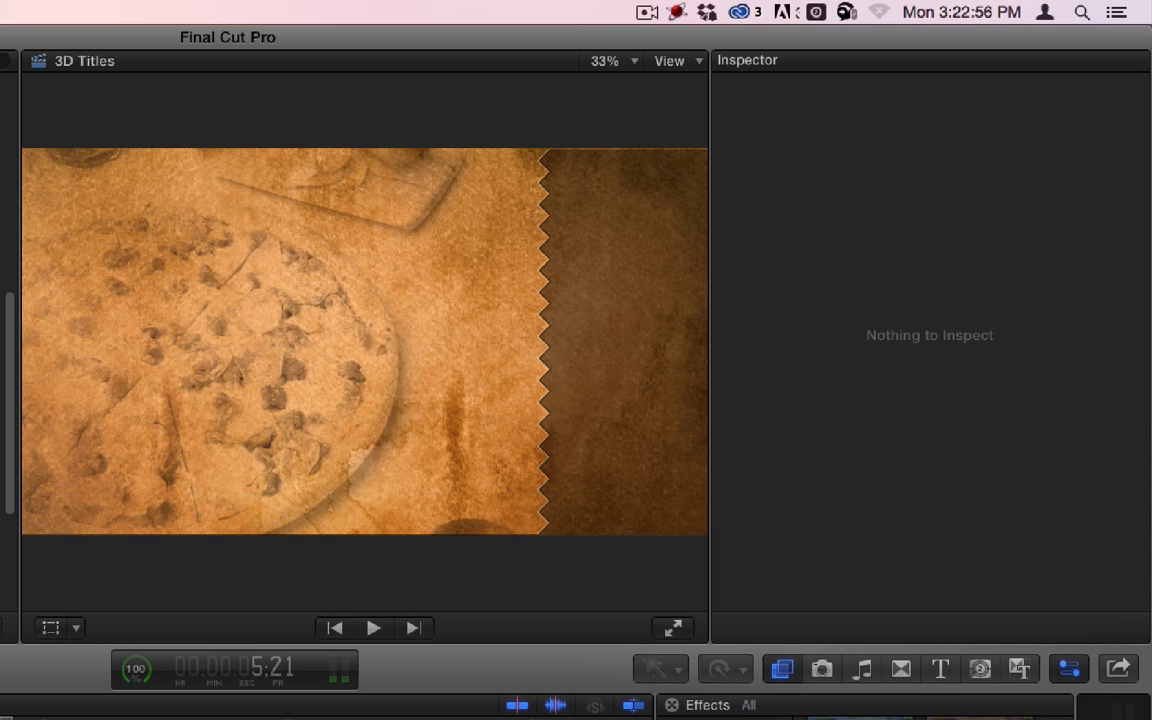
# - Play the trimmed clip with the Aged Paper effect, and set the effect's Amount to 0
pyautogui.press('space')
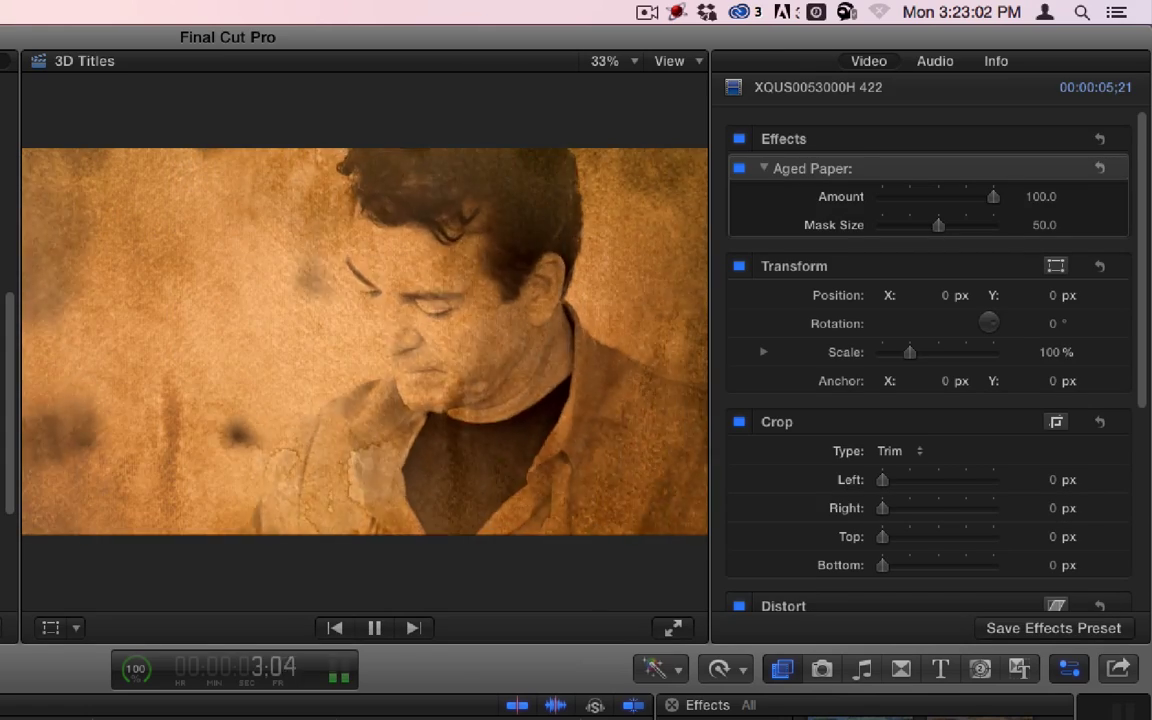
pyautogui.press('space')
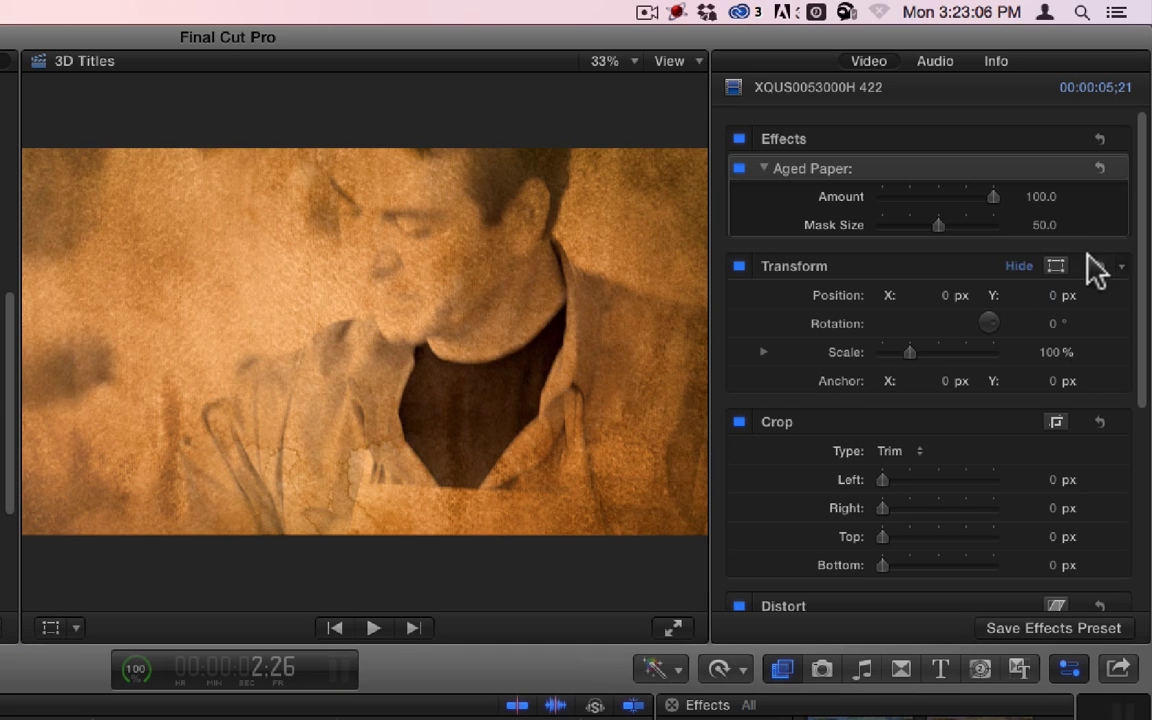
pyautogui.moveTo(1040, 213)
pyautogui.moveTo(1041, 197); pyautogui.dragTo(1040, 260)
pyautogui.press('j')
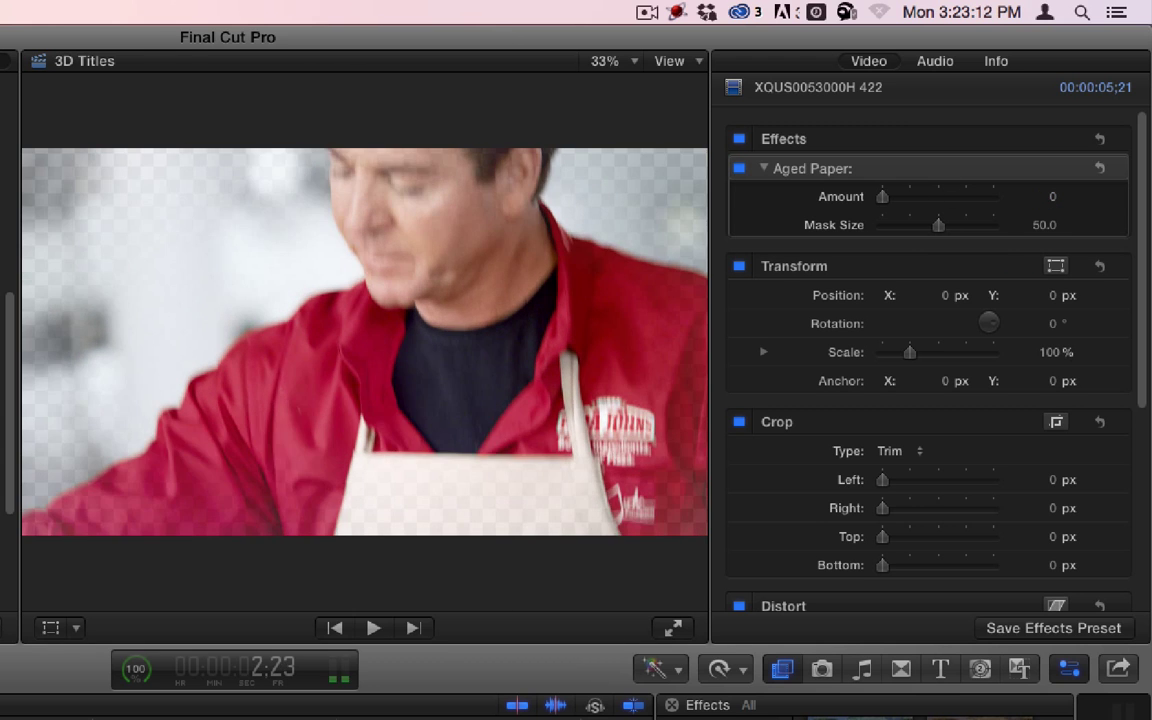
# - Render the whole timeline and play the clip back from the start to check the adjusted effect
pyautogui.press('super+a')
pyautogui.press('ctrl+super+r')
pyautogui.hotkey('ctrl', 'r')
pyautogui.press('space')
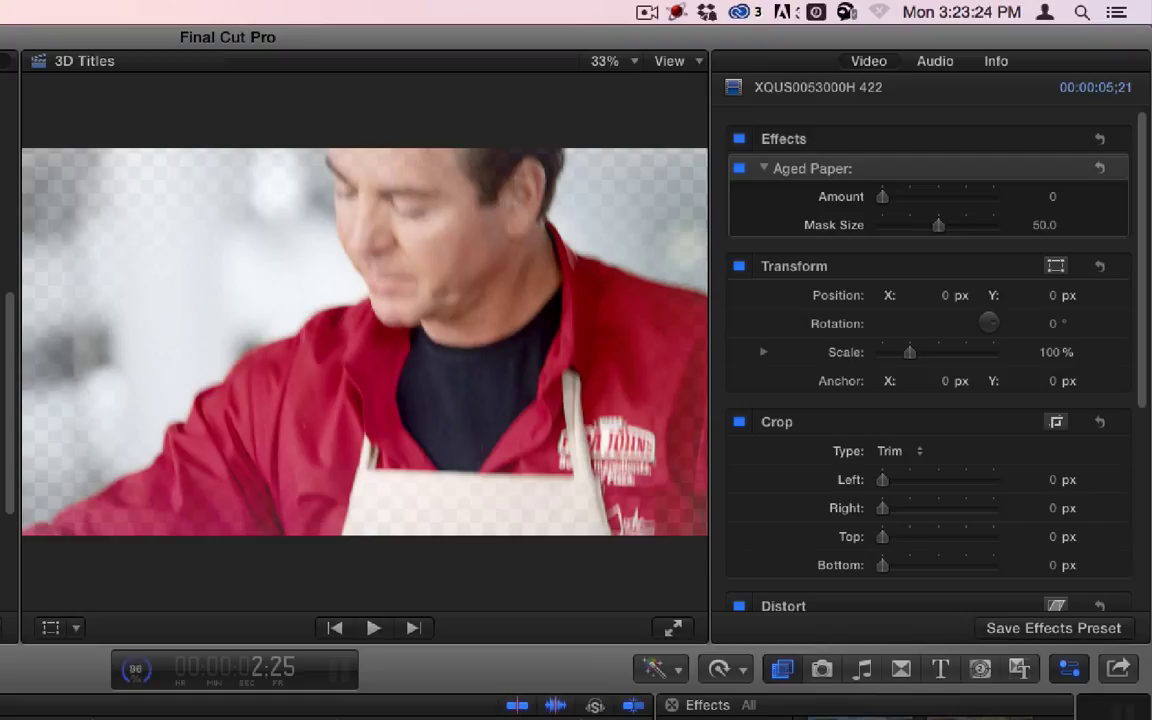
pyautogui.press('Home')
pyautogui.press('space')
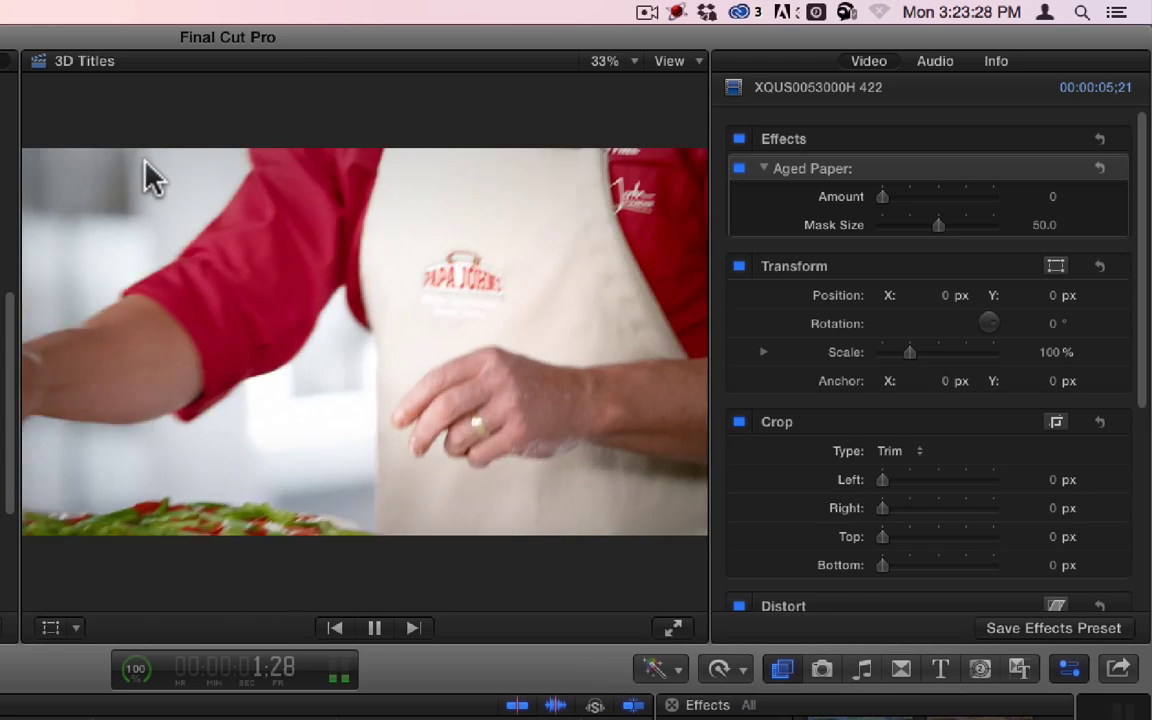
pyautogui.press('space')
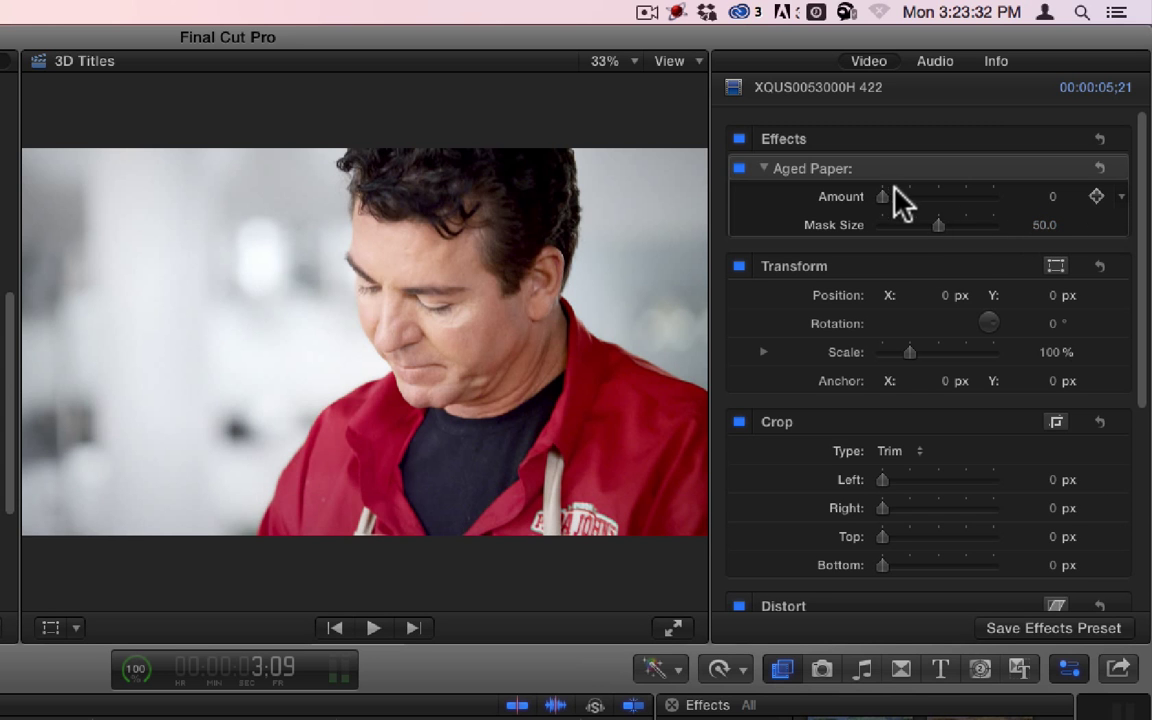
# - Set the Aged Paper Amount to 100 and try Mask Size values of 20, 10 and 100
pyautogui.moveTo(884, 196); pyautogui.dragTo(1044, 214)
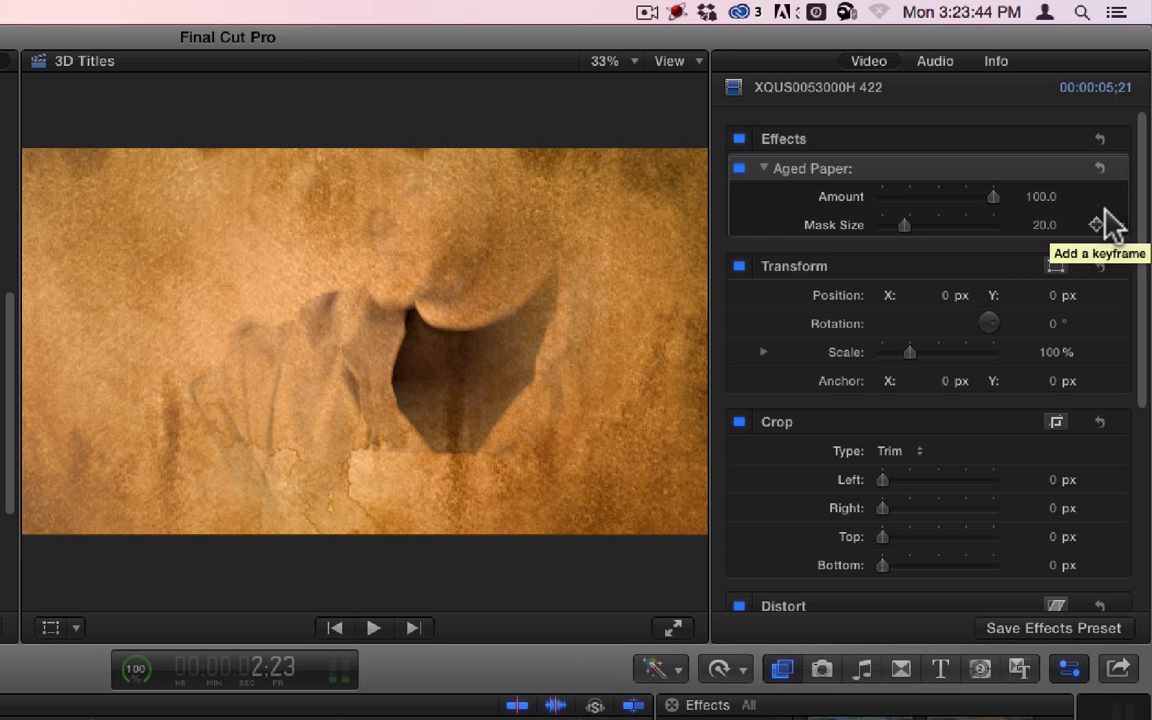
pyautogui.moveTo(1044, 223); pyautogui.dragTo(1050, 260)
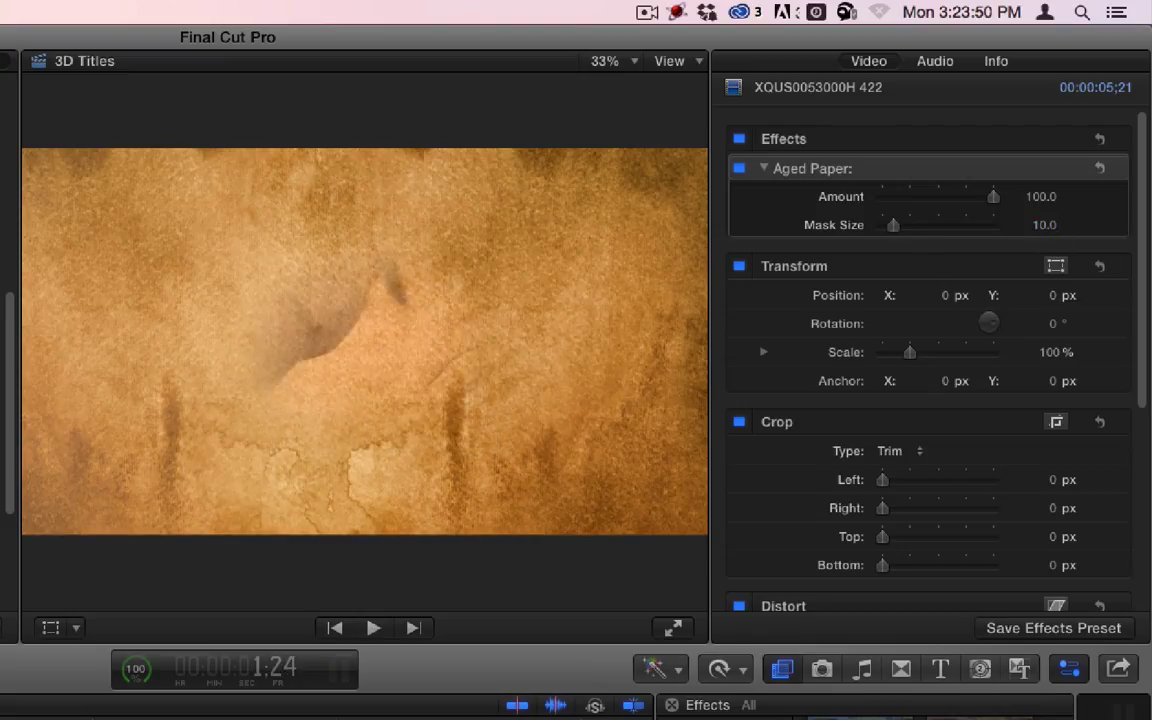
pyautogui.moveTo(1044, 224); pyautogui.dragTo(1044, 164)
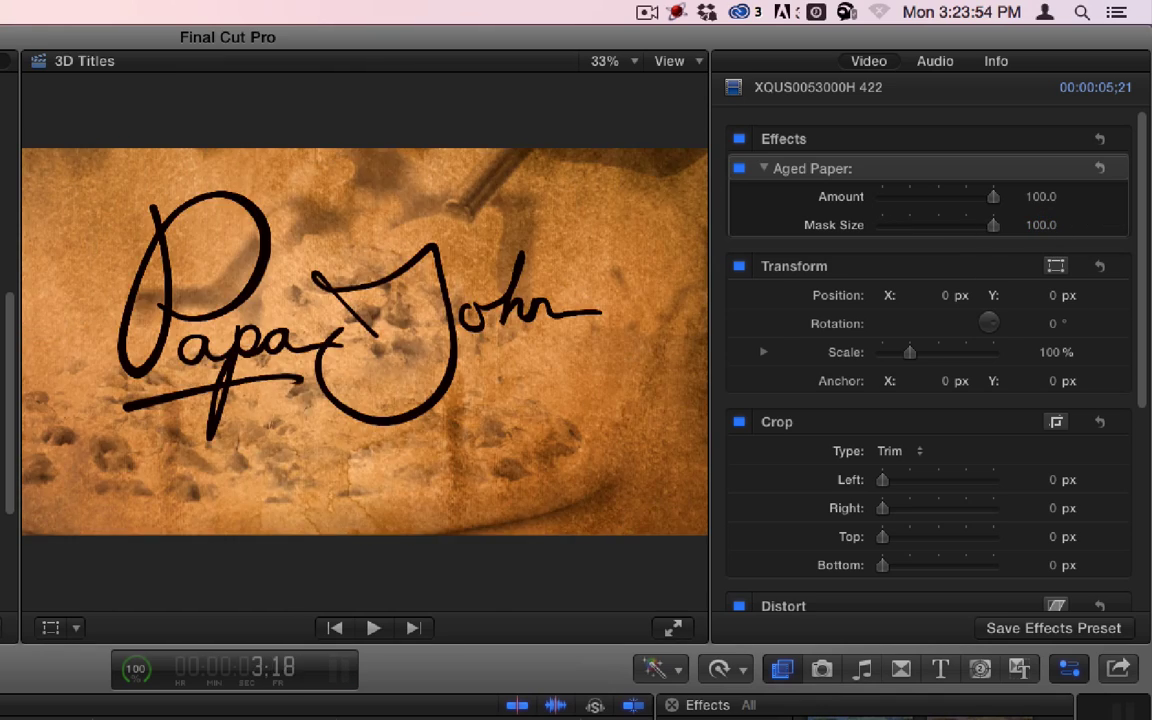
pyautogui.press('super+shift+a')
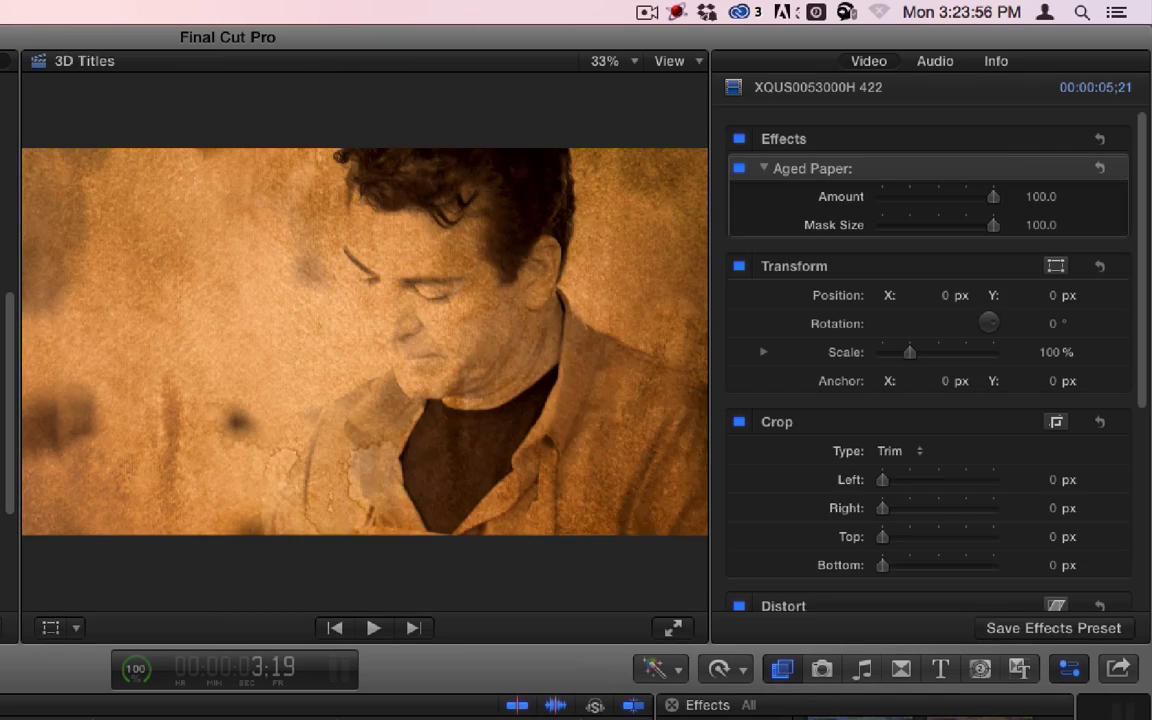
# - Set the Aged Paper Amount to 0, try a Mask Size of 30, and set Mask Size to 50
pyautogui.moveTo(1043, 197); pyautogui.dragTo(1043, 280)
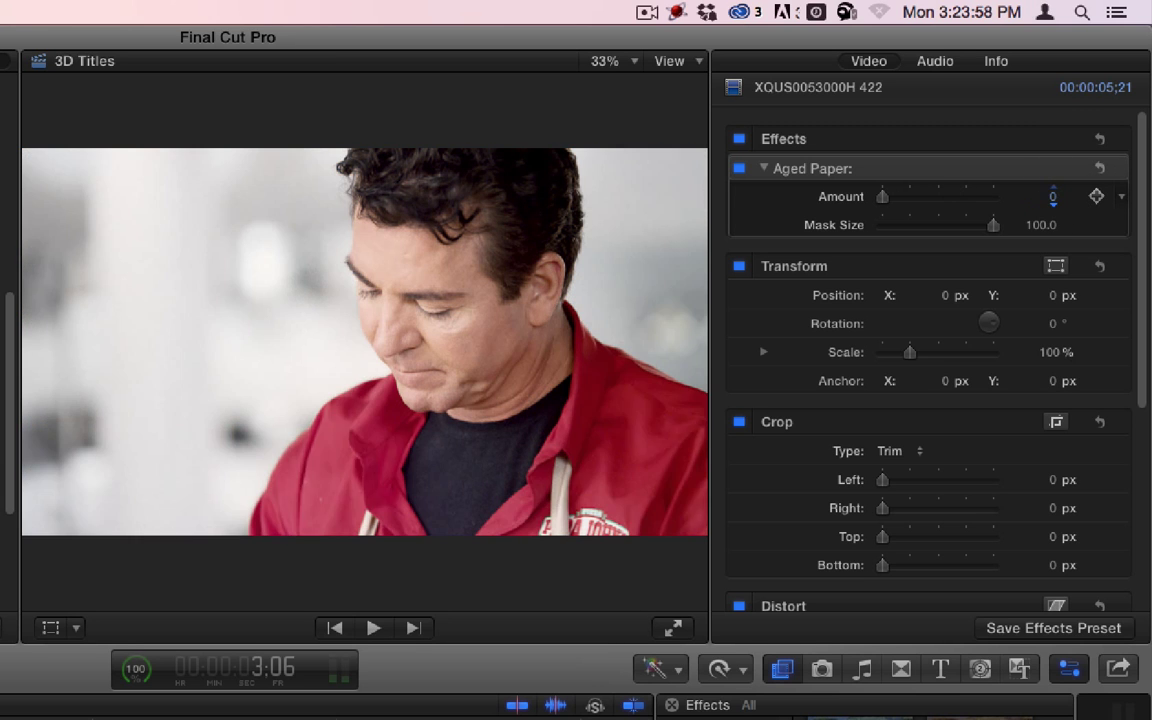
pyautogui.moveTo(1043, 224)
pyautogui.mouseDown()
pyautogui.moveTo(1043, 300)
pyautogui.moveTo(1044, 218)
pyautogui.mouseUp()
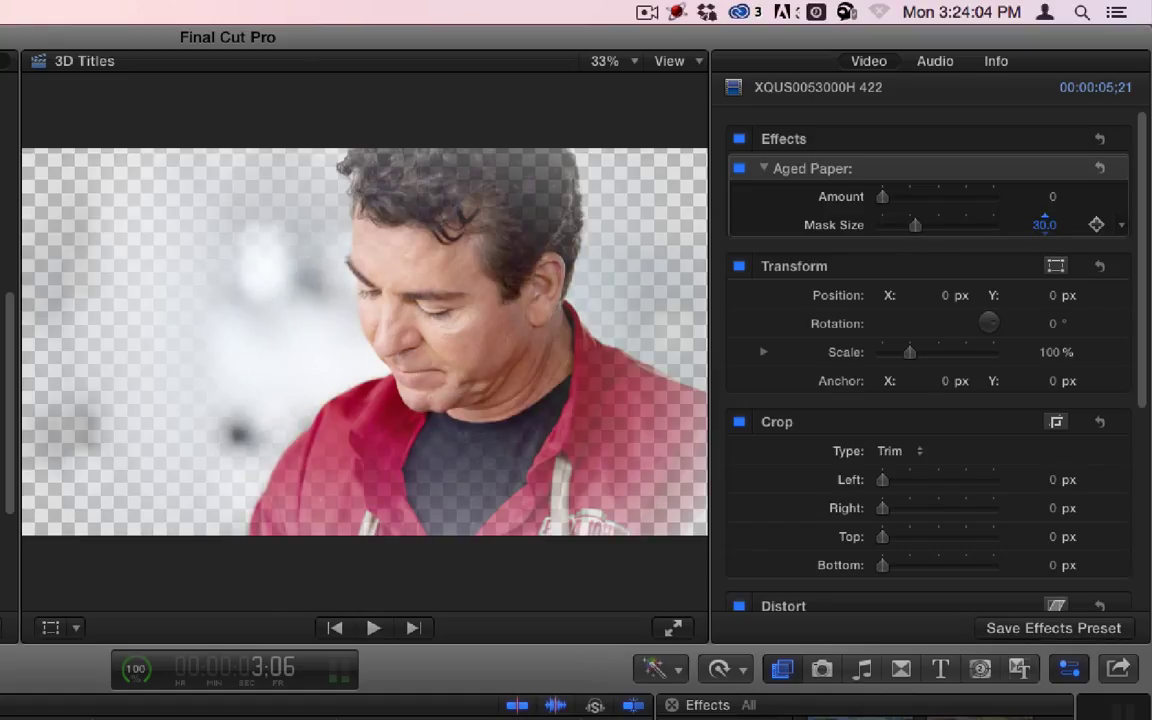
pyautogui.click(1041, 226)
pyautogui.write('50')
pyautogui.press('Return')
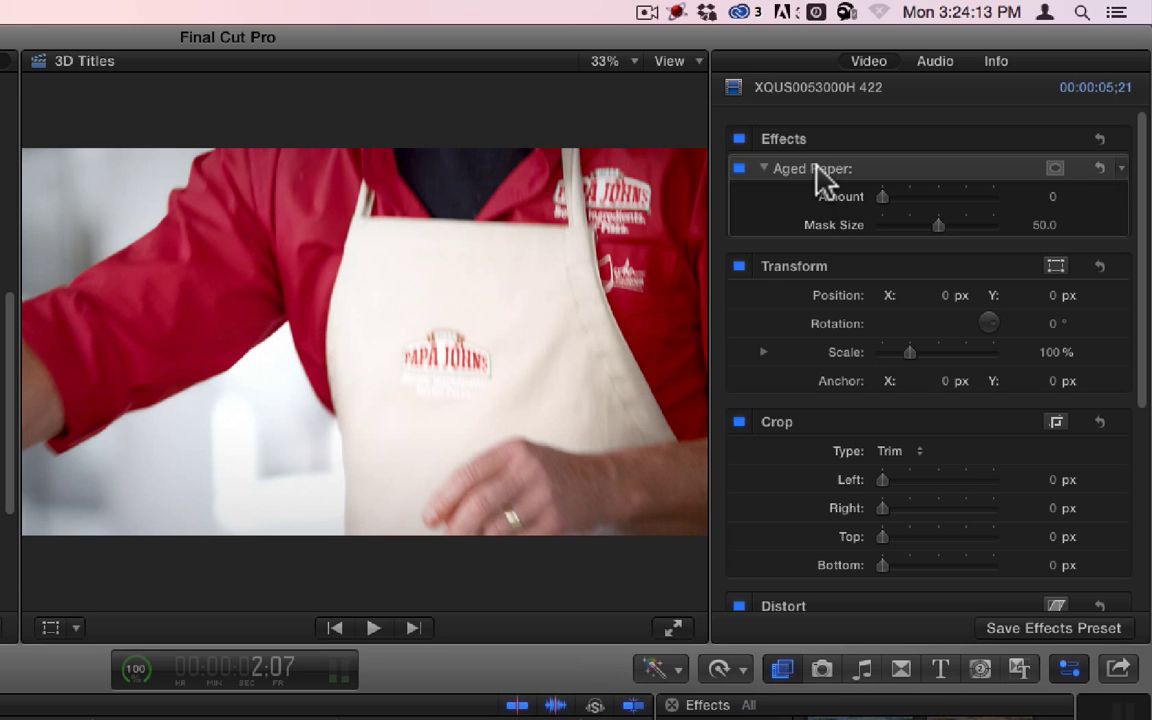
# - Remove the Aged Paper effect from the clip
pyautogui.click(820, 175)
pyautogui.press('BackSpace')
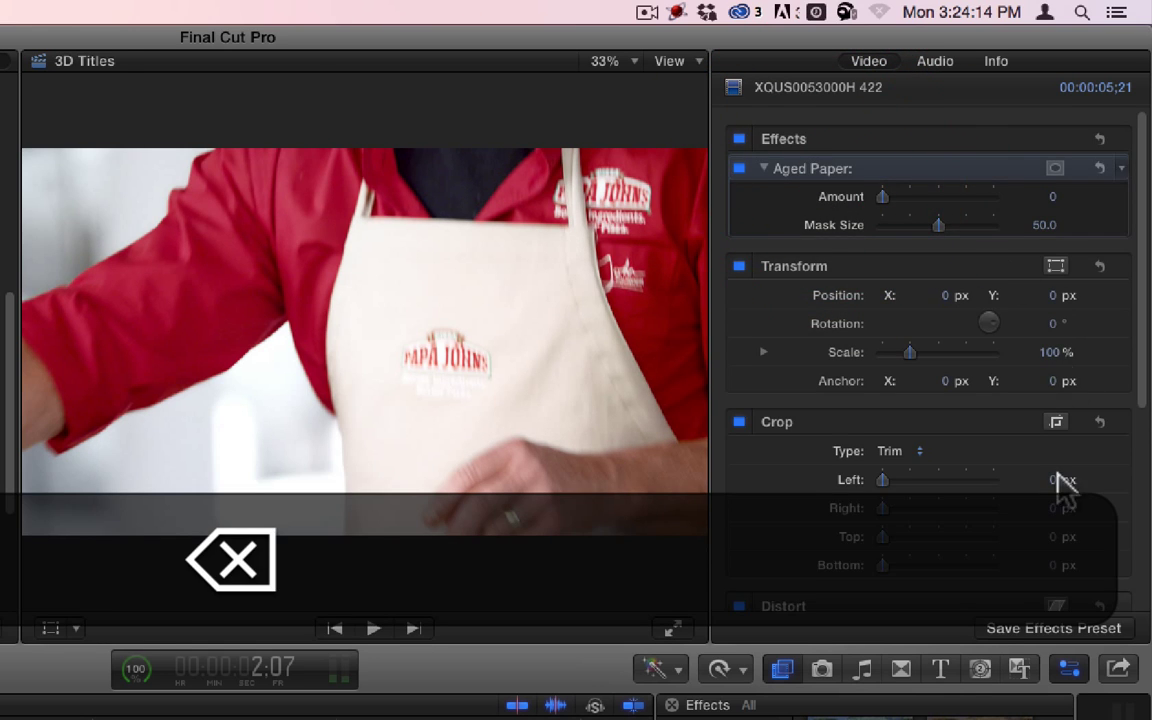
pyautogui.press('super+z')
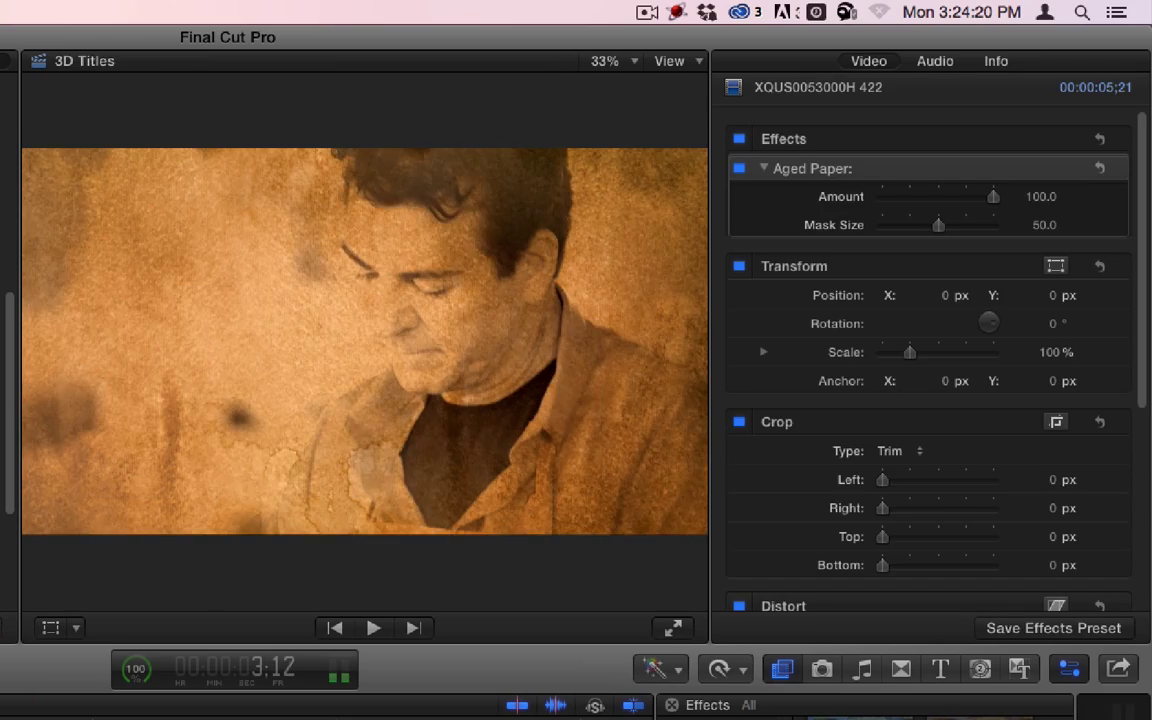
pyautogui.press('super+z')
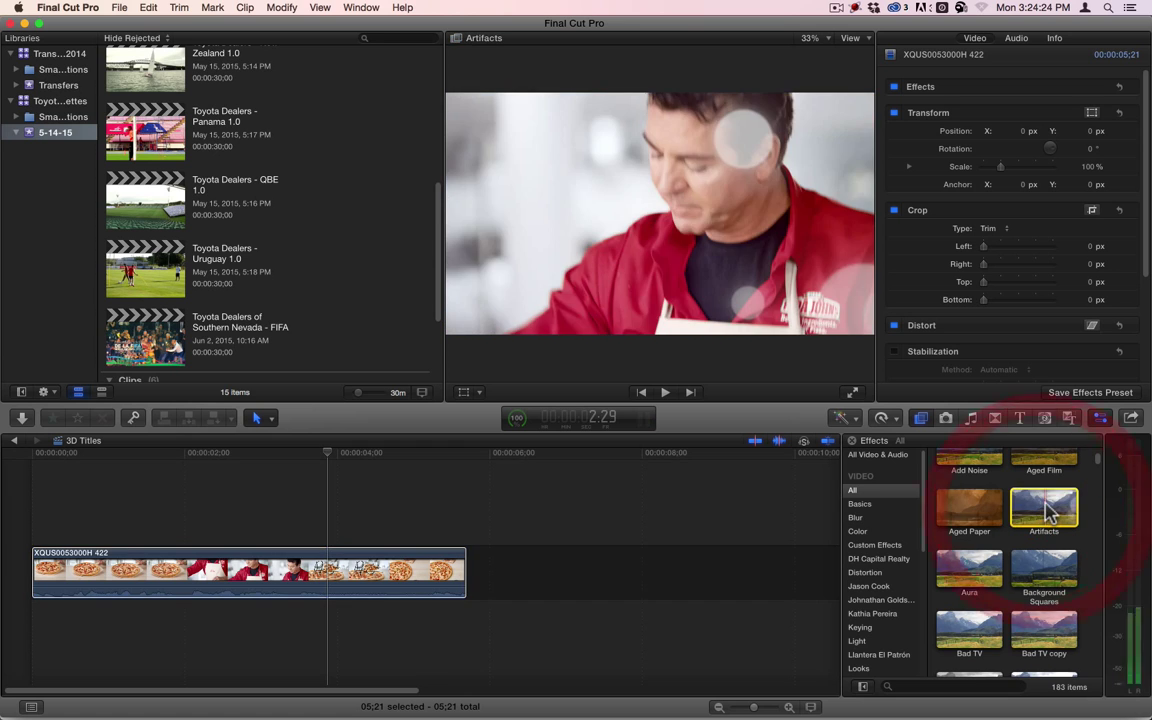
# - Apply the Artifacts effect to the trimmed clip, then render it and play it back
pyautogui.moveTo(1043, 515); pyautogui.dragTo(277, 587)
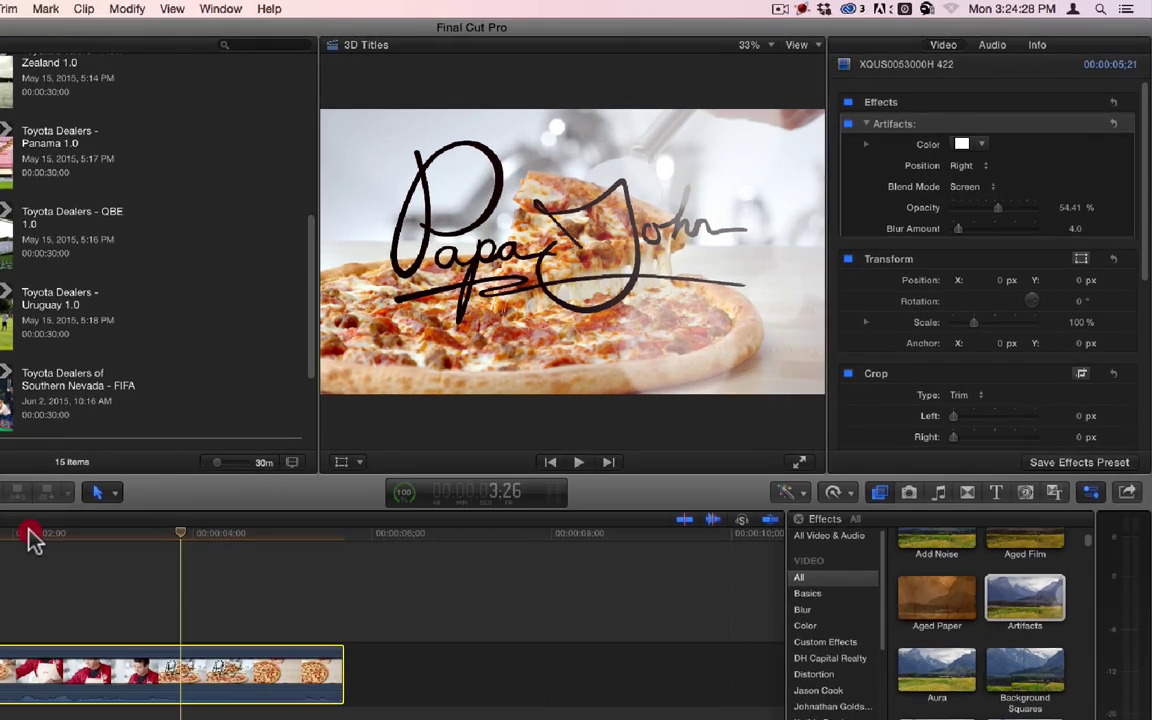
pyautogui.click(201, 452)
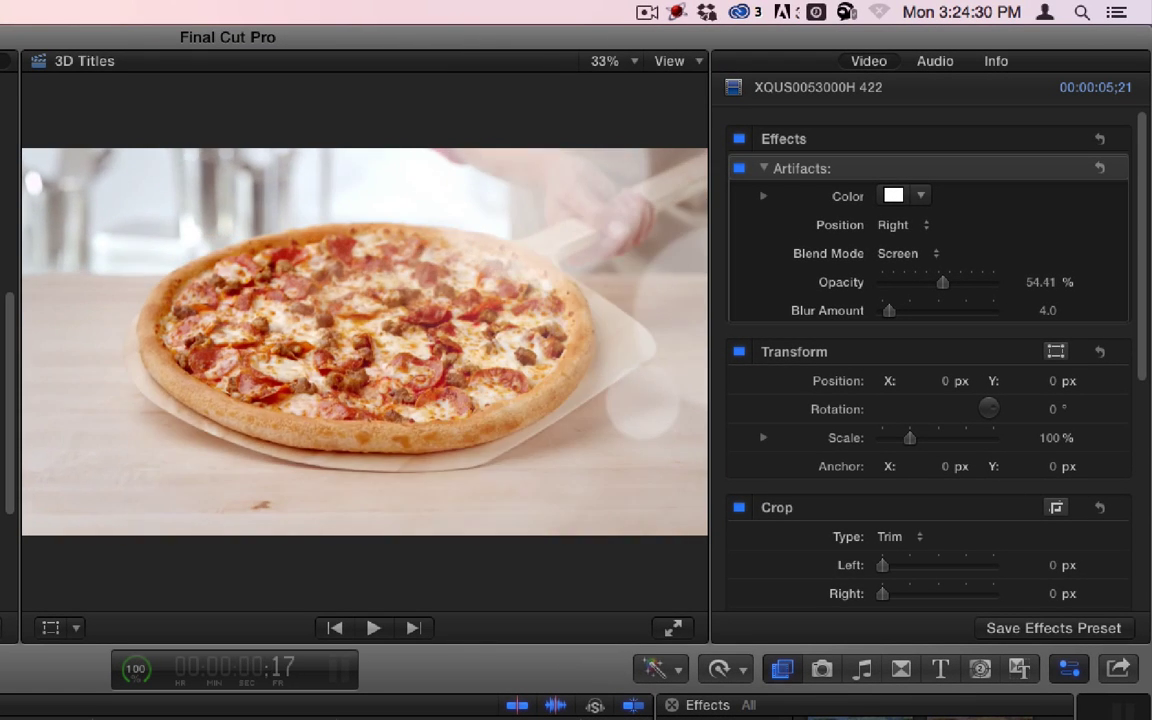
pyautogui.press('ctrl+super+r')
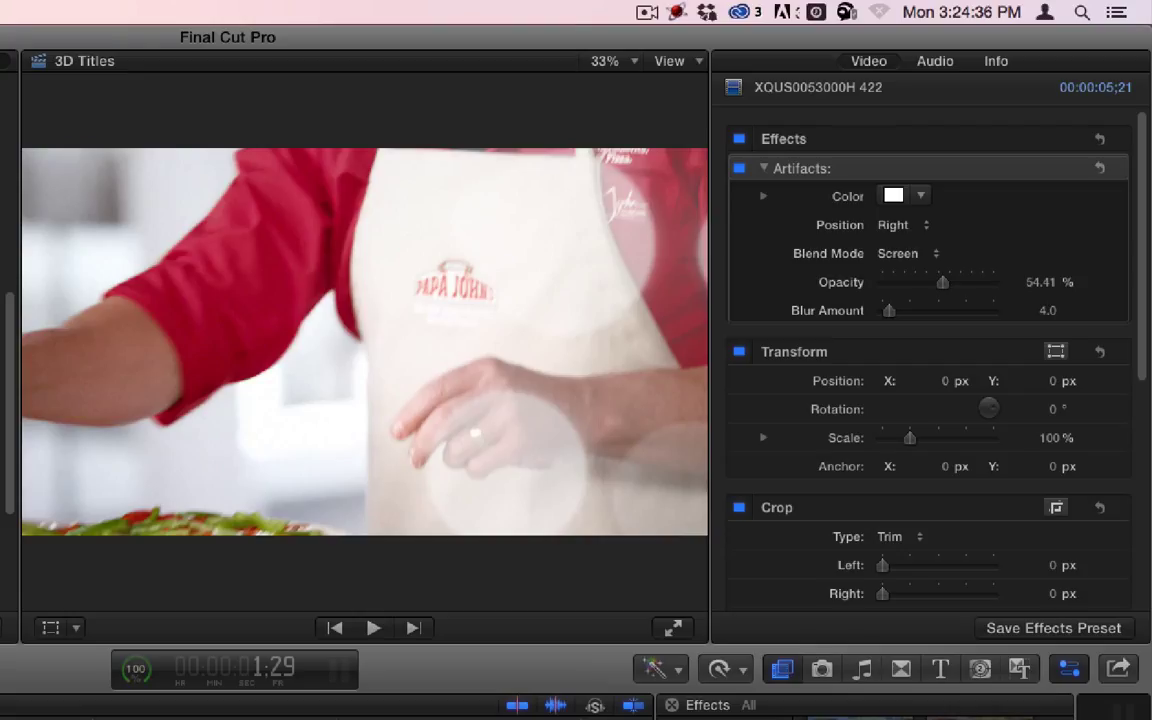
pyautogui.press('space')
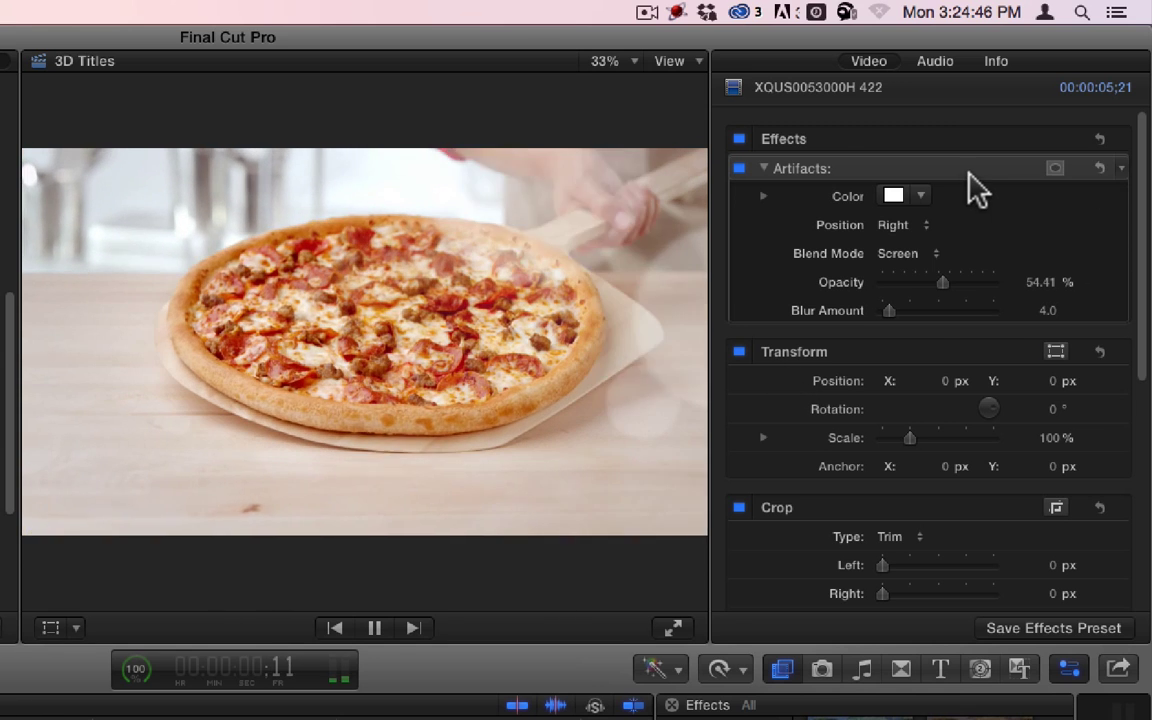
pyautogui.press('space')
# - Try green and red for the Artifacts color, set it to dark purple, and render the clip
pyautogui.click(893, 196)
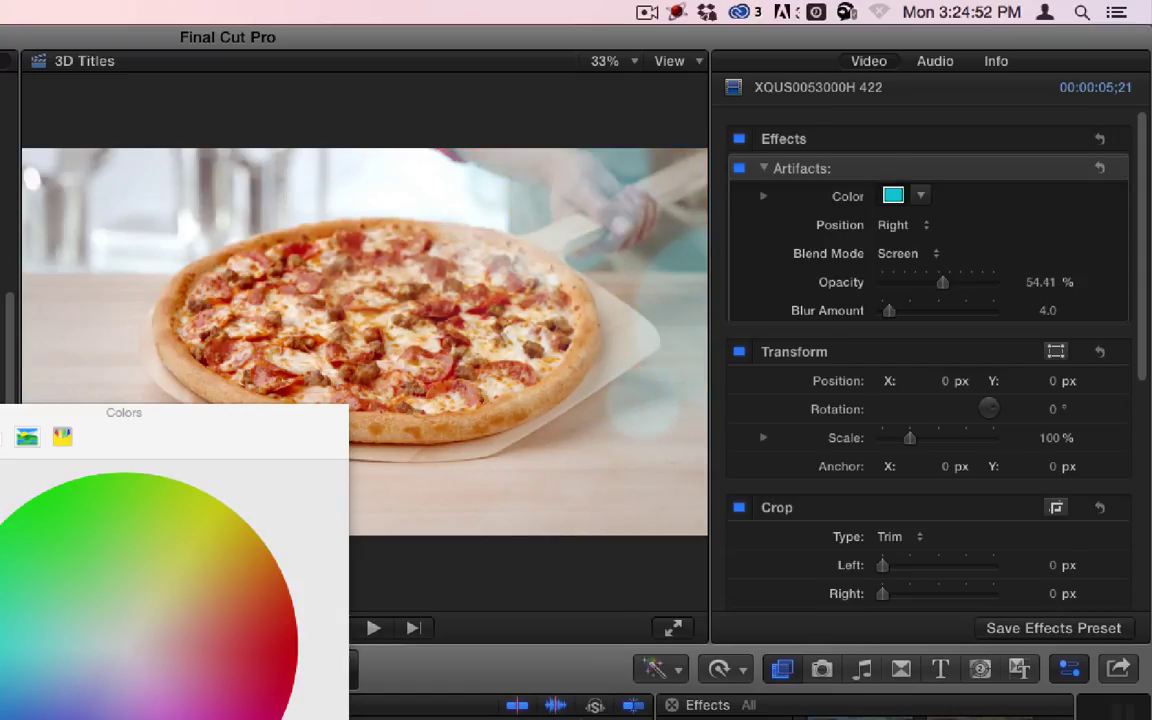
pyautogui.click(112, 492)
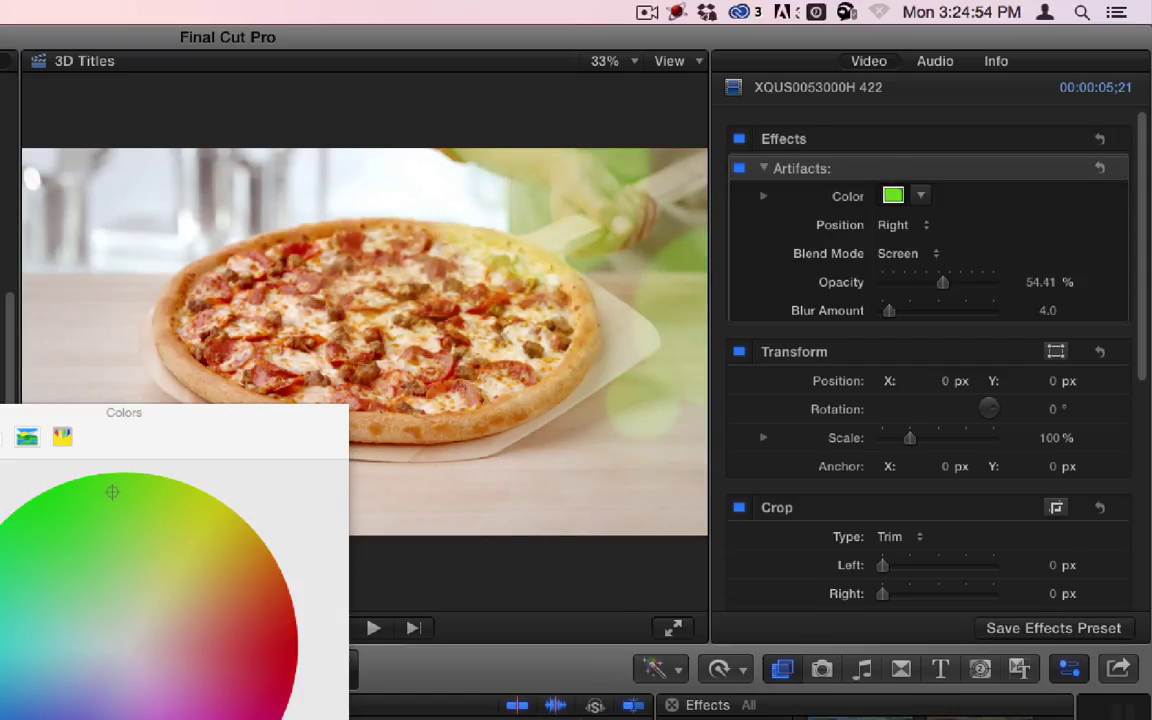
pyautogui.click(293, 648)
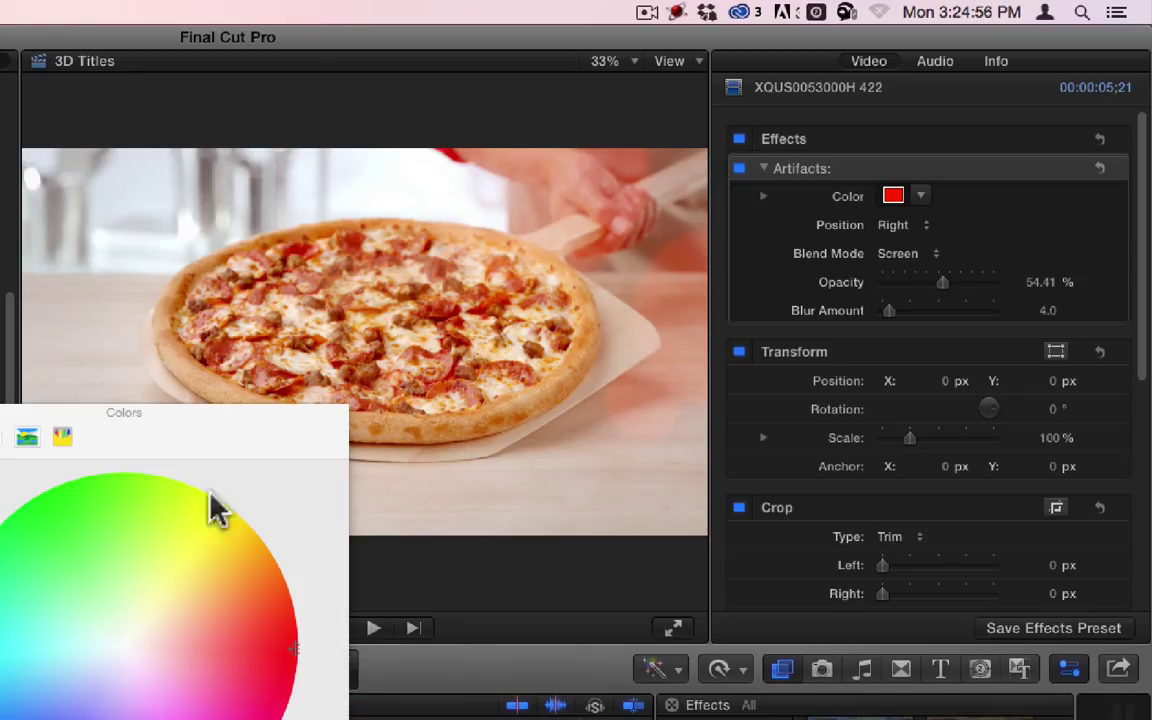
pyautogui.moveTo(180, 431); pyautogui.dragTo(773, 417)
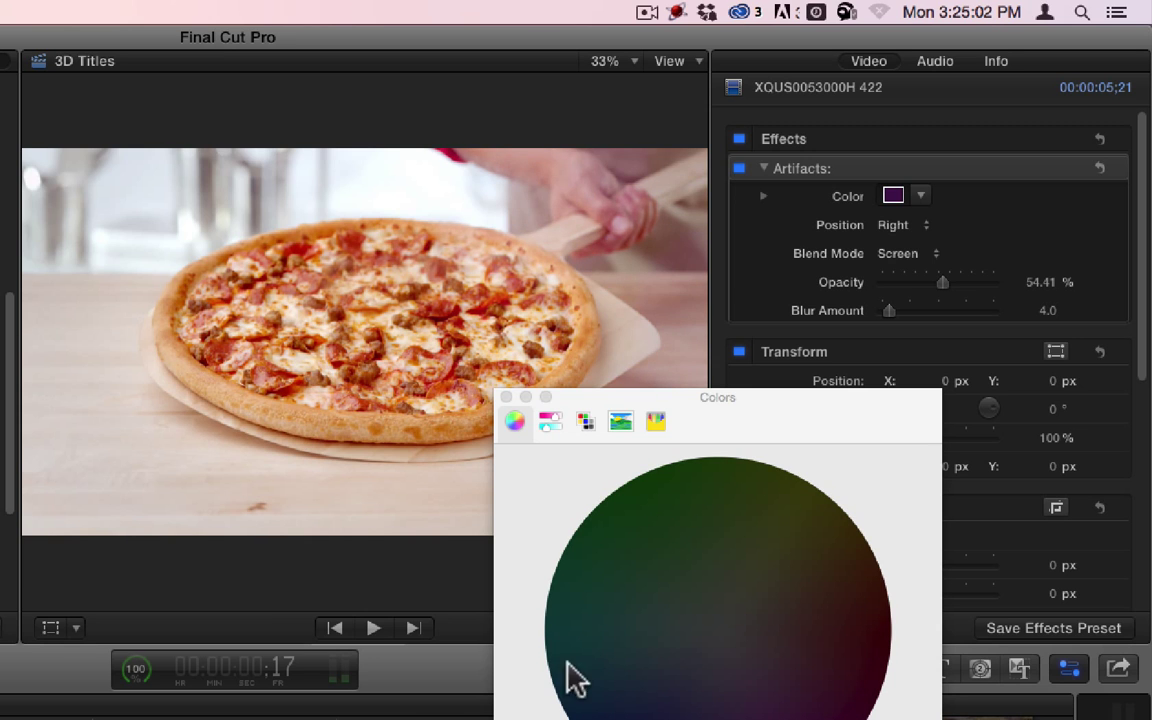
pyautogui.press('space')
pyautogui.press('ctrl+super+r')
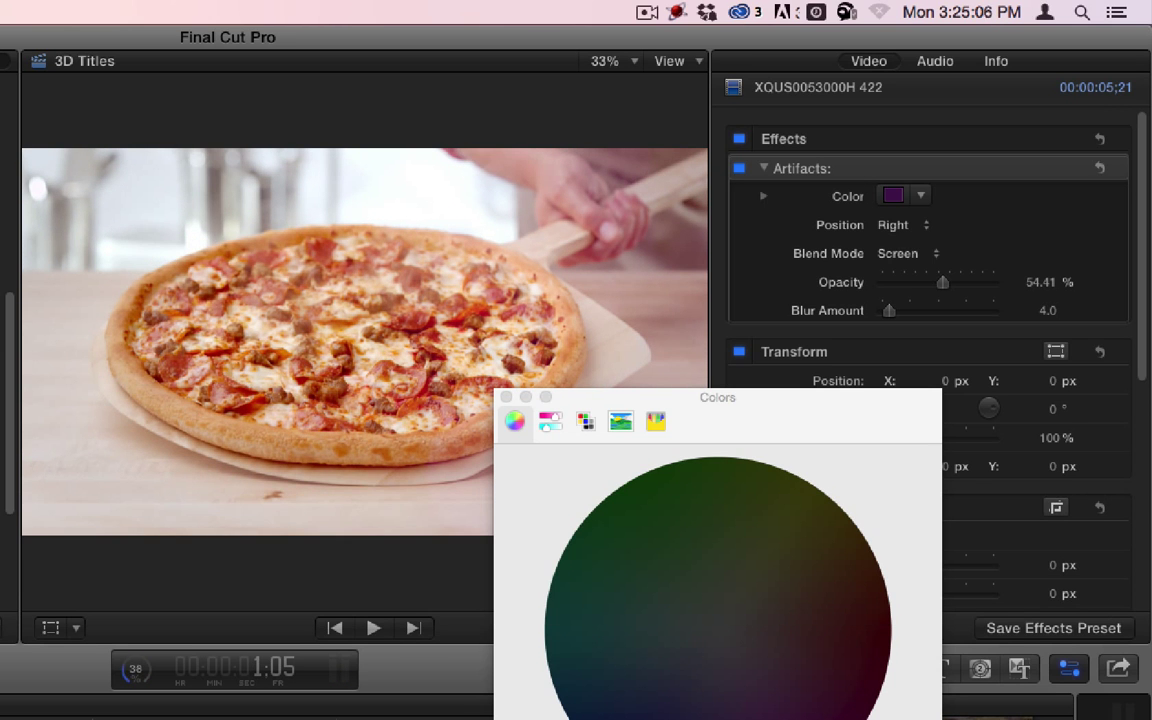
pyautogui.click(505, 396)
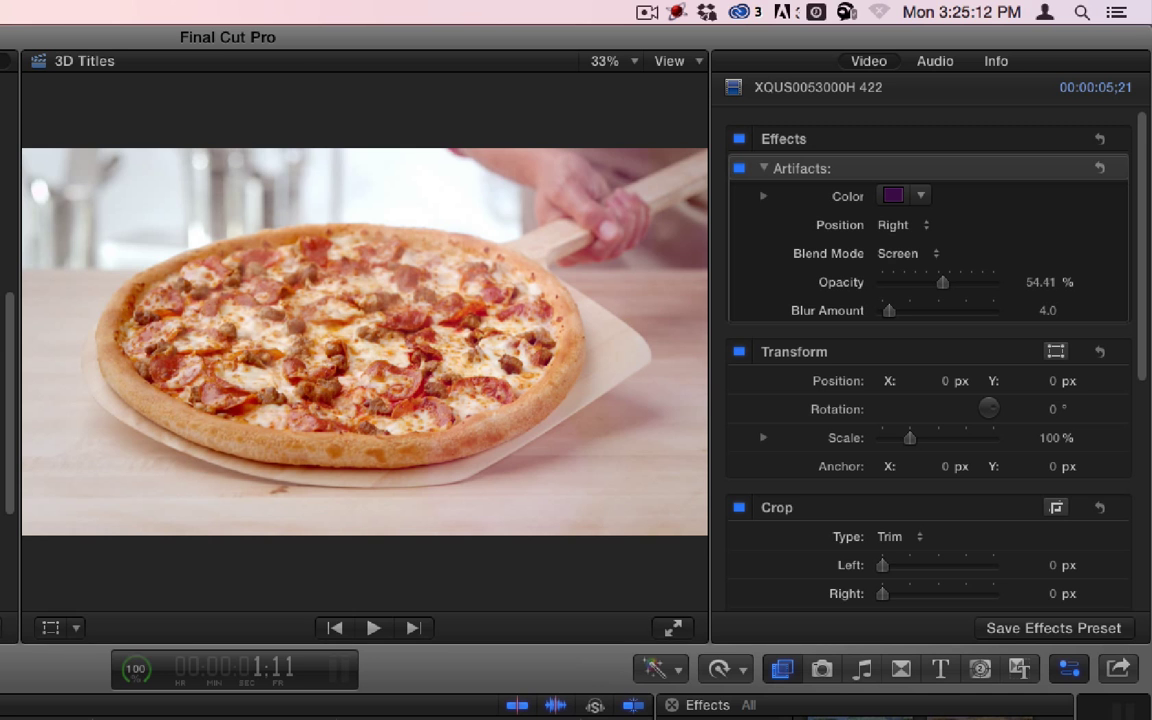
# - Play back the rendered clip to review the dark purple artifacts, pausing partway through
pyautogui.press('space')
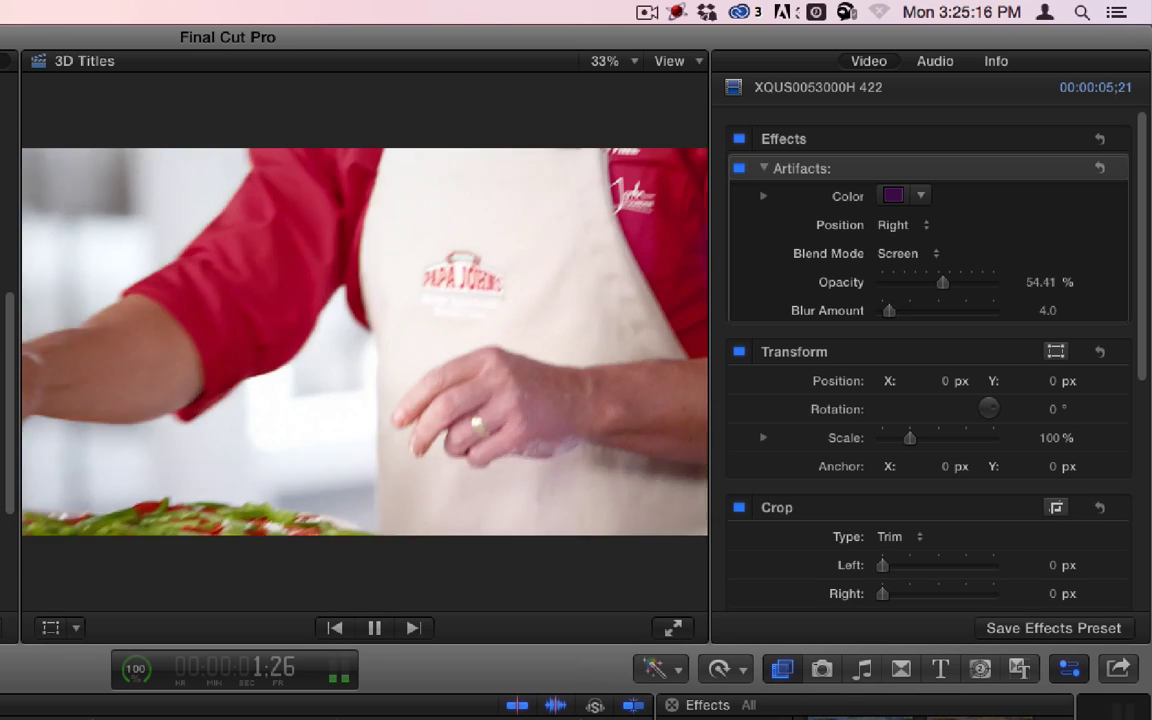
pyautogui.press('space')
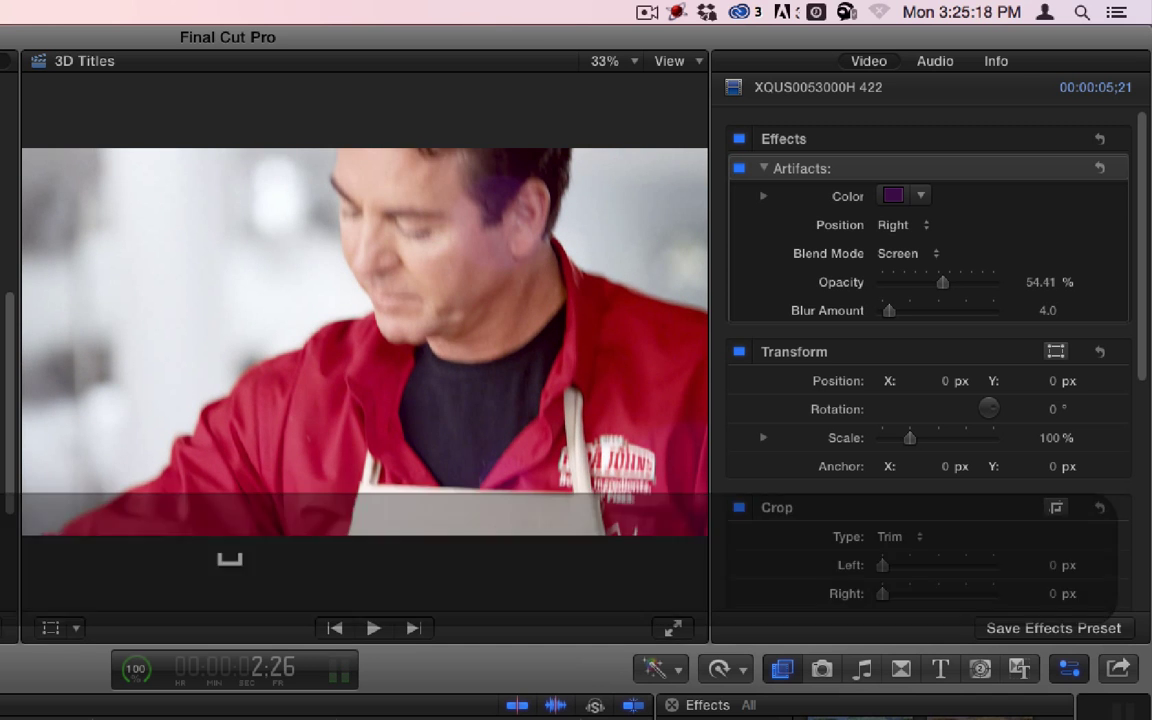
# - Try pale yellow for the Artifacts color and set it to light blue
pyautogui.click(887, 193)
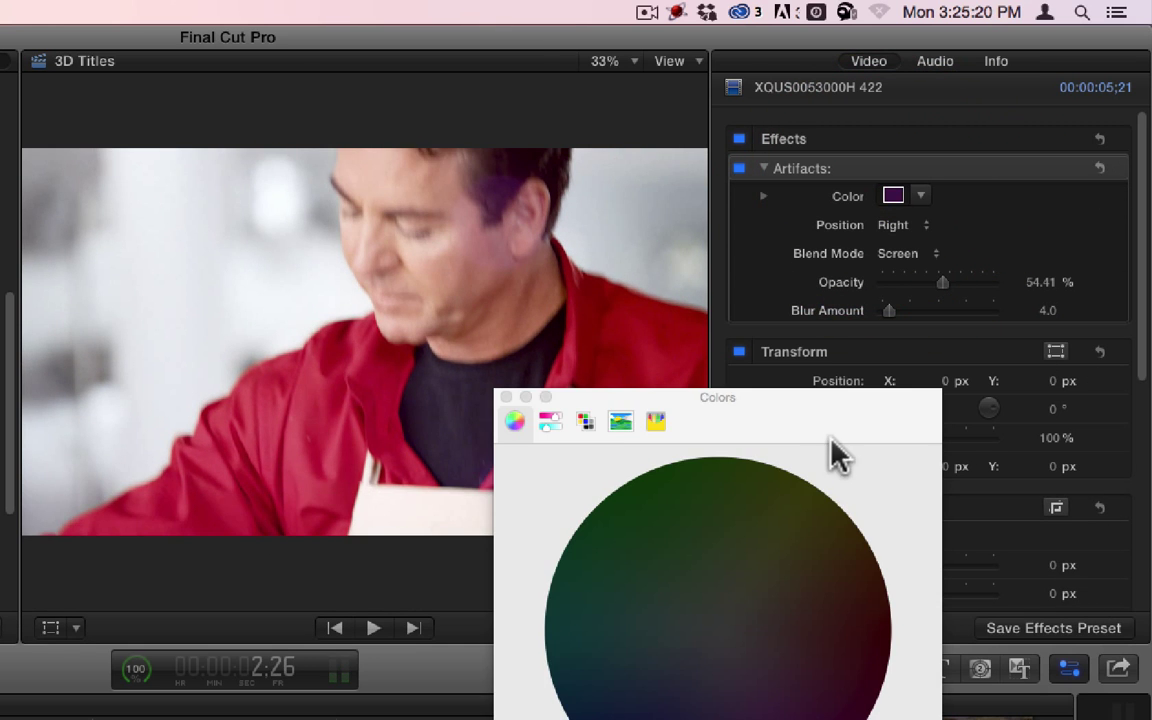
pyautogui.moveTo(836, 395); pyautogui.dragTo(257, 15)
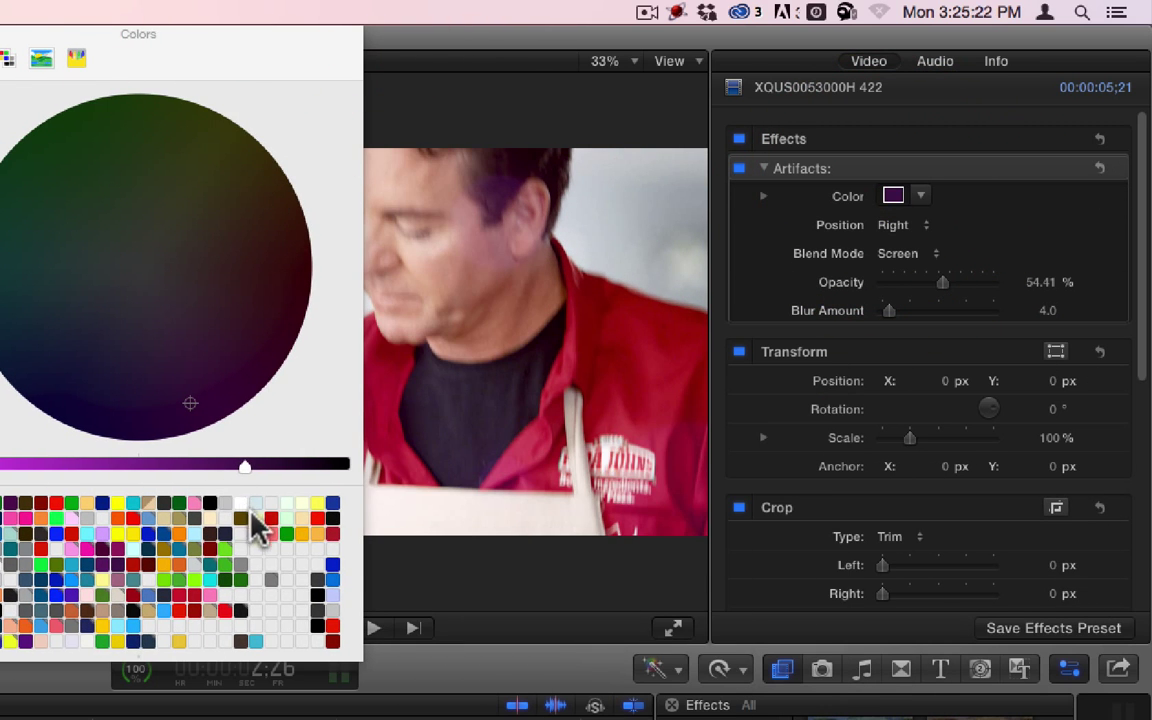
pyautogui.click(257, 530)
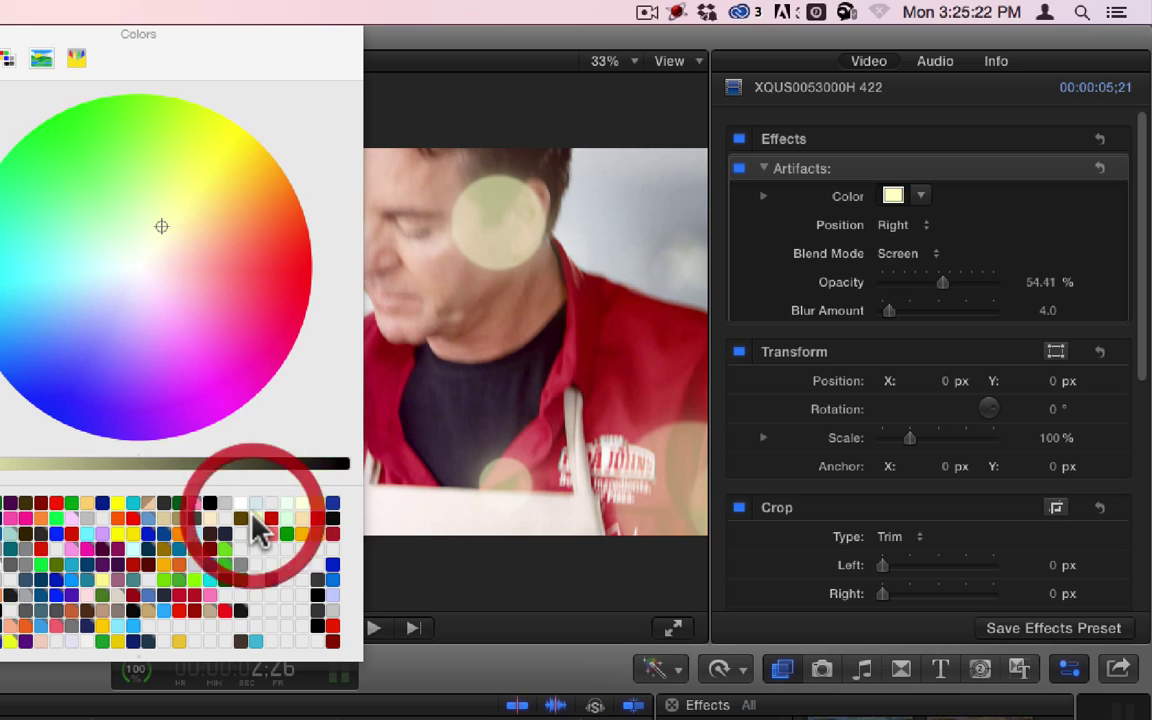
pyautogui.click(196, 536)
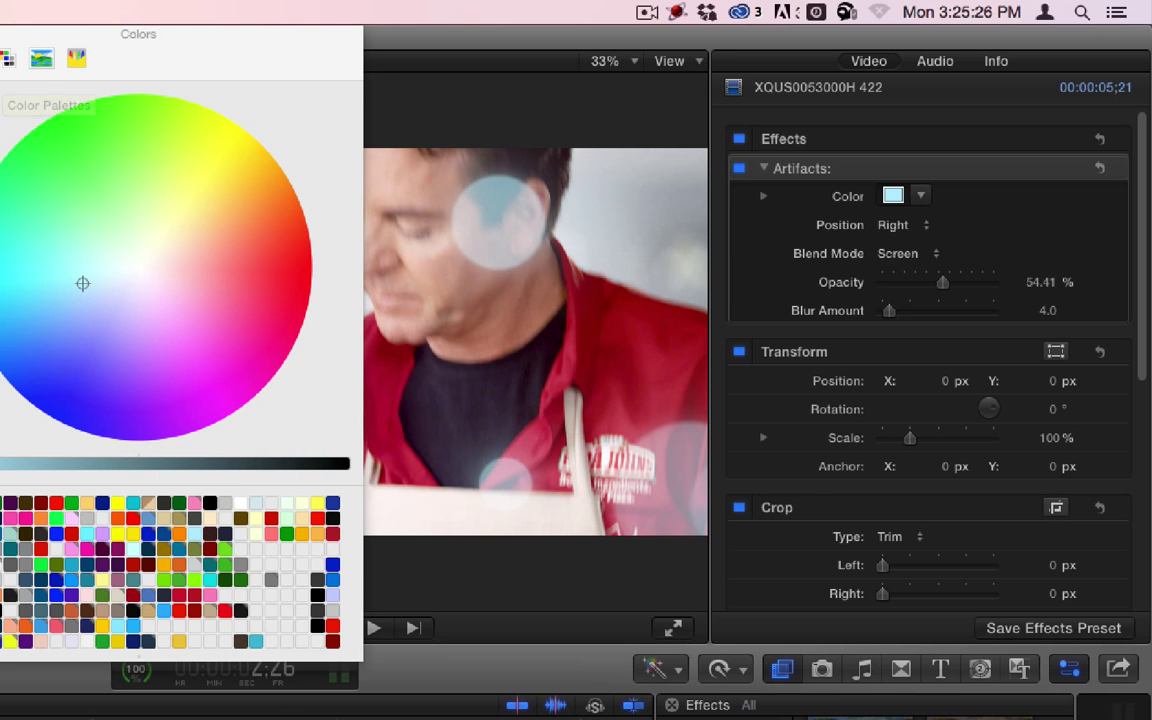
pyautogui.click(3, 38)
# - Render the clip with the light blue artifacts and play it back from the beginning
pyautogui.hotkey('ctrl', 'r')
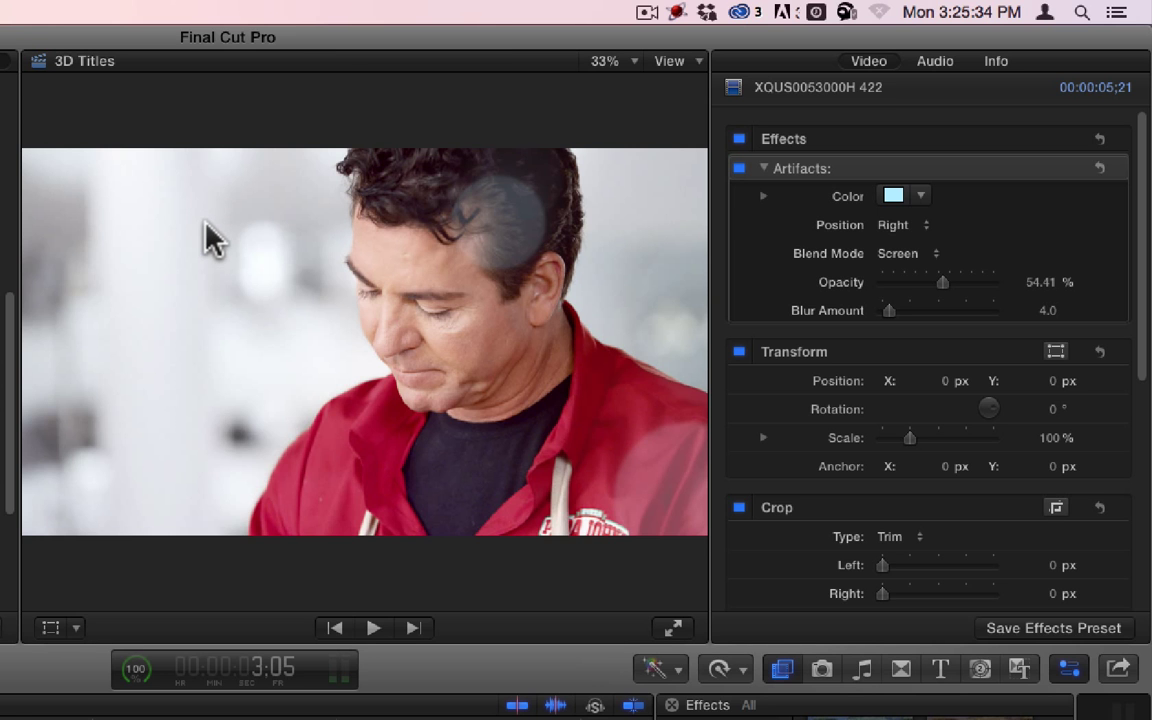
pyautogui.press('Home')
pyautogui.press('space')
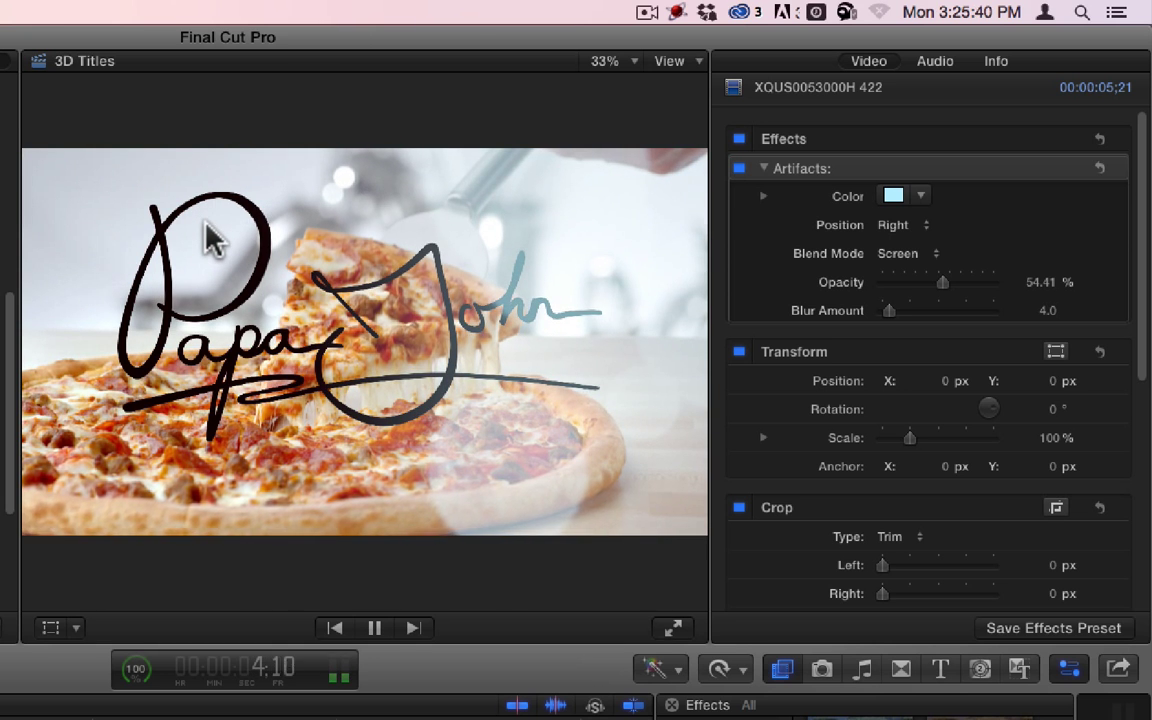
pyautogui.press('super+space')
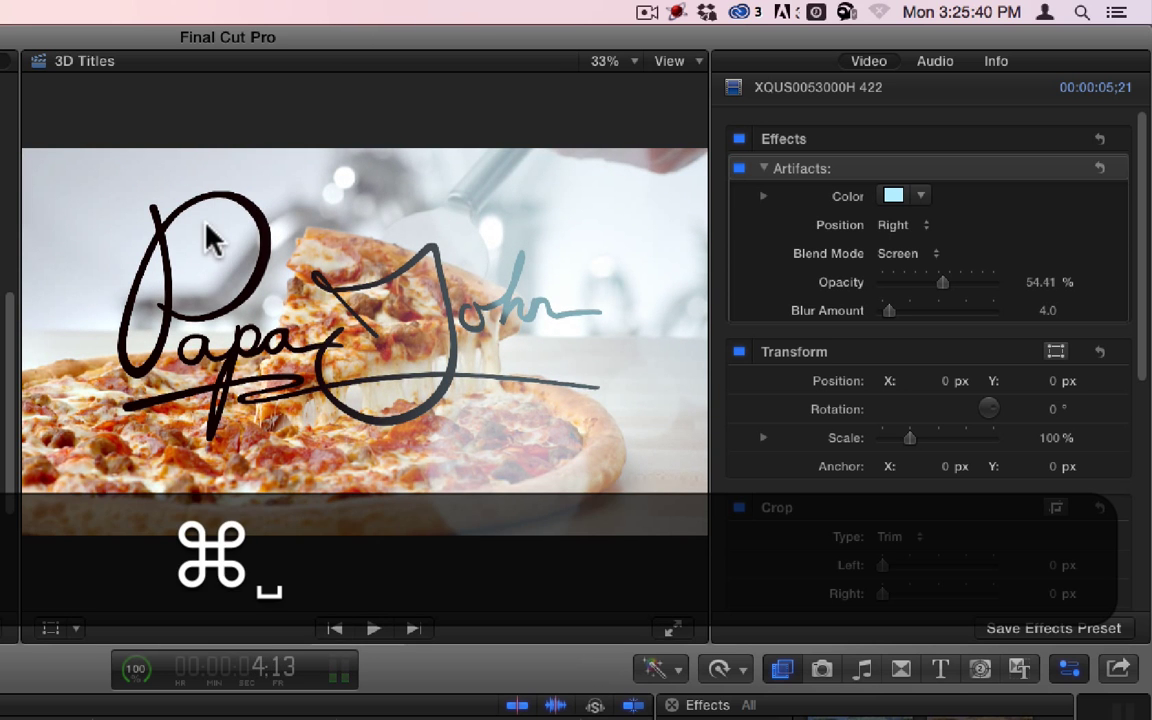
# - Set the Artifacts Position to Left and the Blend Mode to Overlay
pyautogui.click(899, 229)
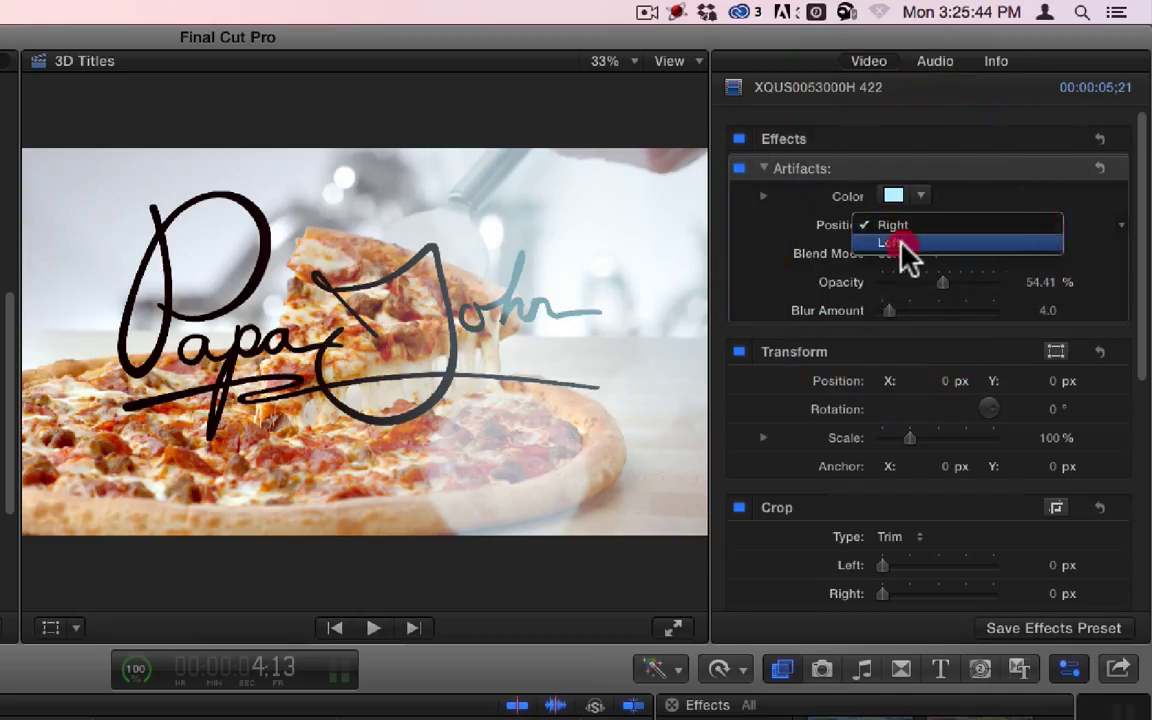
pyautogui.click(904, 247)
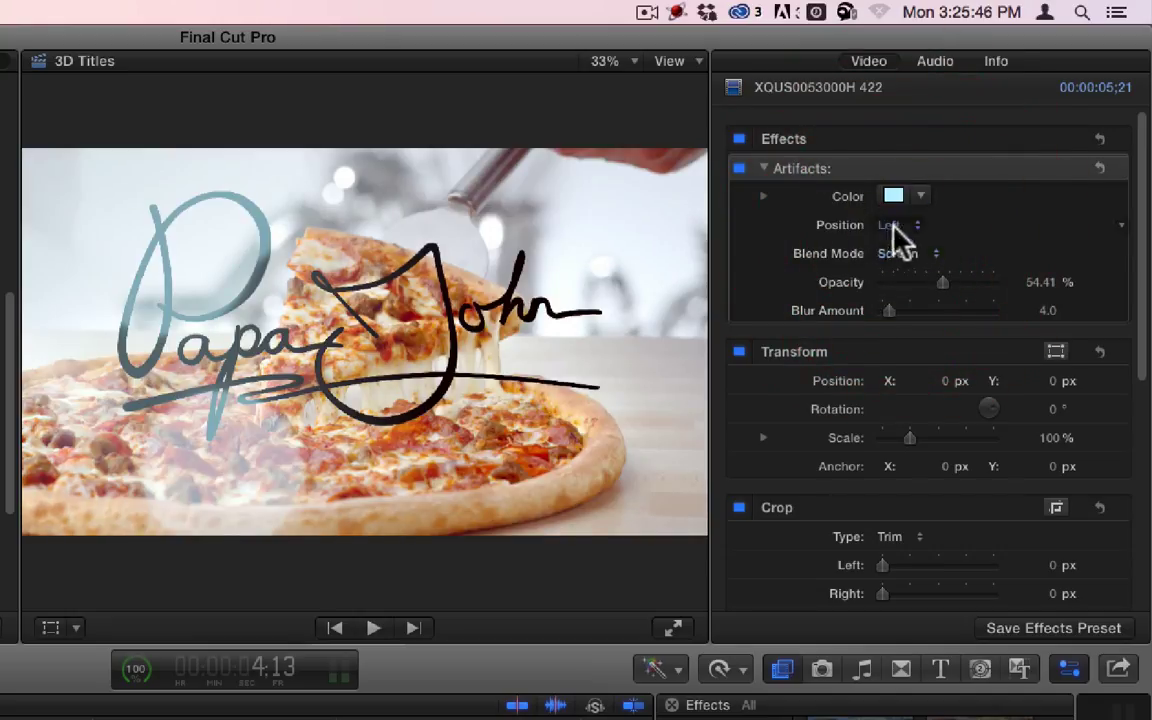
pyautogui.click(908, 254)
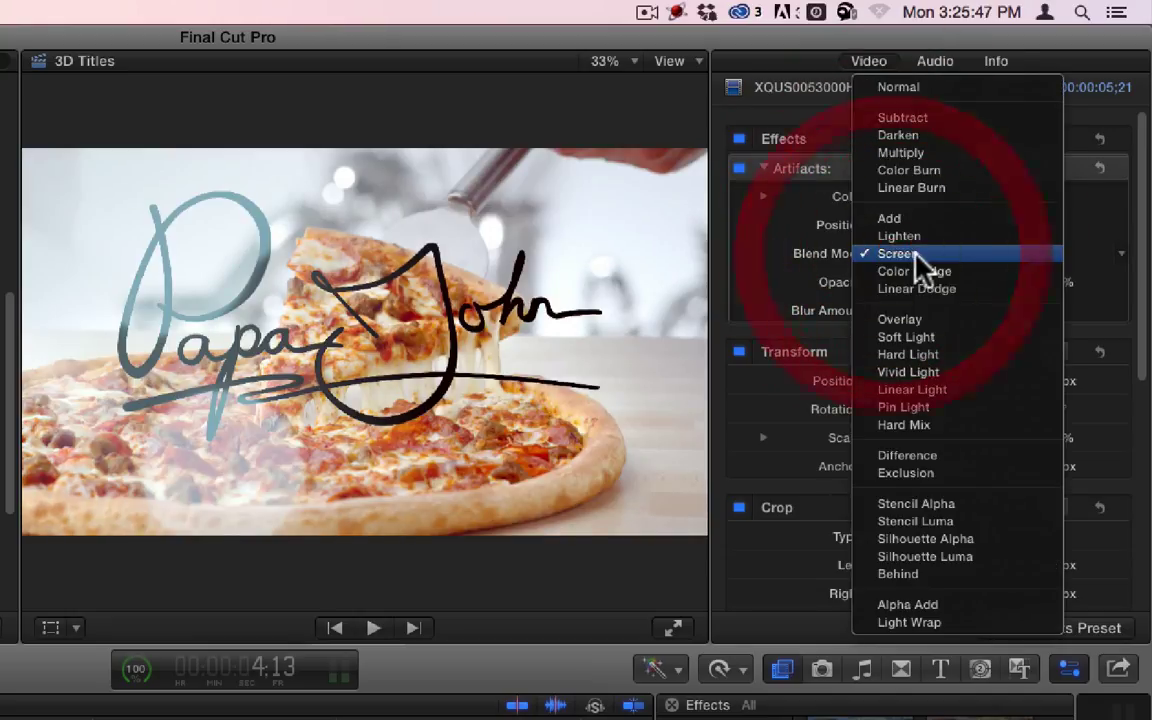
pyautogui.click(915, 320)
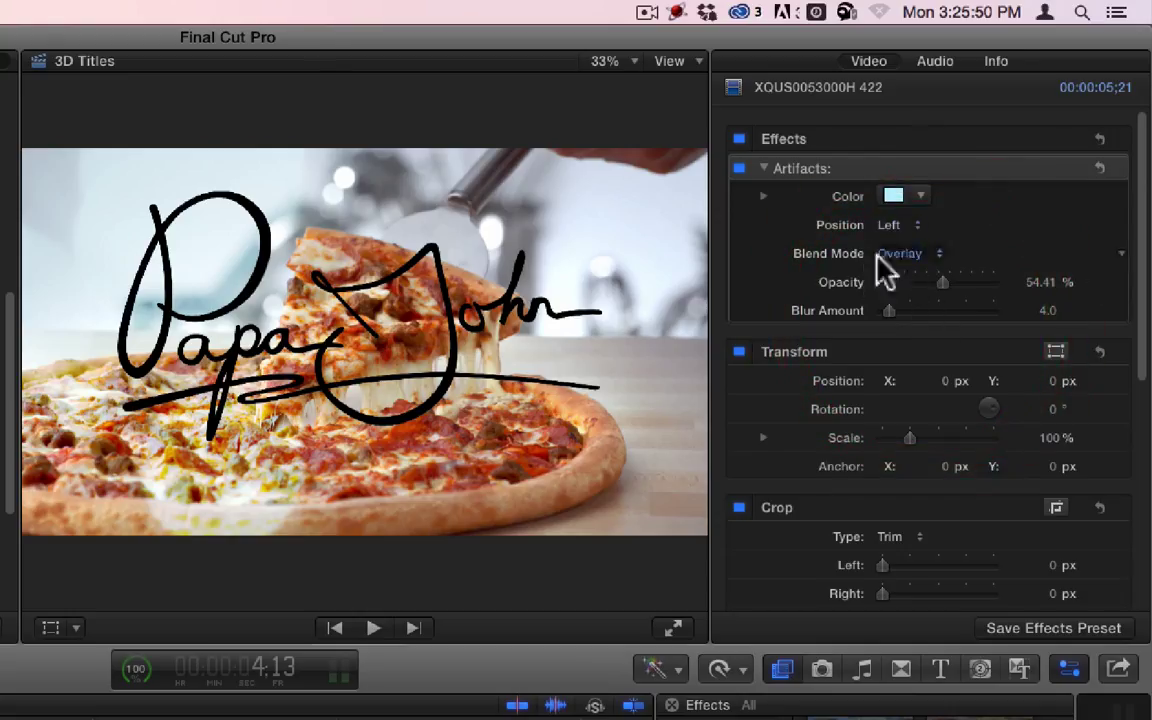
# - Try the Difference and Soft Light blend modes for the Artifacts effect and set it to Hard Light
pyautogui.click(900, 228)
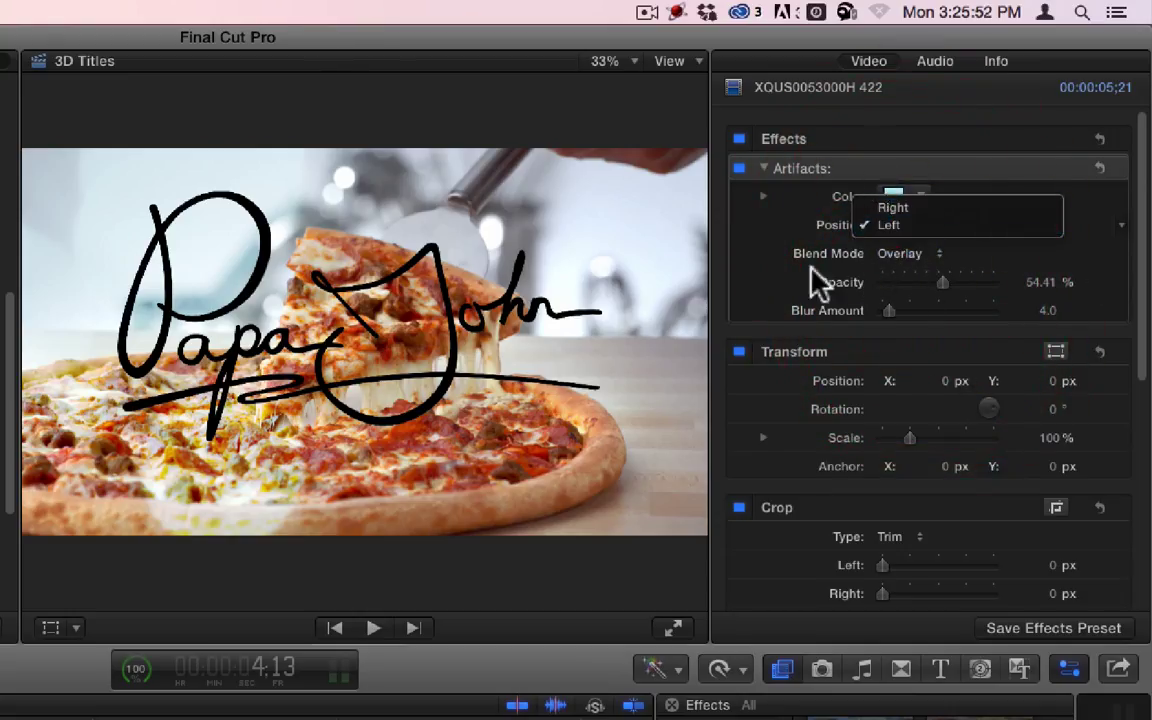
pyautogui.click(818, 283)
pyautogui.click(905, 256)
pyautogui.click(941, 392)
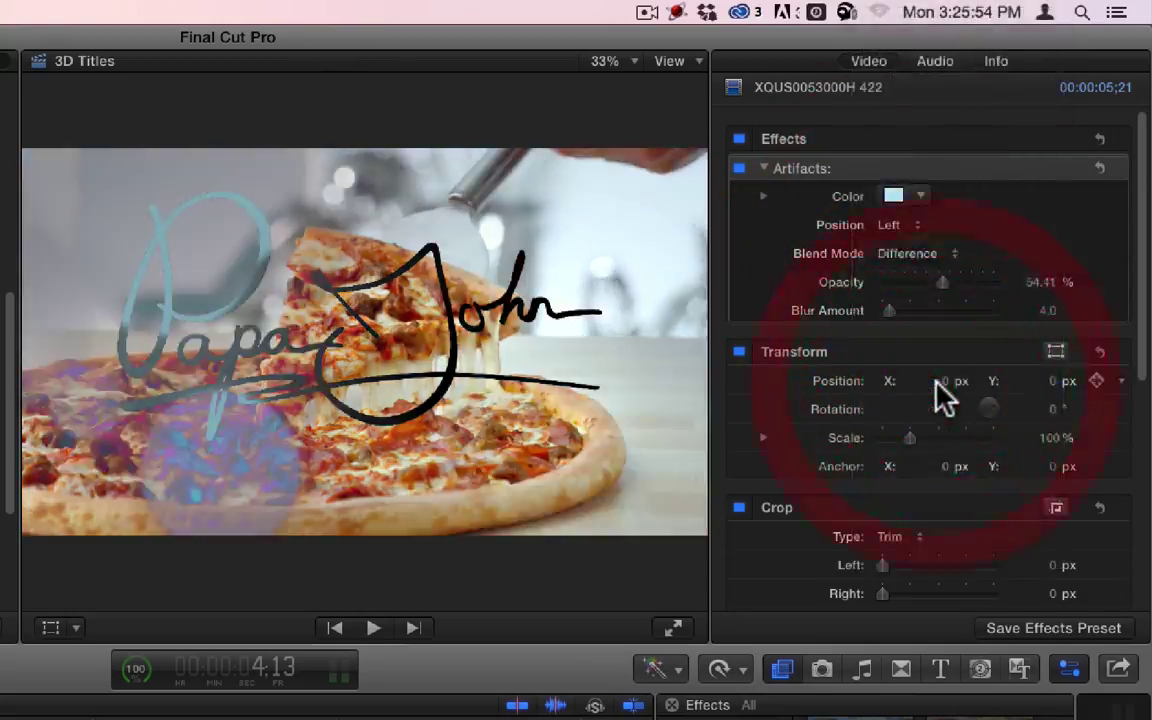
pyautogui.click(907, 256)
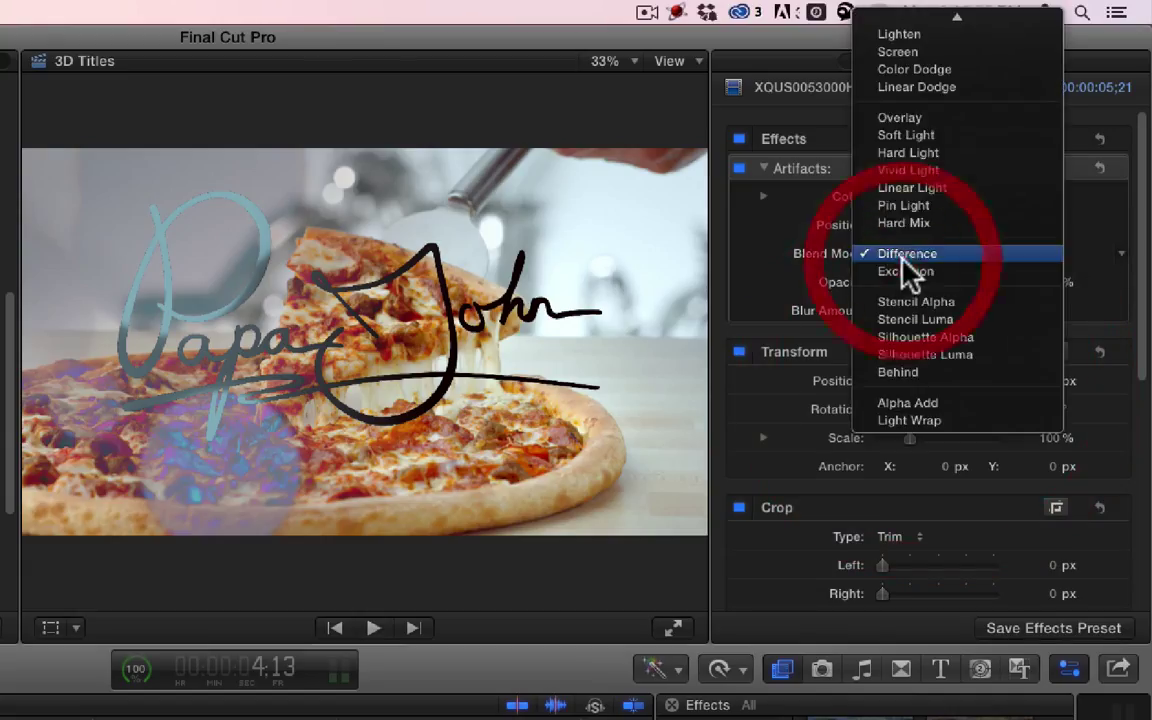
pyautogui.click(930, 136)
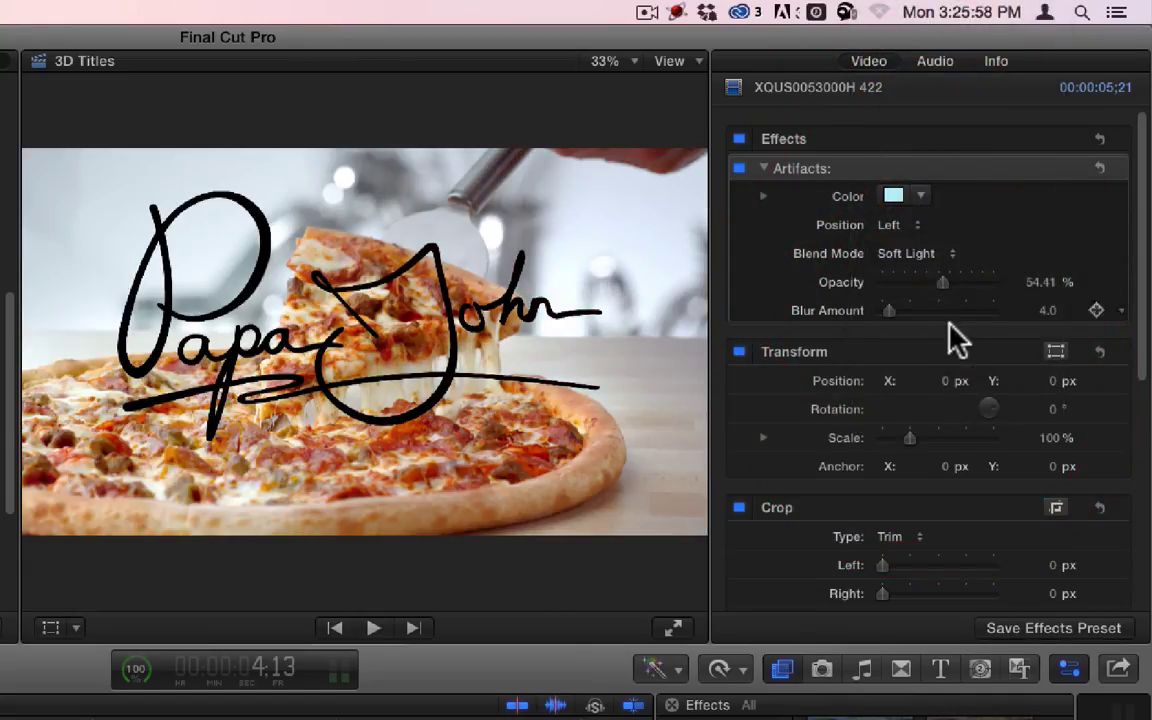
pyautogui.click(918, 257)
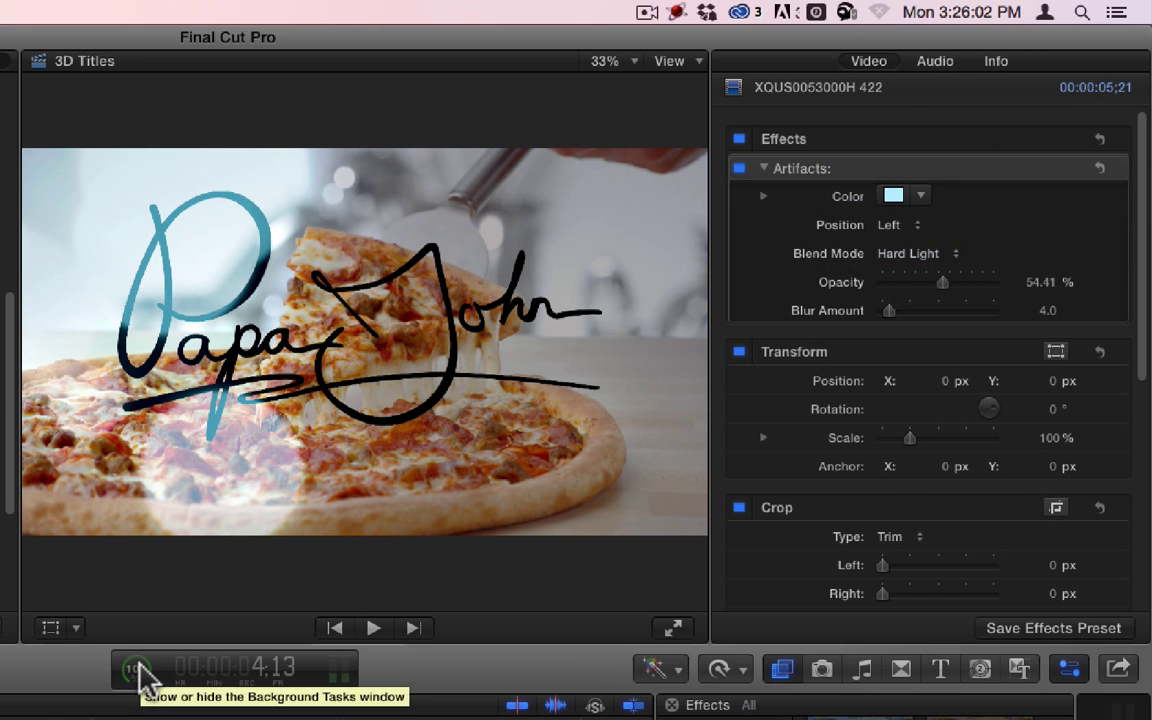
# - Render the clip with the Hard Light artifacts and play it back from the beginning
pyautogui.hotkey('ctrl', 'r')
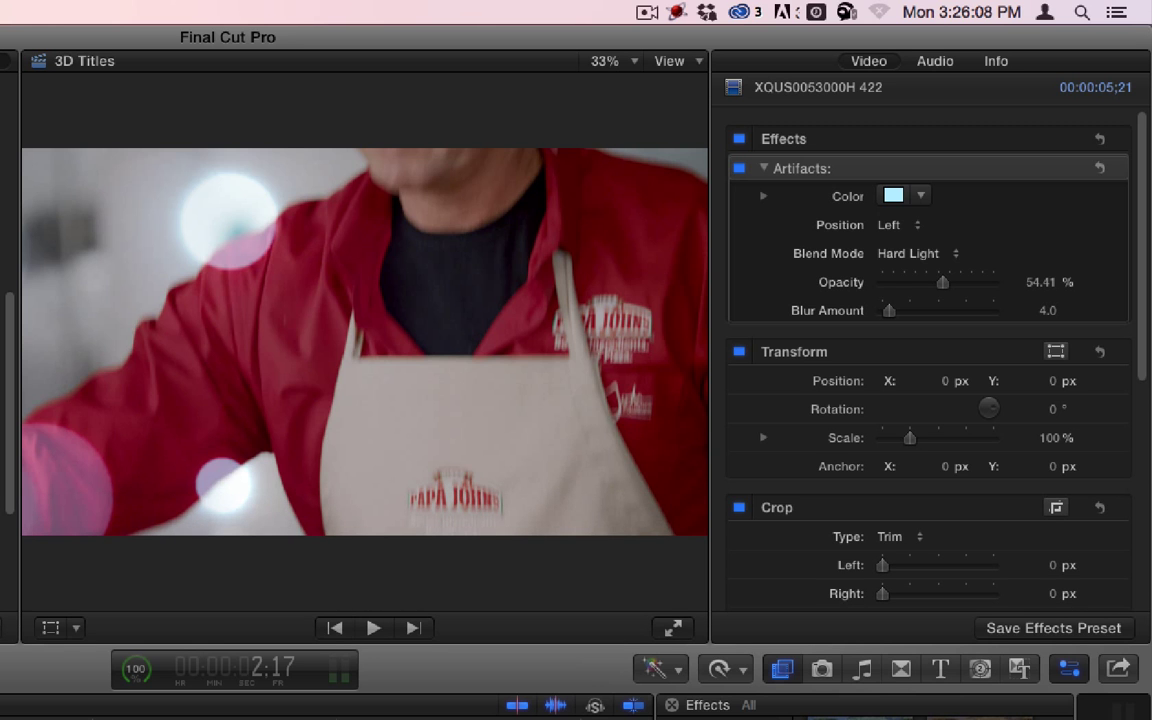
pyautogui.press('Home')
pyautogui.press('space')
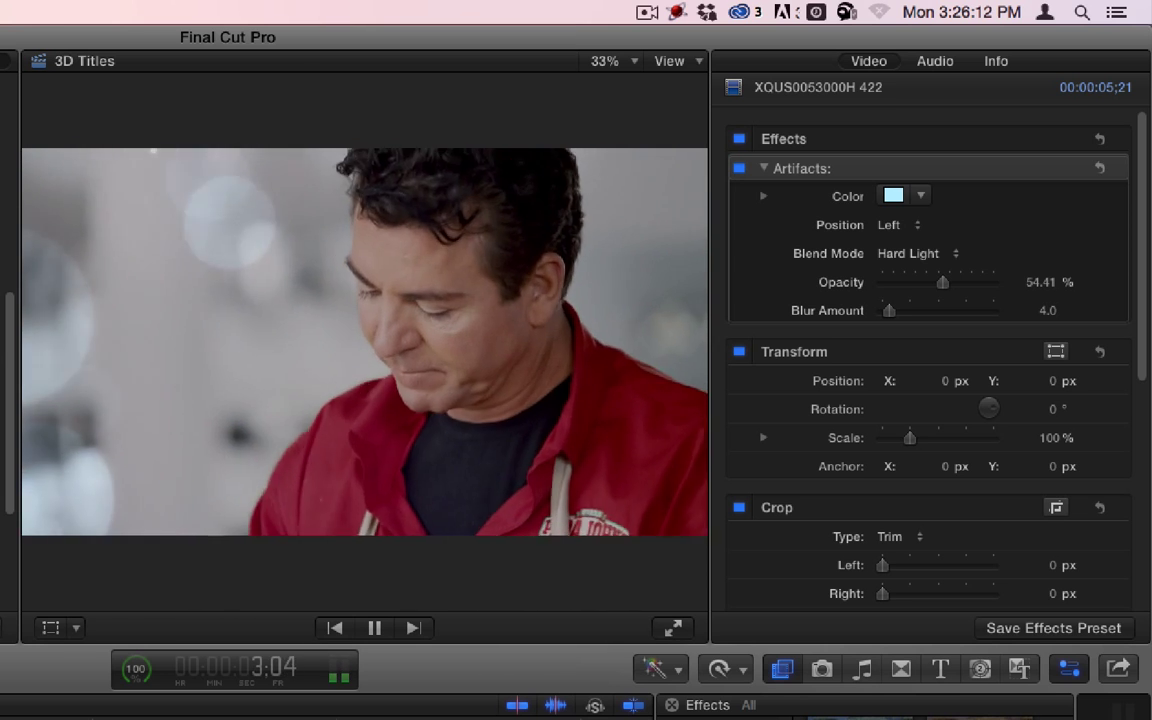
pyautogui.press('space')
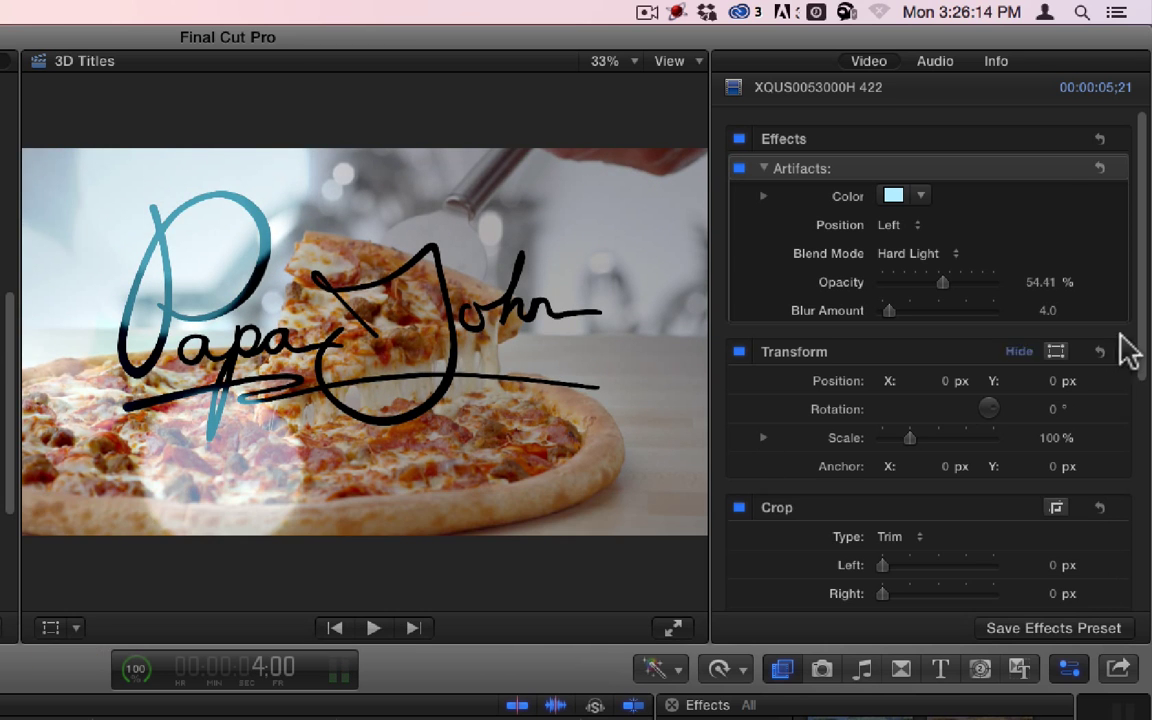
# - Try the Darken, Multiply and Add blend modes for the Artifacts effect and set it to Screen
pyautogui.click(912, 254)
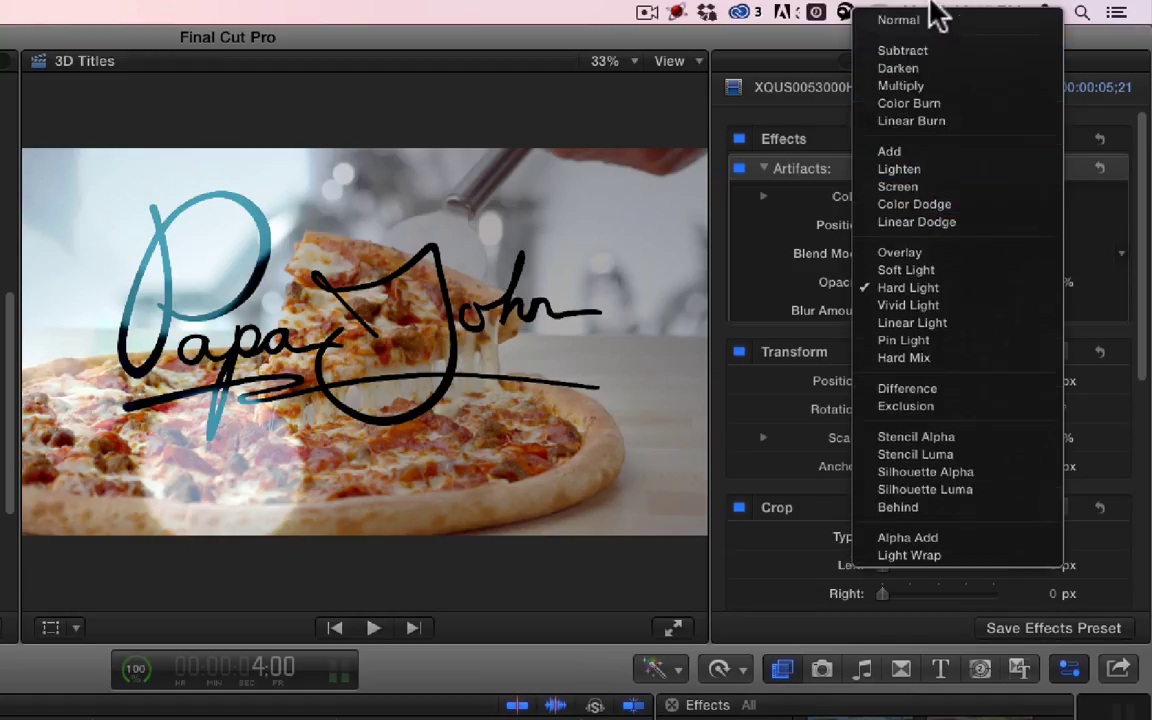
pyautogui.click(925, 70)
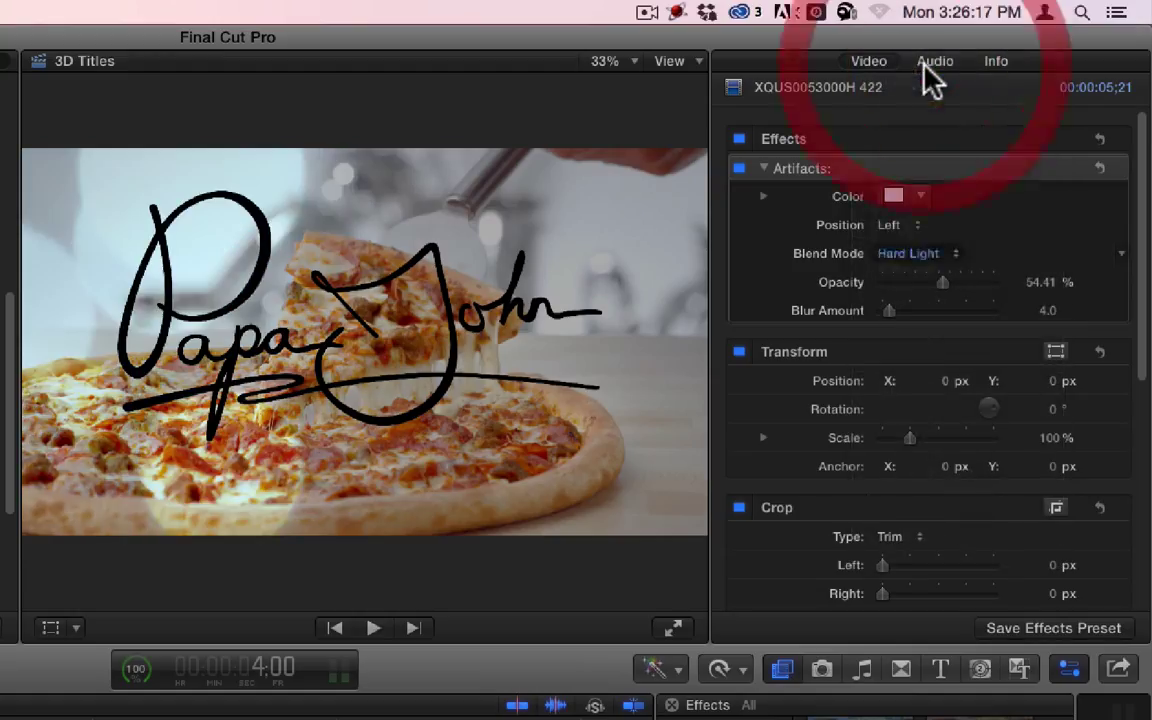
pyautogui.click(903, 258)
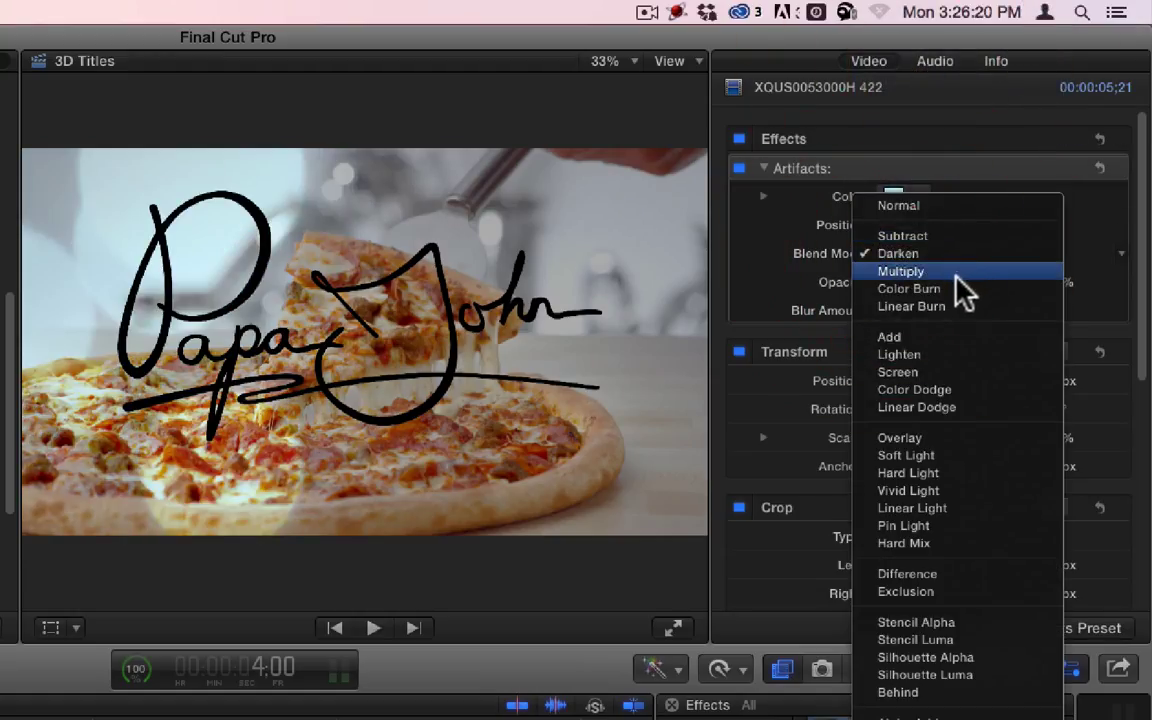
pyautogui.press('Escape')
pyautogui.click(910, 254)
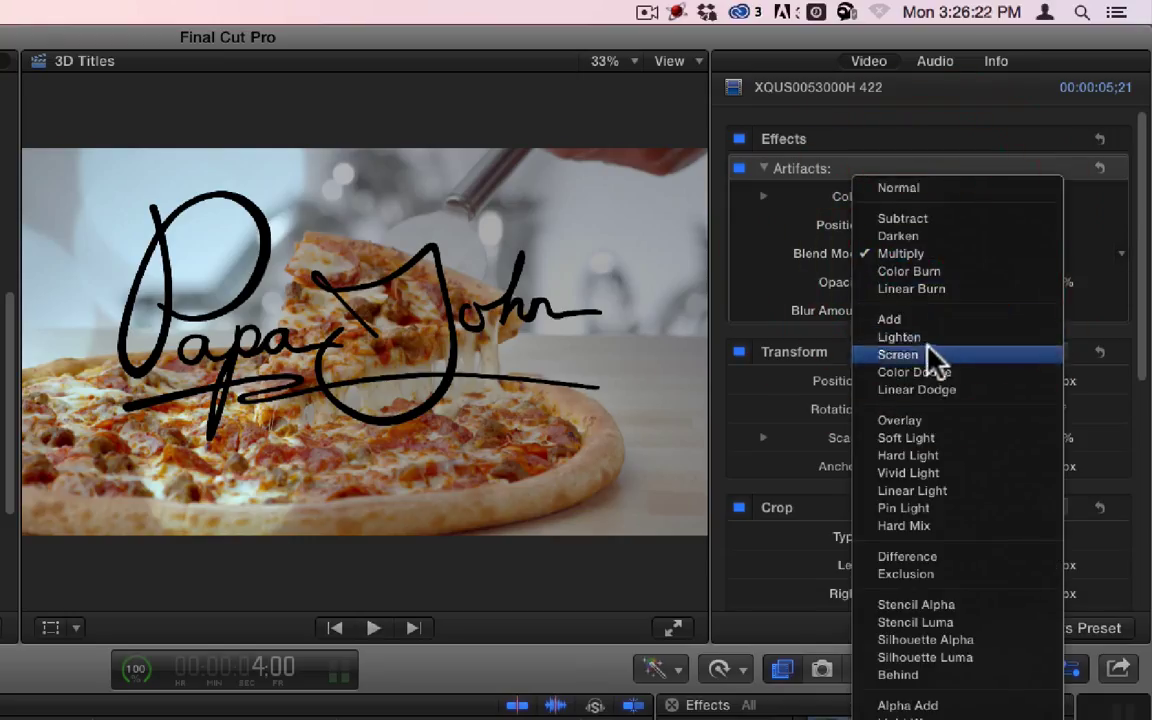
pyautogui.click(922, 320)
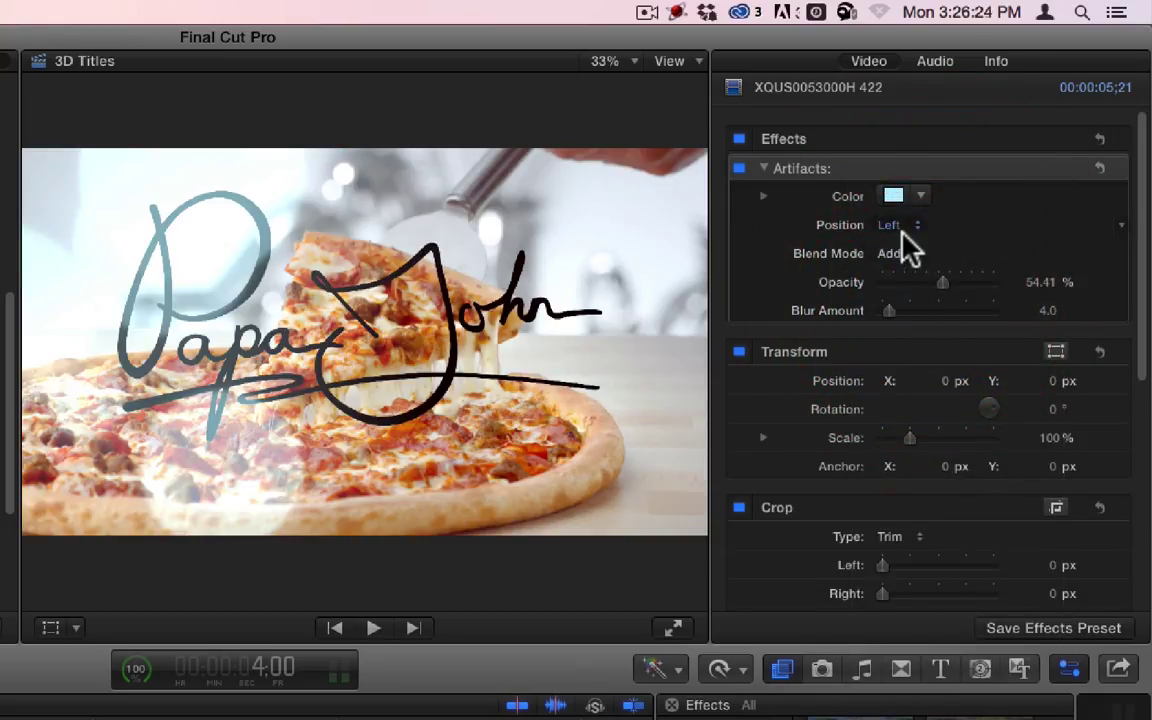
pyautogui.click(907, 254)
pyautogui.click(929, 289)
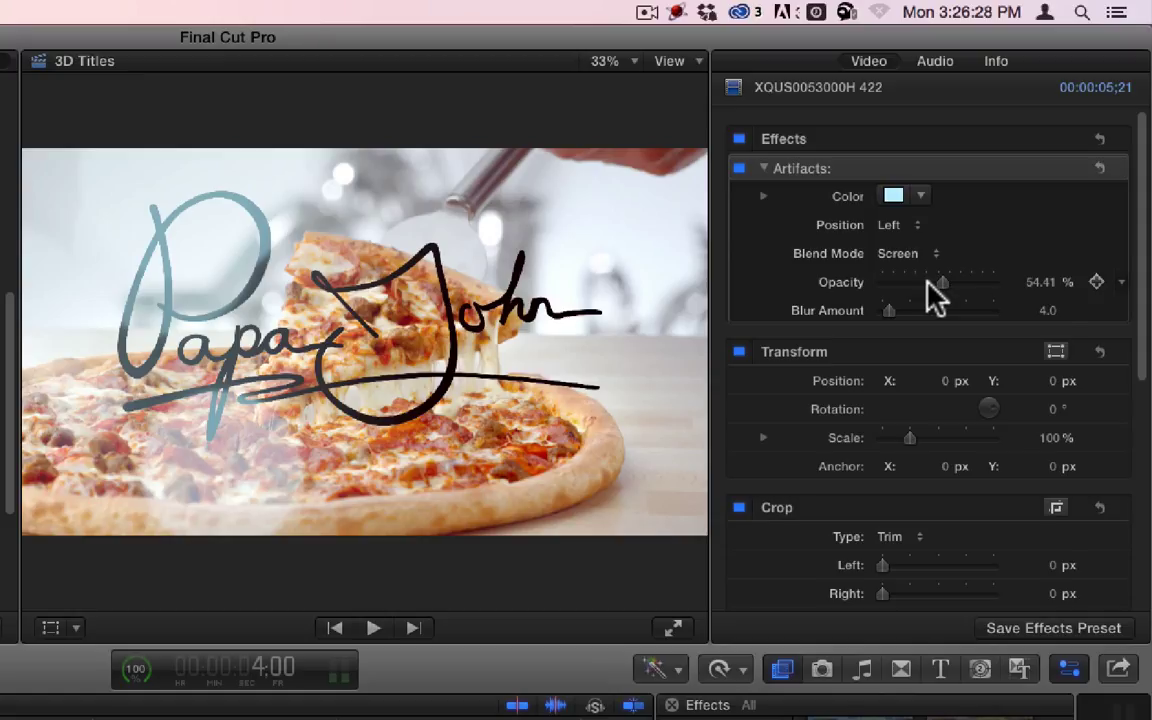
# - Raise the Artifacts Opacity to 100% and set the Blend Mode to Normal
pyautogui.moveTo(1038, 282)
pyautogui.mouseDown()
pyautogui.moveTo(1038, 240)
pyautogui.moveTo(1038, 340)
pyautogui.moveTo(1038, 240)
pyautogui.mouseUp()
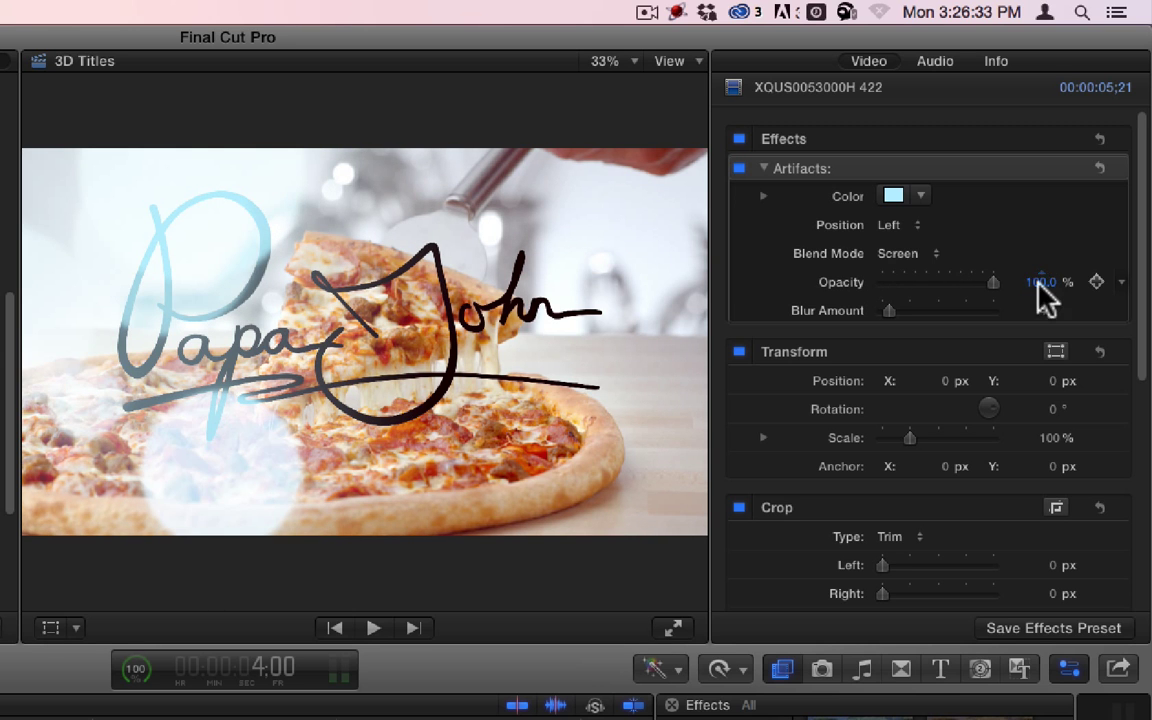
pyautogui.click(898, 253)
pyautogui.click(908, 84)
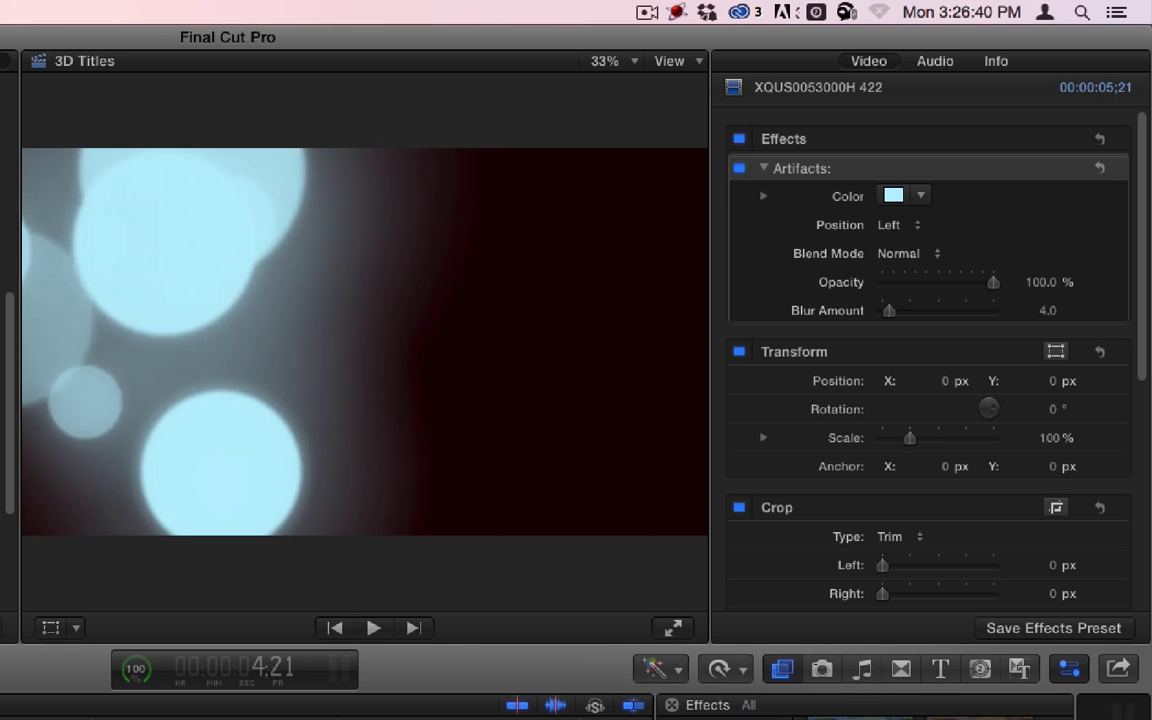
# - Set the Artifacts color to pale pink and the Blend Mode to Screen
pyautogui.click(917, 195)
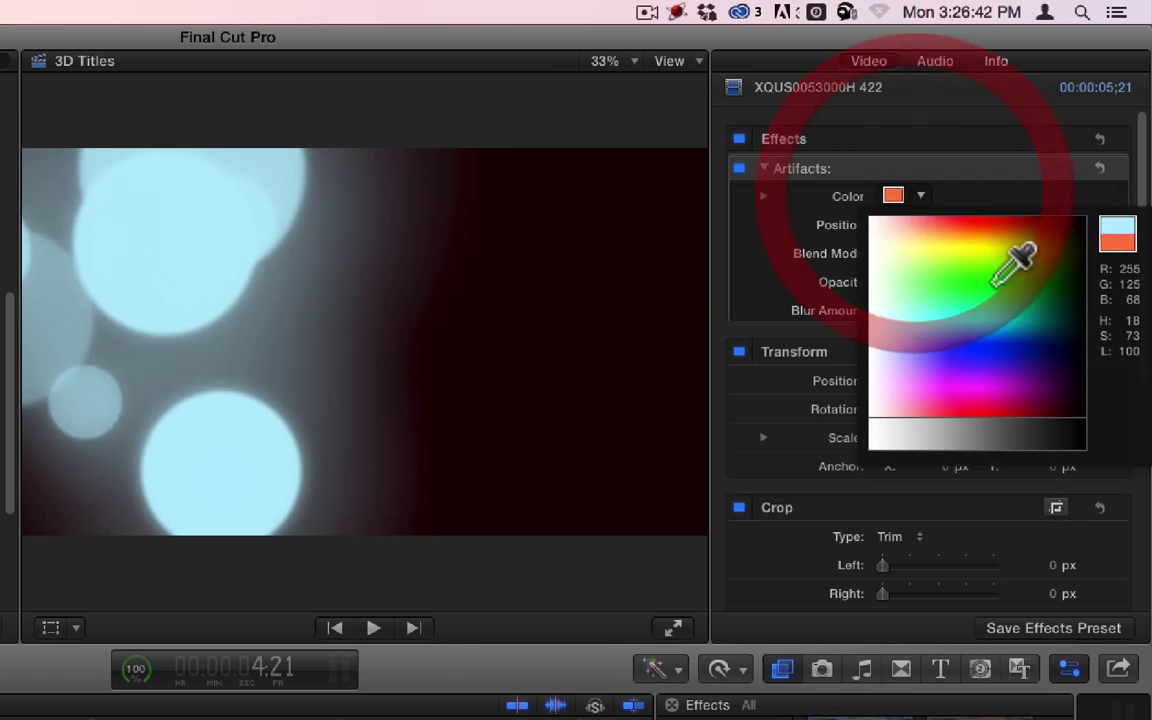
pyautogui.moveTo(1006, 311); pyautogui.dragTo(870, 411)
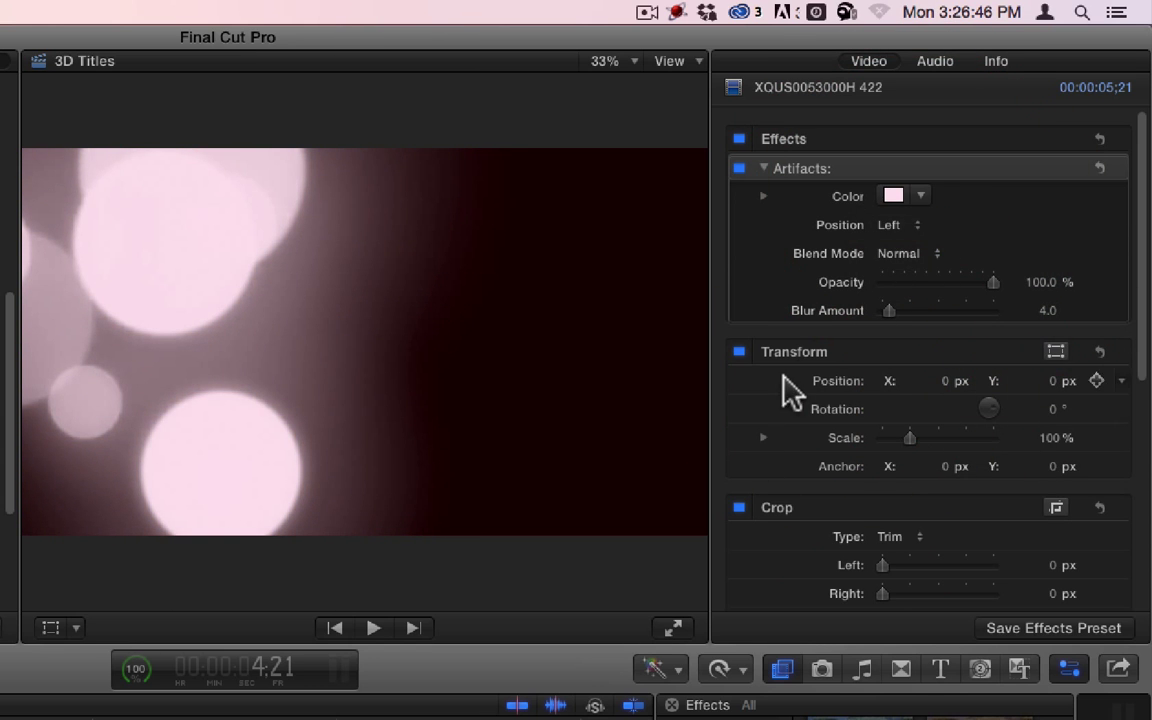
pyautogui.click(905, 253)
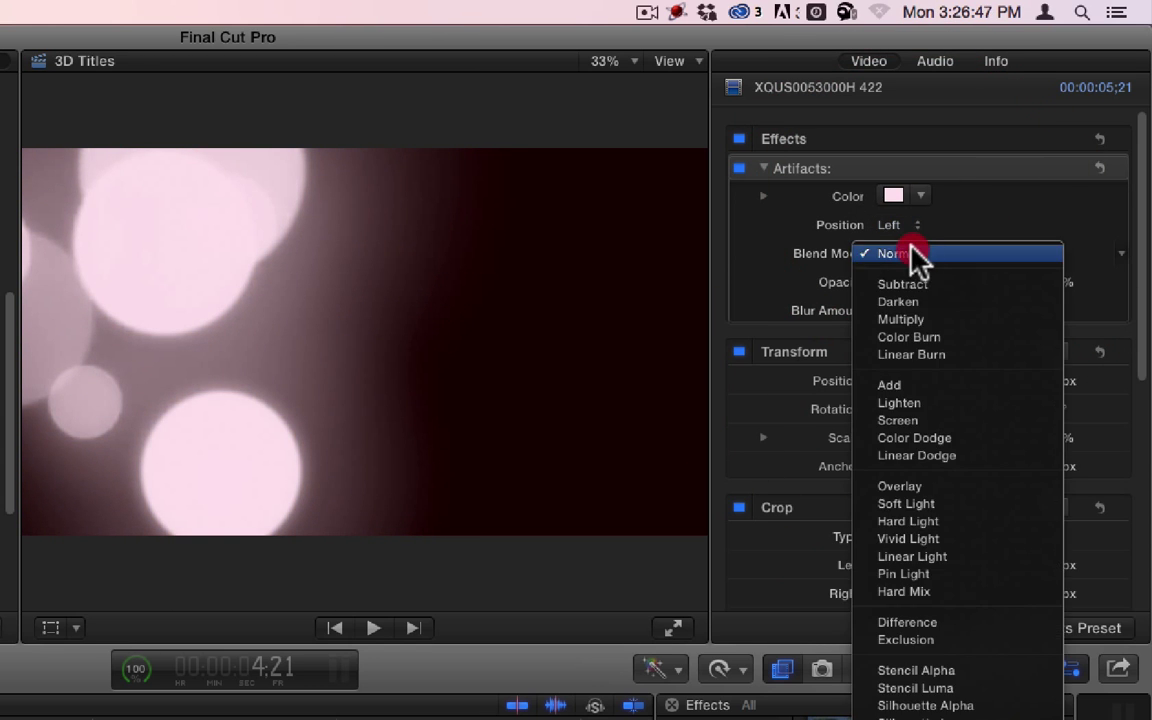
pyautogui.click(928, 424)
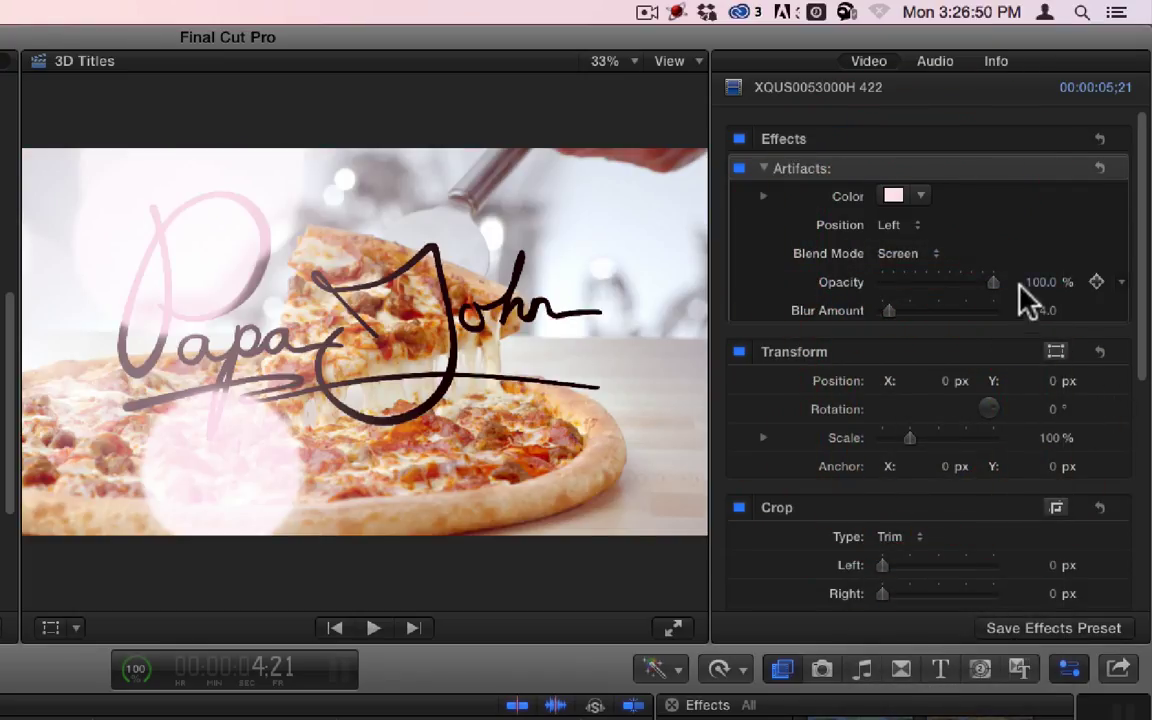
# - Try an Artifacts Opacity of 50% and set it to 100%
pyautogui.click(1041, 284)
pyautogui.write('50')
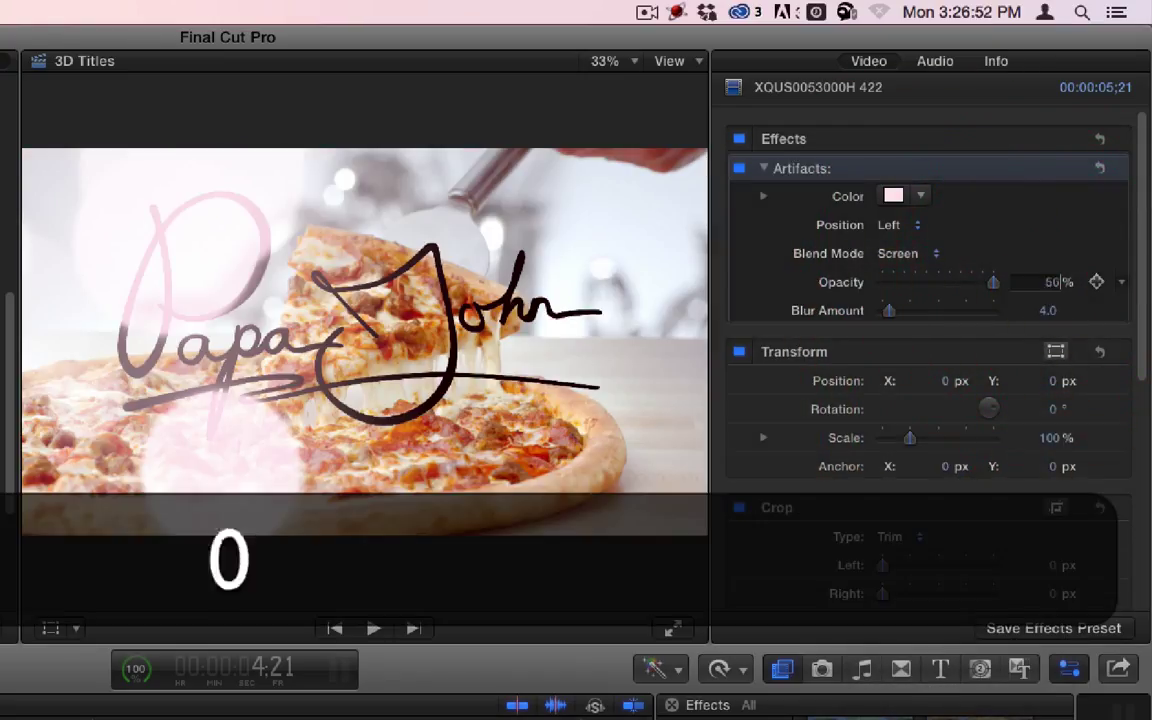
pyautogui.press('Return')
pyautogui.moveTo(1046, 283); pyautogui.dragTo(1046, 232)
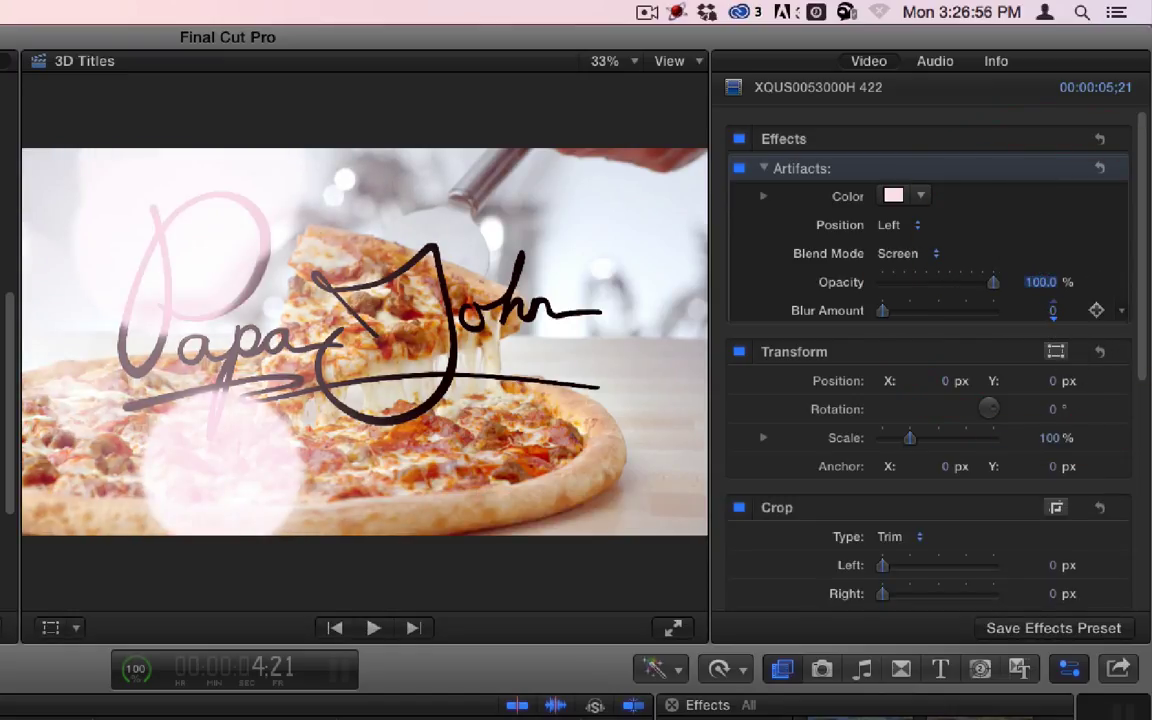
# - Raise the Artifacts Blur Amount to 160, checking it in the Normal blend mode, and set the Blend Mode to Screen
pyautogui.moveTo(1044, 310)
pyautogui.mouseDown()
pyautogui.moveTo(1042, 299)
pyautogui.moveTo(1042, 314)
pyautogui.mouseUp()
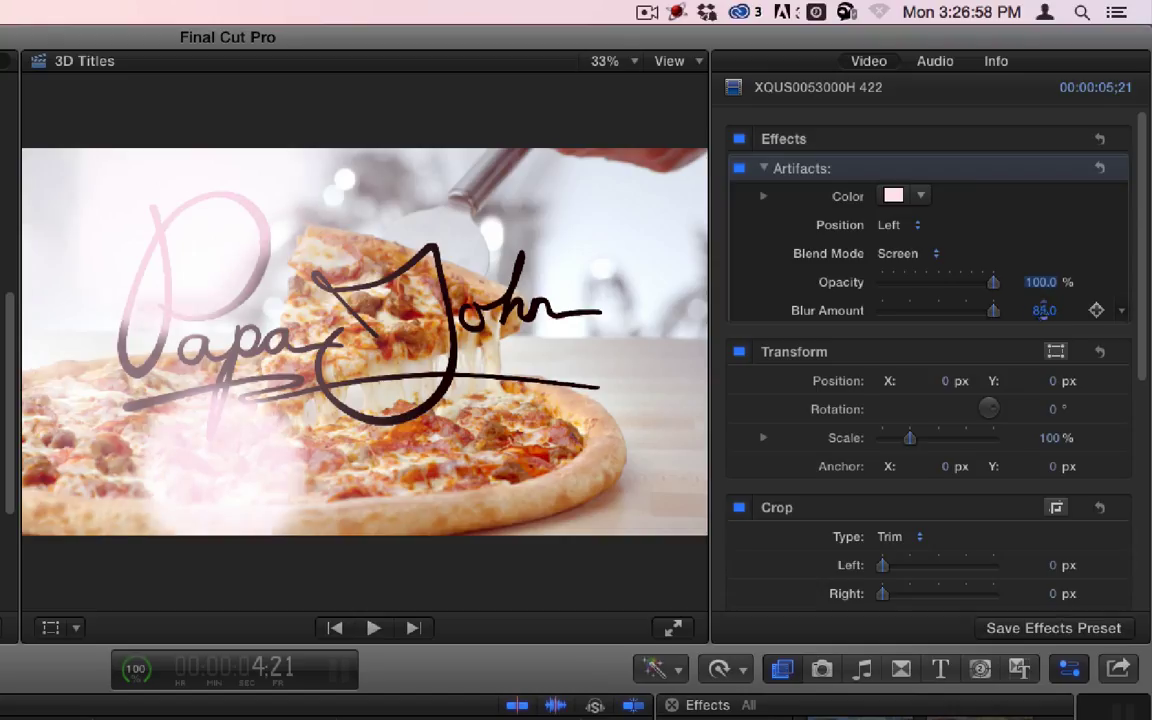
pyautogui.click(912, 254)
pyautogui.click(915, 86)
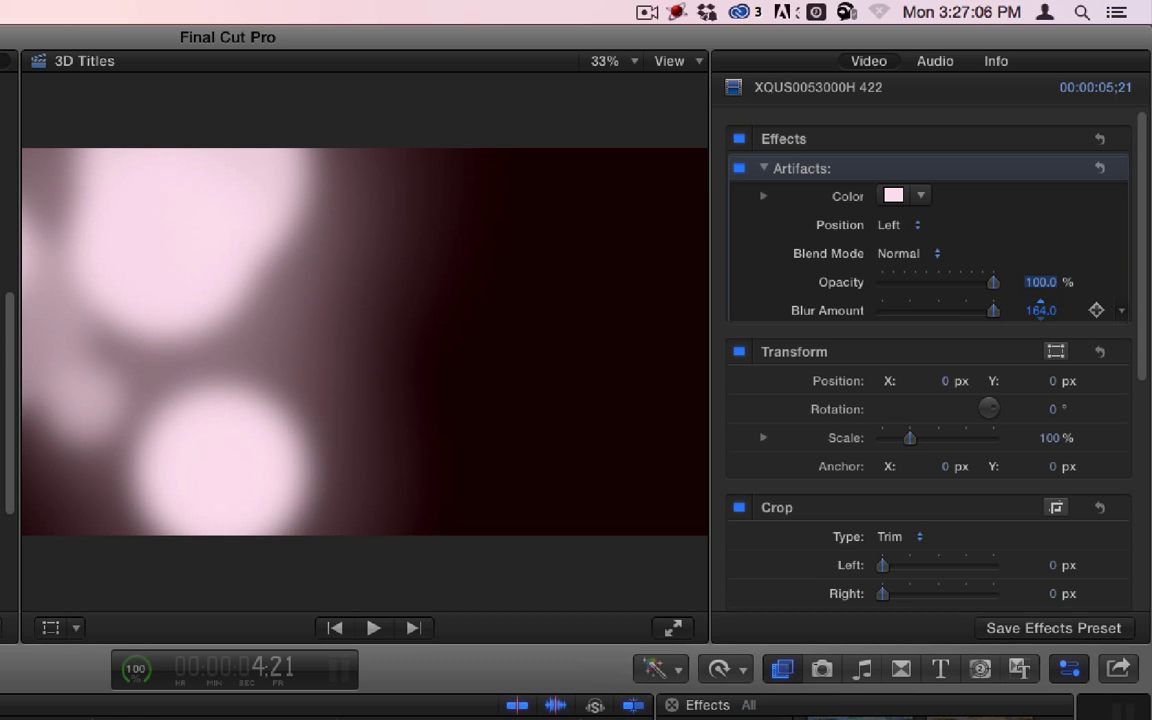
pyautogui.moveTo(1040, 310); pyautogui.dragTo(1055, 325)
pyautogui.click(905, 225)
pyautogui.click(905, 256)
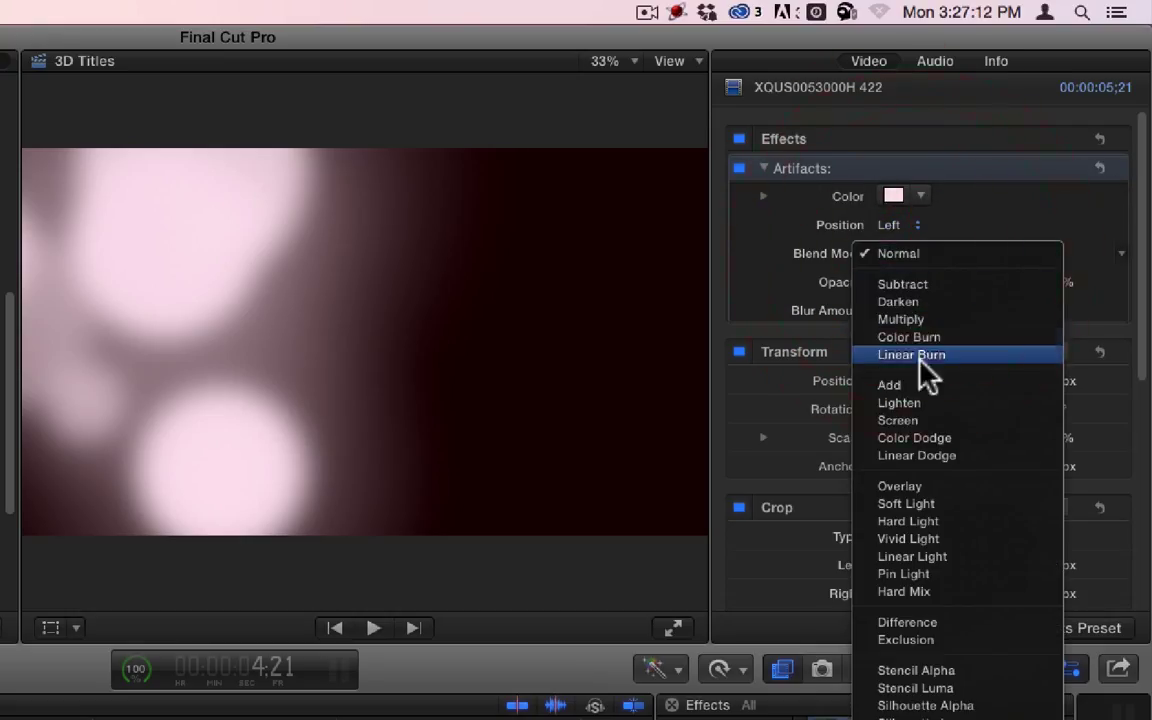
pyautogui.click(927, 422)
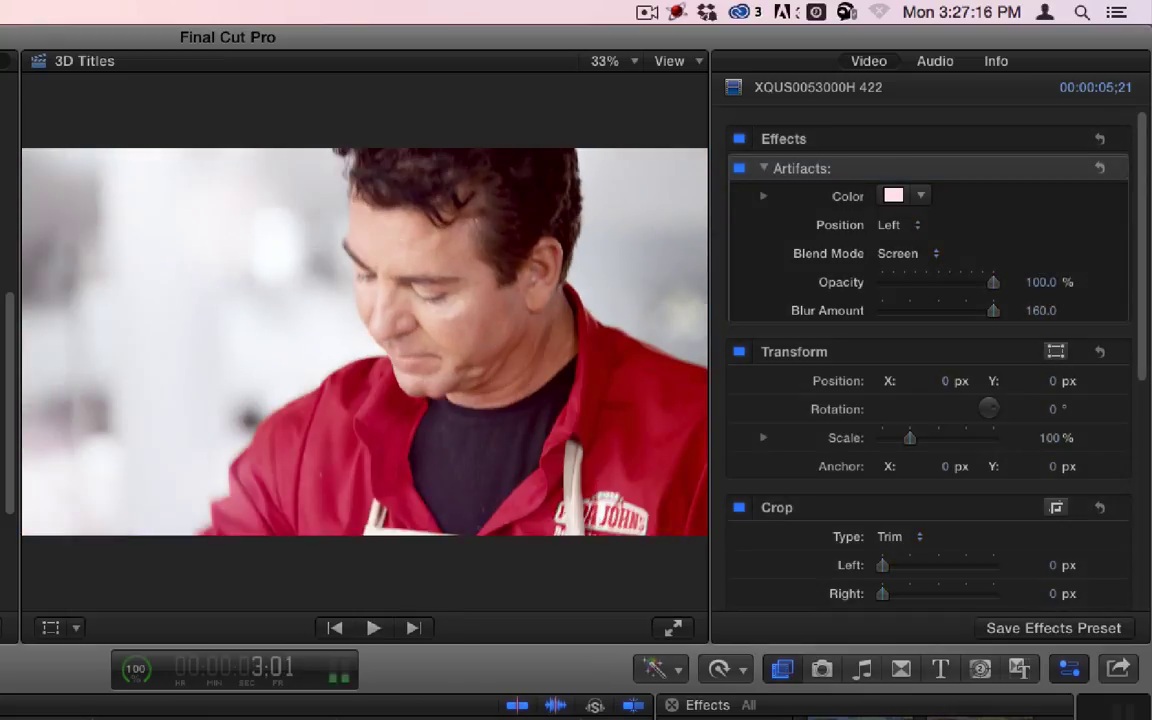
# - Render the clip with the blurred Artifacts effect and play it back from the start
pyautogui.press('ctrl+super+r')
pyautogui.press('Home')
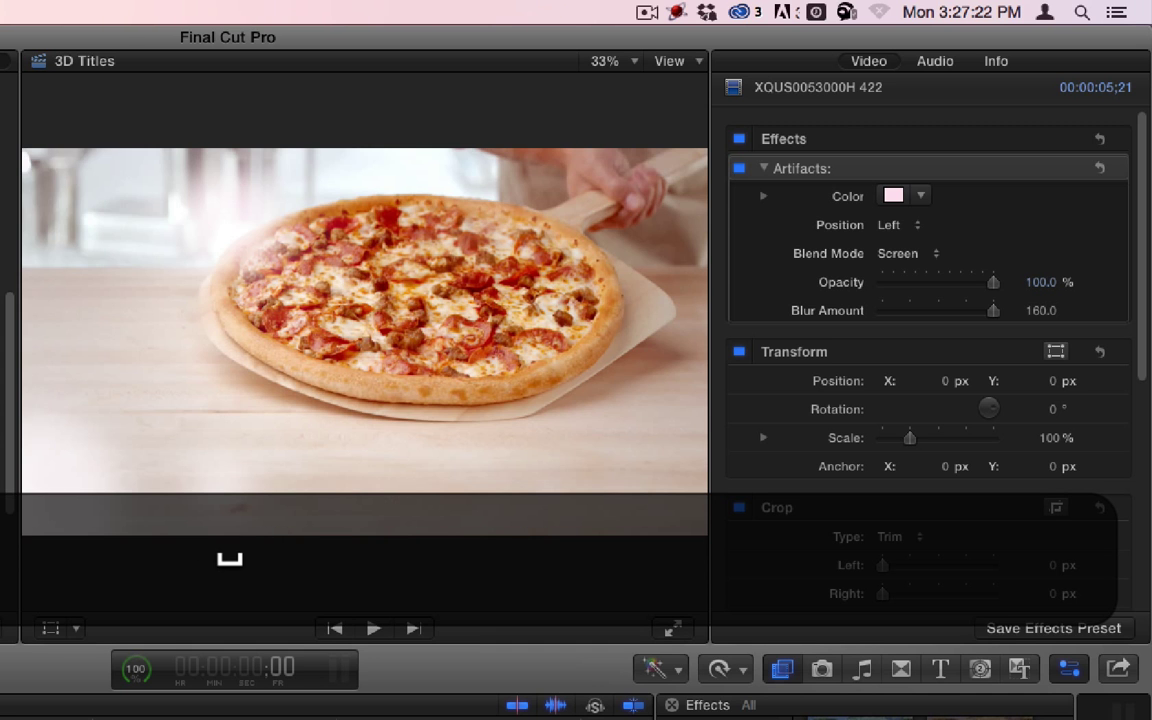
pyautogui.press('space')
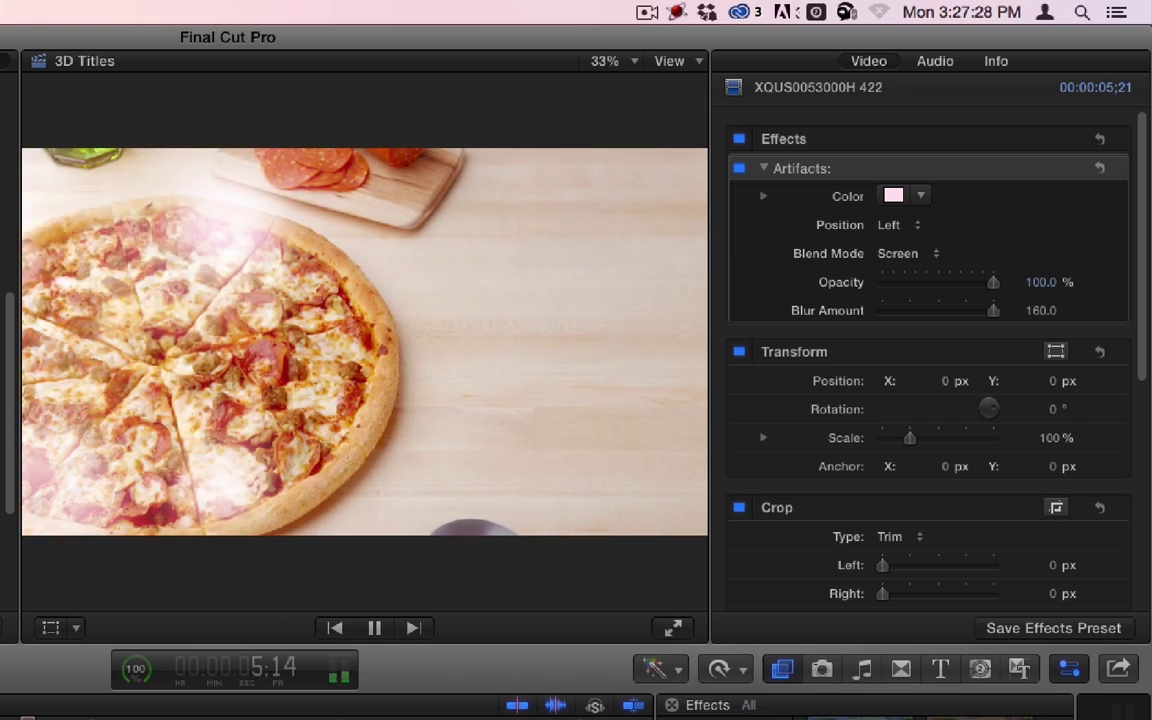
pyautogui.press('space')
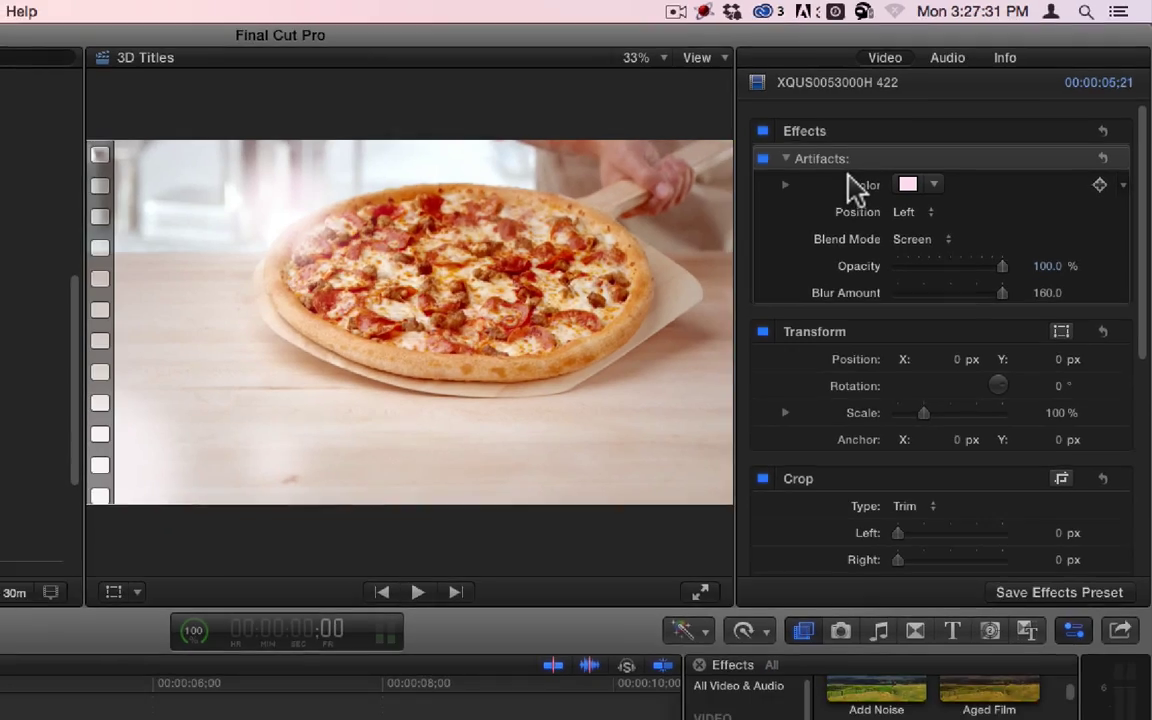
# - Remove the Artifacts effect from the clip and apply the Aura effect in its place
pyautogui.click(813, 170)
pyautogui.click(938, 107)
pyautogui.press('BackSpace')
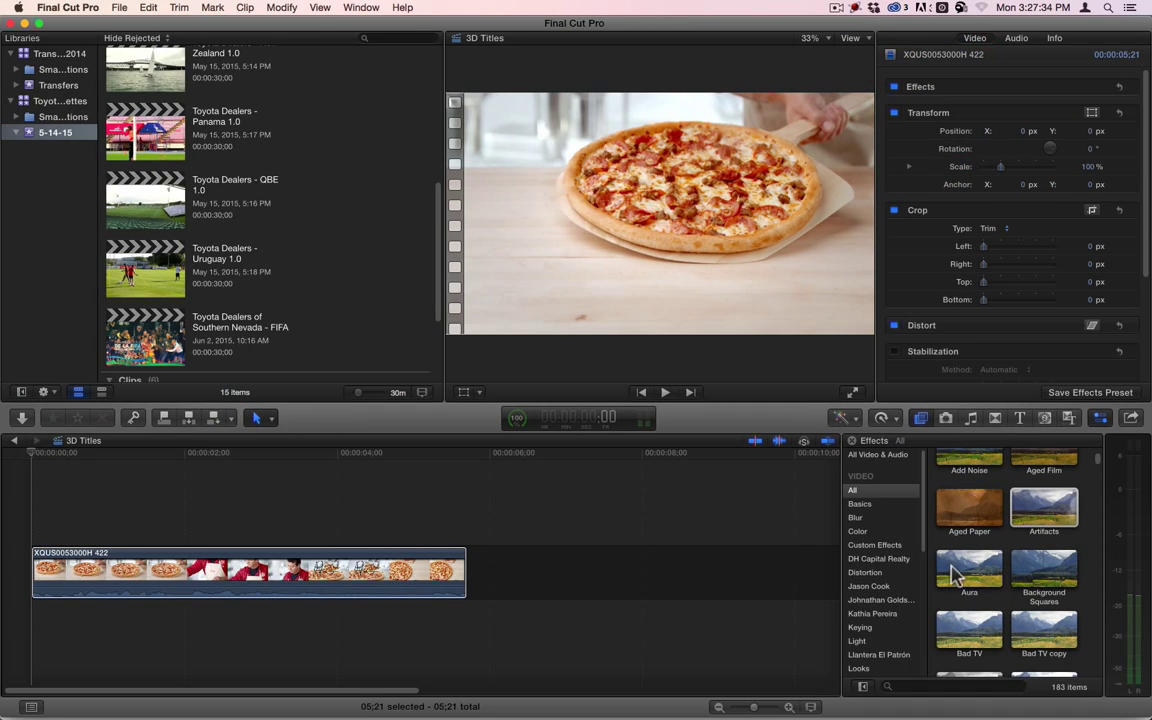
pyautogui.moveTo(955, 577); pyautogui.dragTo(263, 583)
pyautogui.moveTo(200, 457)
pyautogui.mouseDown()
pyautogui.moveTo(188, 463)
pyautogui.moveTo(203, 463)
pyautogui.mouseUp()
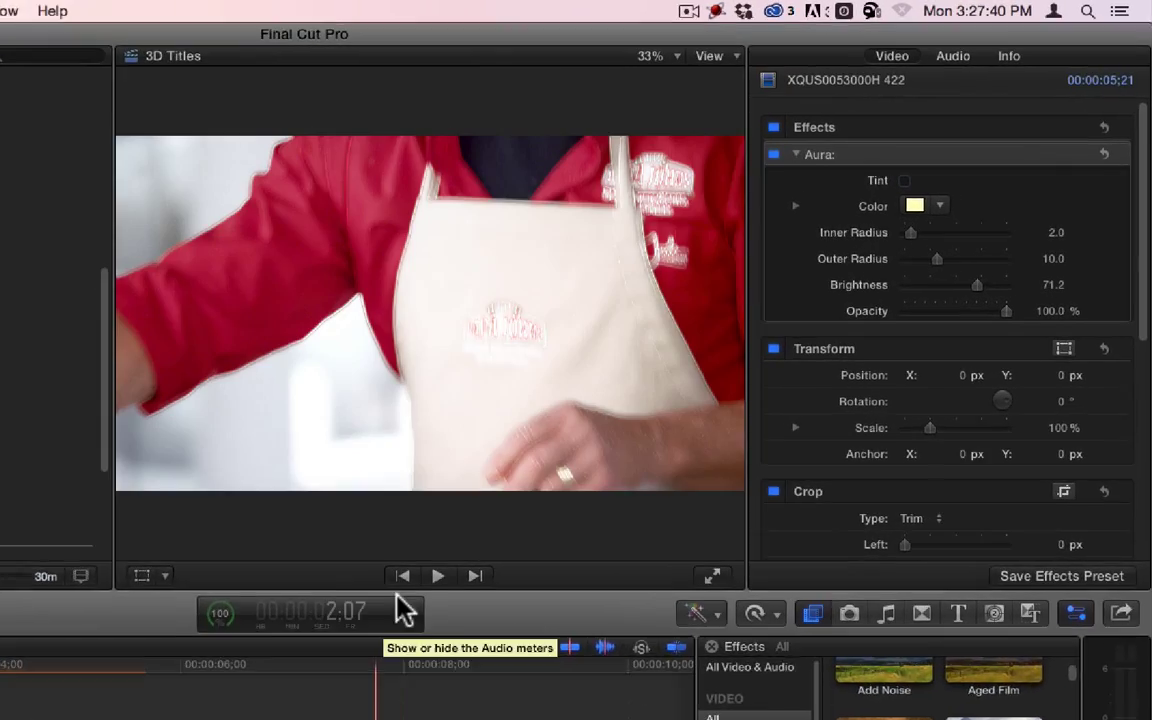
pyautogui.moveTo(829, 293)
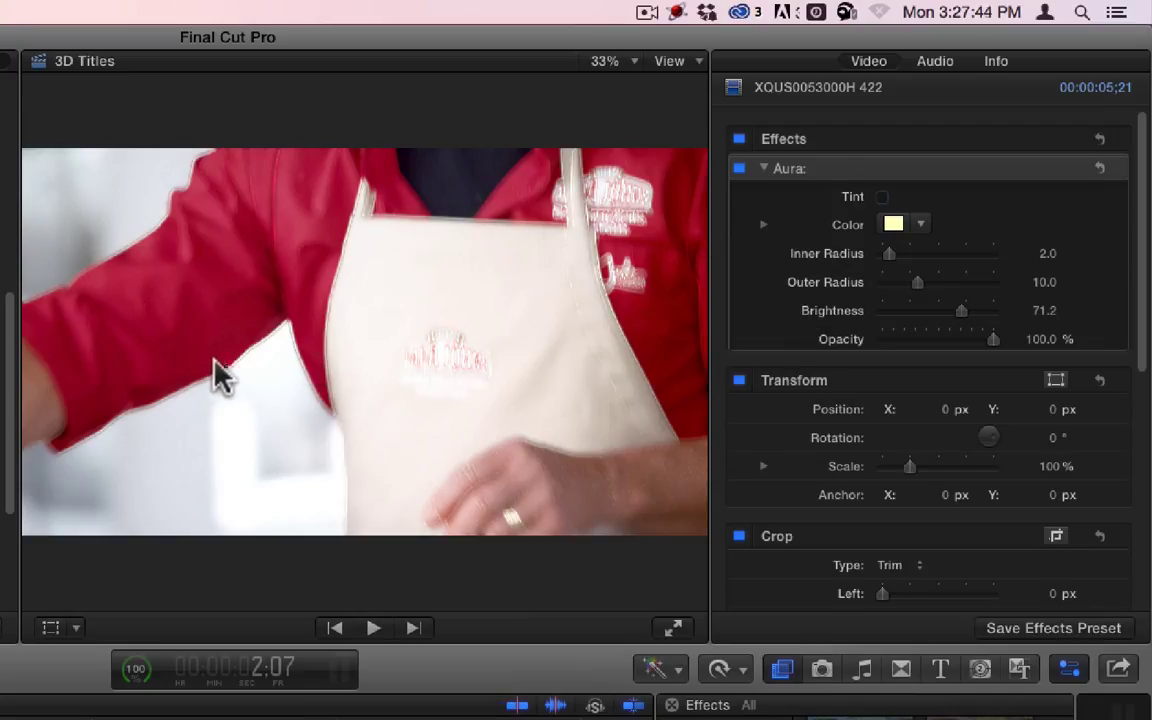
# - Try Aura Inner Radius values of 32, 24 and 0 and Outer Radius values of 0 and 32
pyautogui.moveTo(888, 253); pyautogui.dragTo(995, 260)
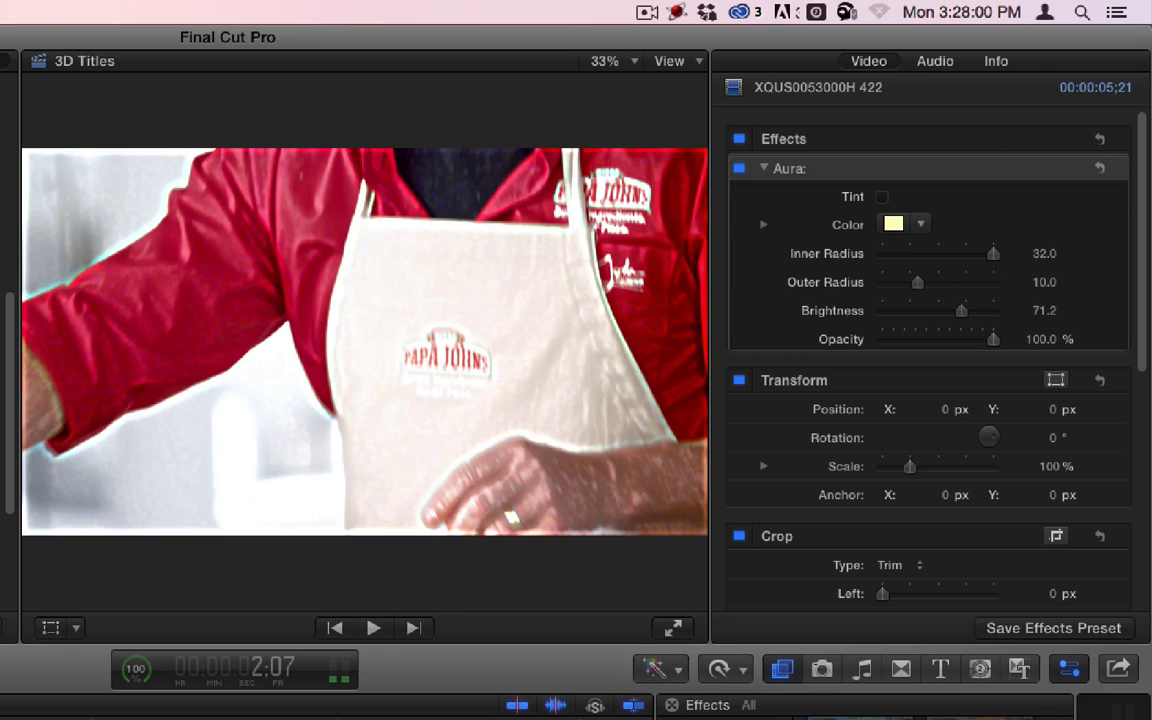
pyautogui.press('space')
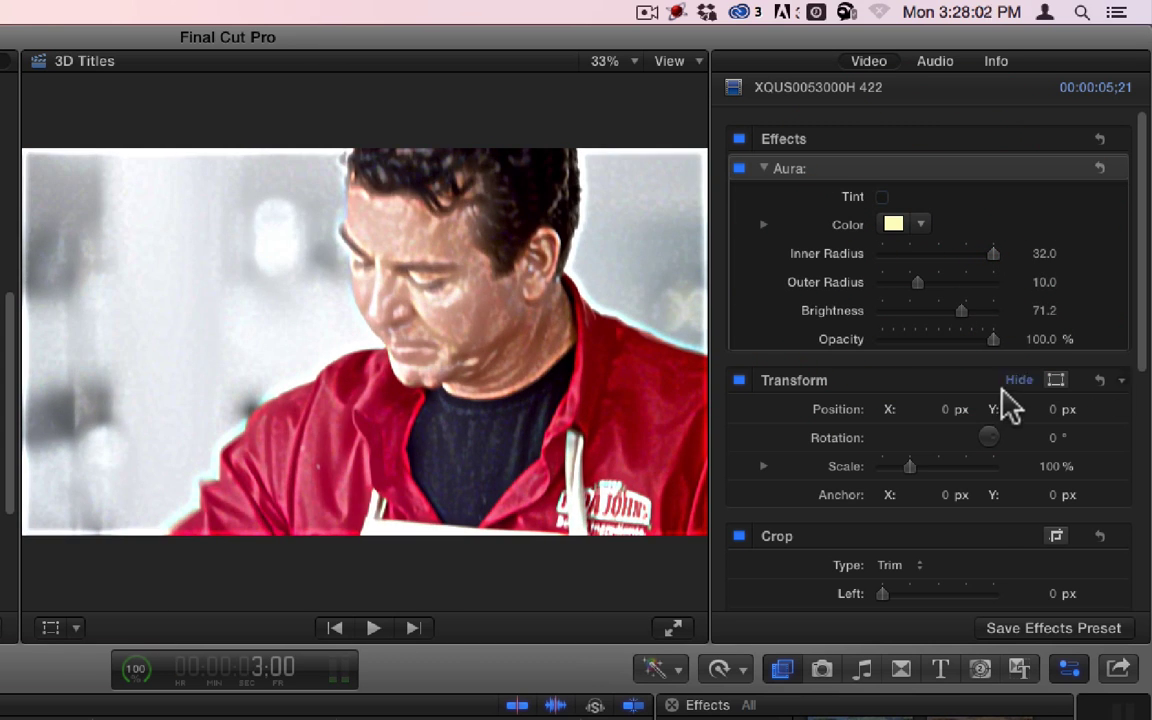
pyautogui.moveTo(983, 258); pyautogui.dragTo(864, 302)
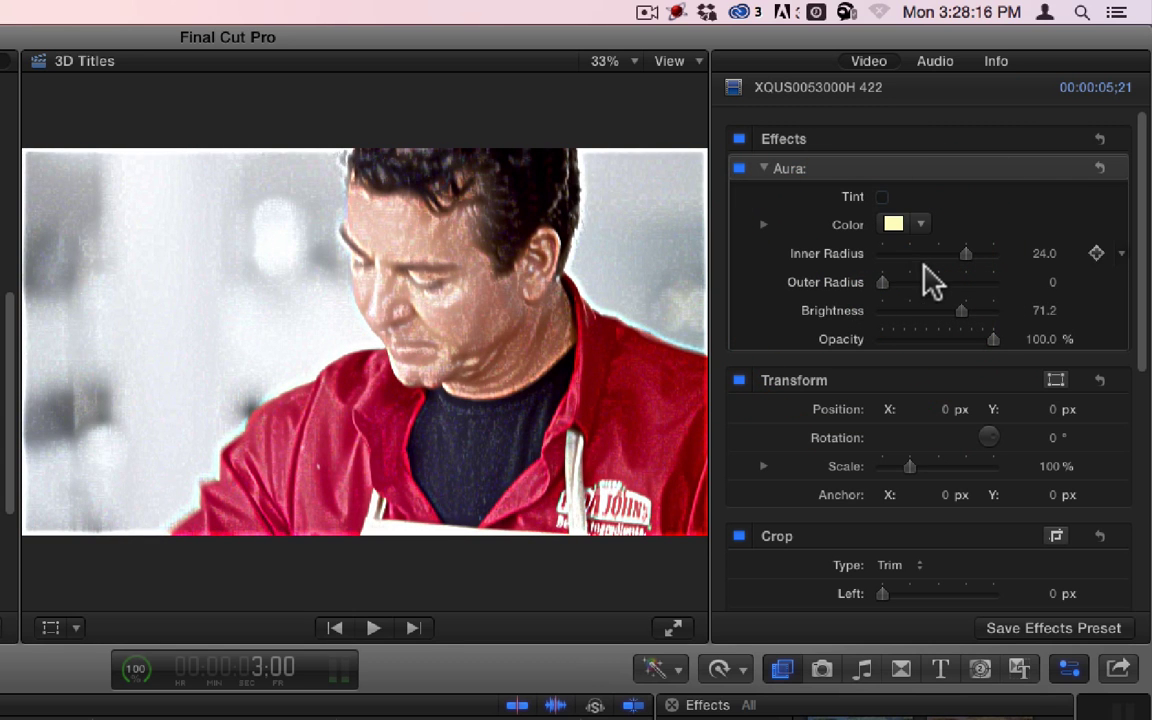
pyautogui.moveTo(966, 255); pyautogui.dragTo(1010, 268)
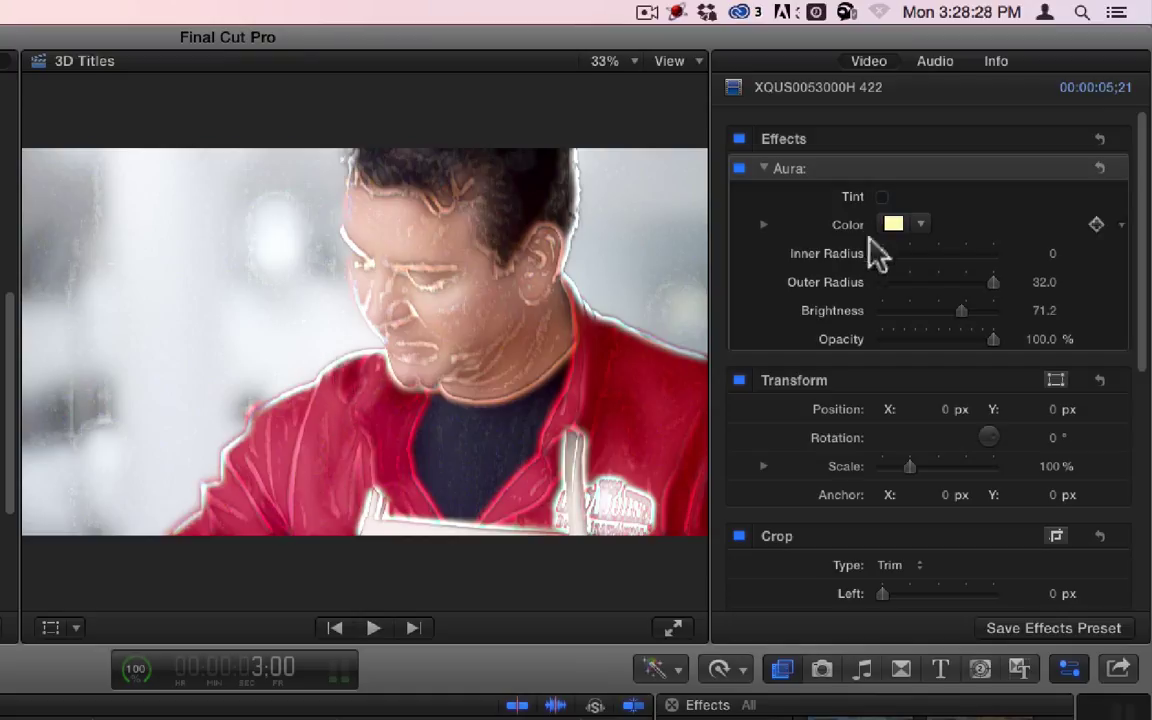
# - Try Aura with Inner Radius 32 and Outer Radius 0, and set them to 13 and 21
pyautogui.moveTo(995, 281); pyautogui.dragTo(880, 280)
pyautogui.moveTo(884, 254); pyautogui.dragTo(1044, 252)
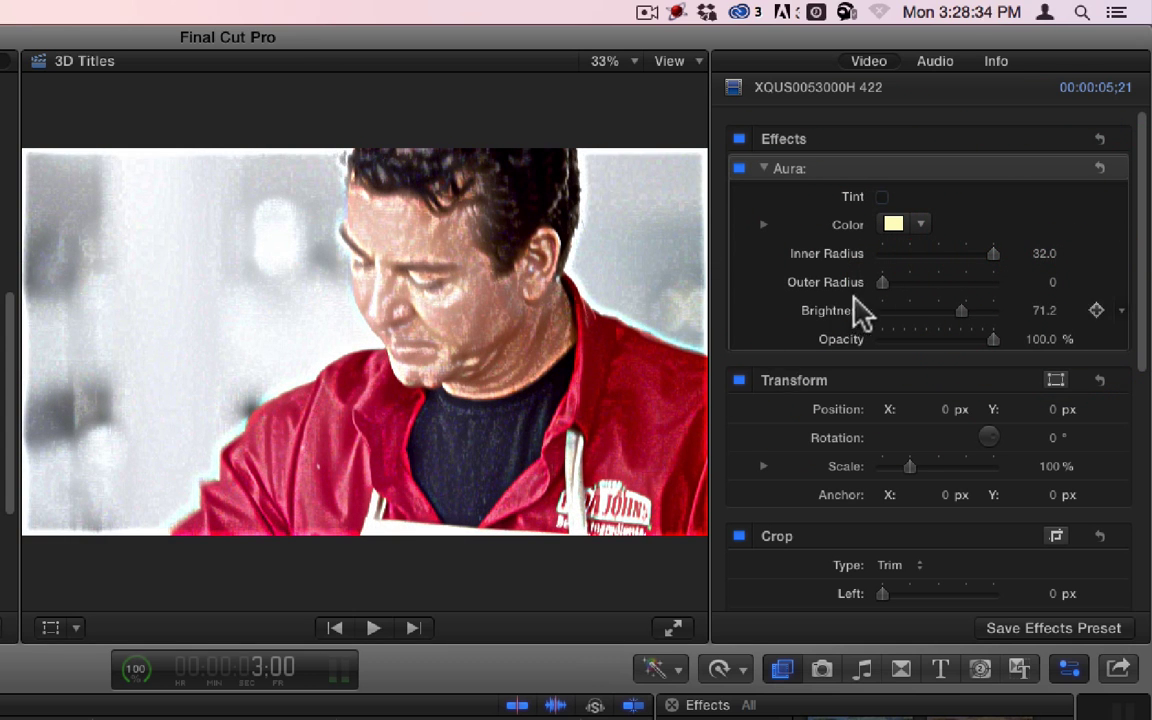
pyautogui.moveTo(910, 286); pyautogui.dragTo(930, 257)
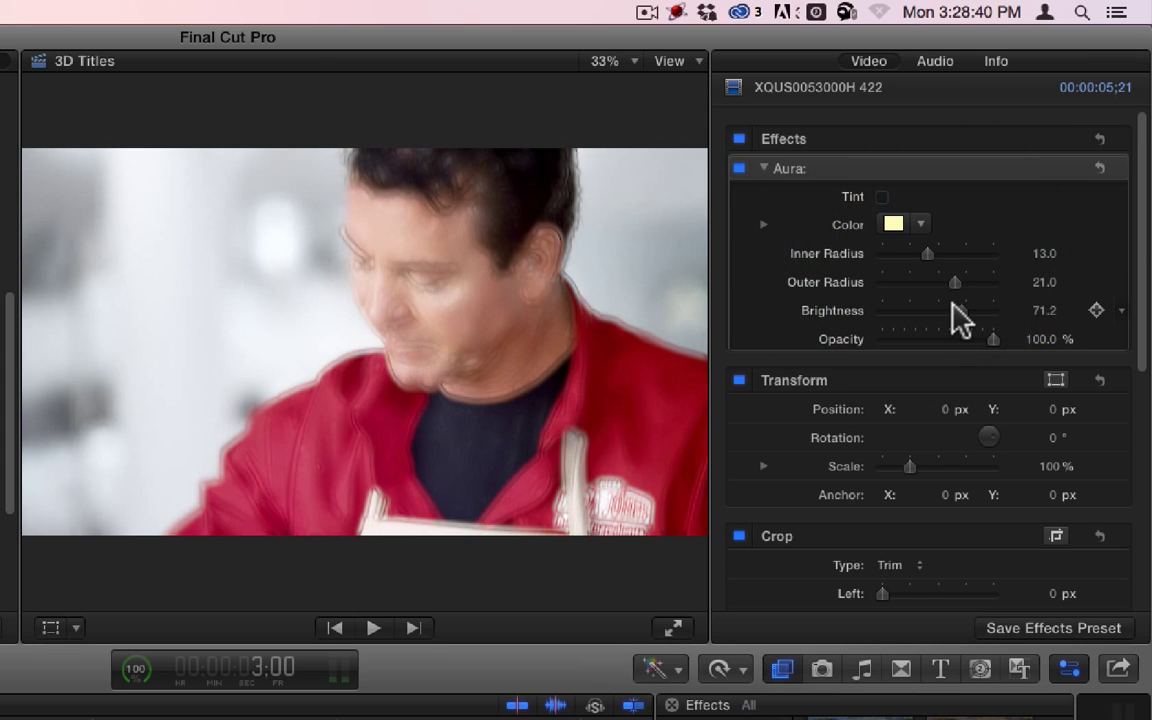
# - Try an Aura Brightness of 0, set it to 50, and lower the Opacity to 45.59%
pyautogui.moveTo(960, 311); pyautogui.dragTo(868, 318)
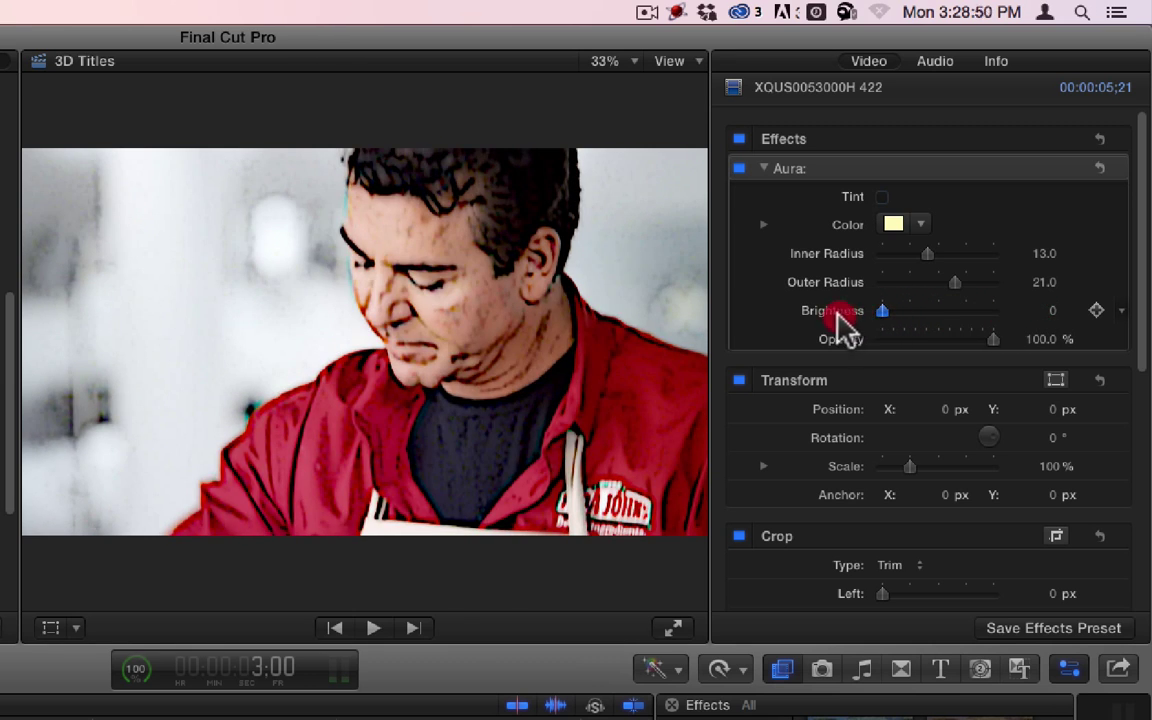
pyautogui.moveTo(882, 311); pyautogui.dragTo(940, 318)
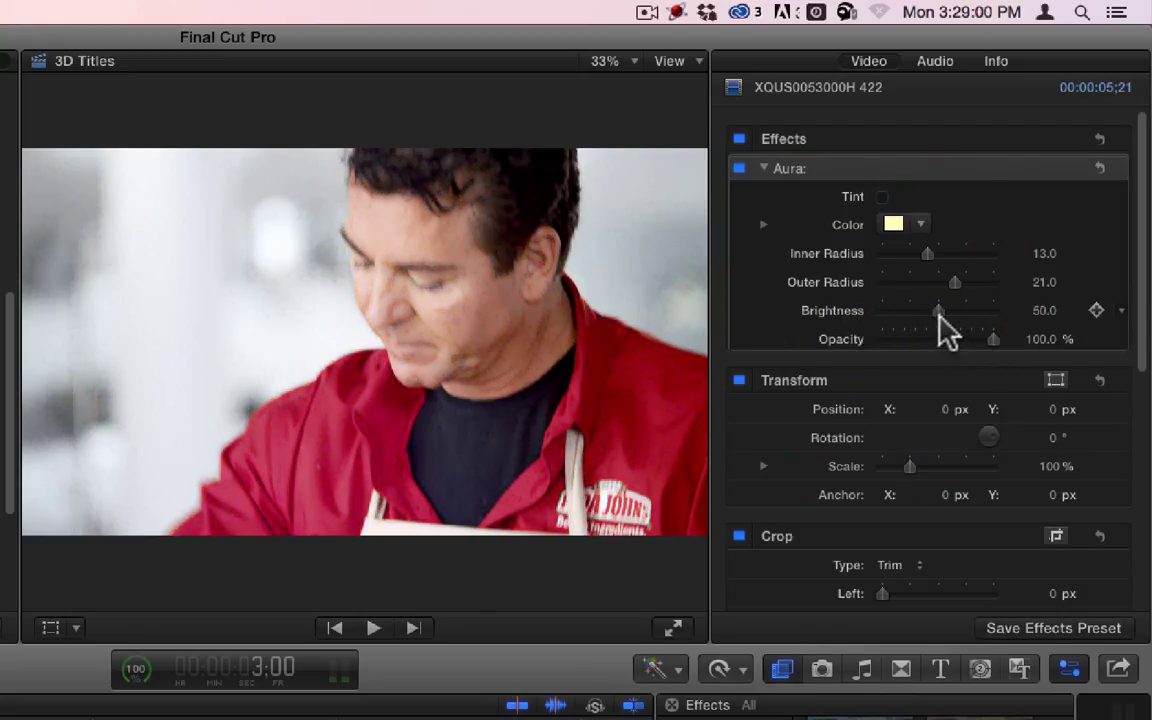
pyautogui.click(933, 340)
# - Set the Aura Inner Radius to 0, Outer Radius to 32, Brightness to 100 and Opacity to 85.78%
pyautogui.moveTo(930, 255); pyautogui.dragTo(1073, 256)
pyautogui.moveTo(957, 282); pyautogui.dragTo(1075, 287)
pyautogui.moveTo(940, 311); pyautogui.dragTo(1030, 313)
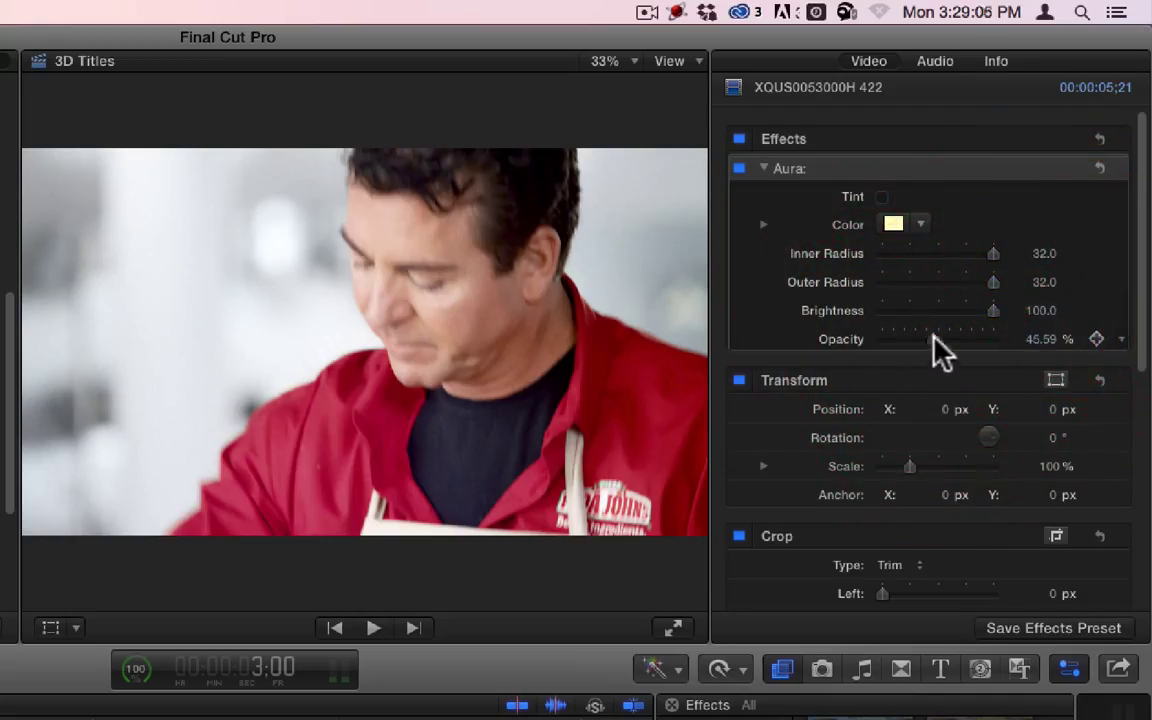
pyautogui.moveTo(939, 342); pyautogui.dragTo(1020, 338)
pyautogui.moveTo(994, 253); pyautogui.dragTo(828, 256)
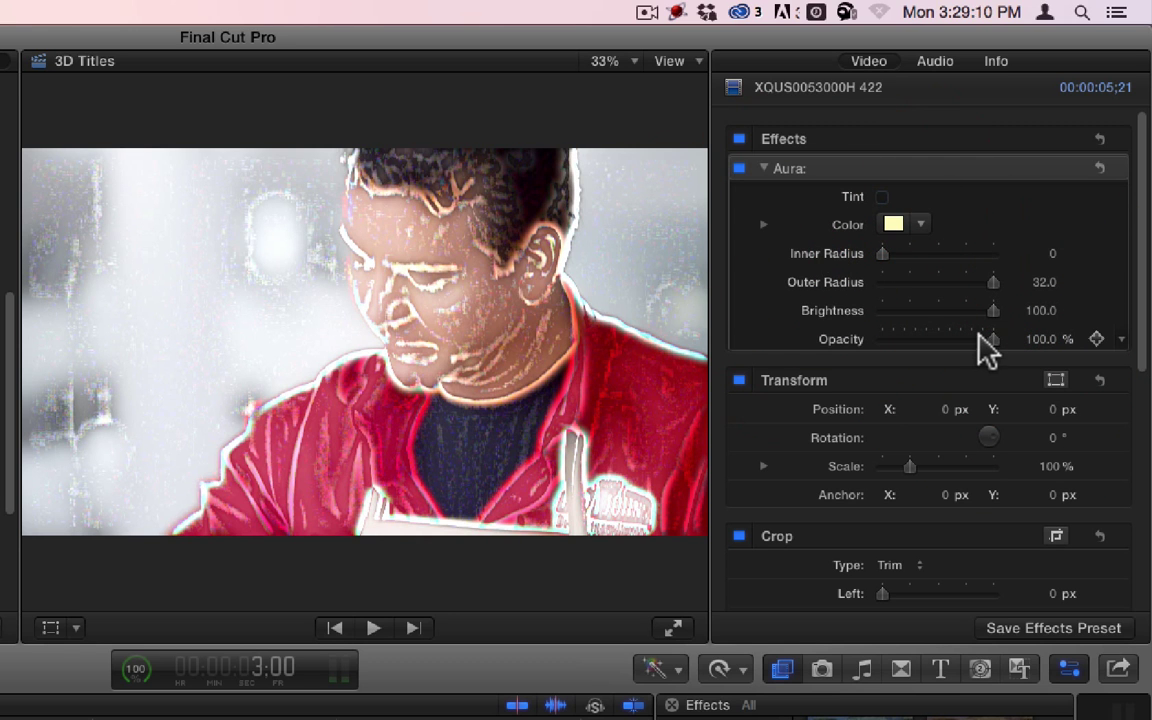
pyautogui.moveTo(990, 340)
pyautogui.mouseDown()
pyautogui.moveTo(897, 350)
pyautogui.moveTo(978, 335)
pyautogui.mouseUp()
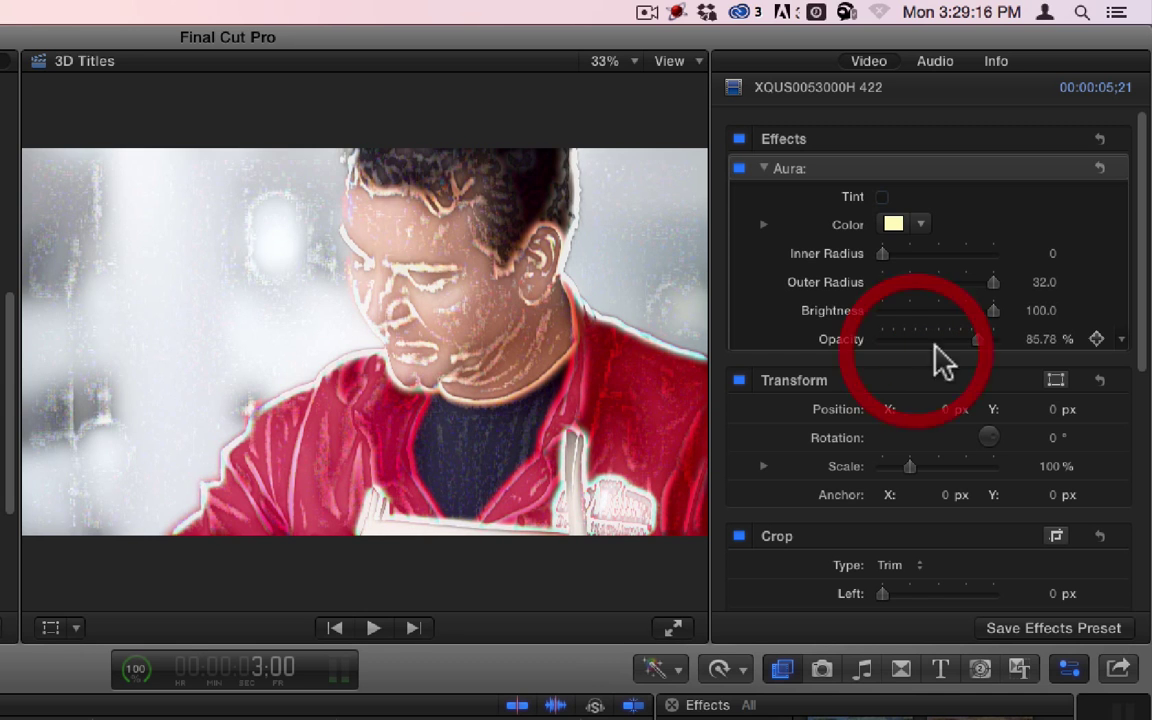
# - Render the clip with the Aura effect and play it back from the start
pyautogui.press('ctrl+super+r')
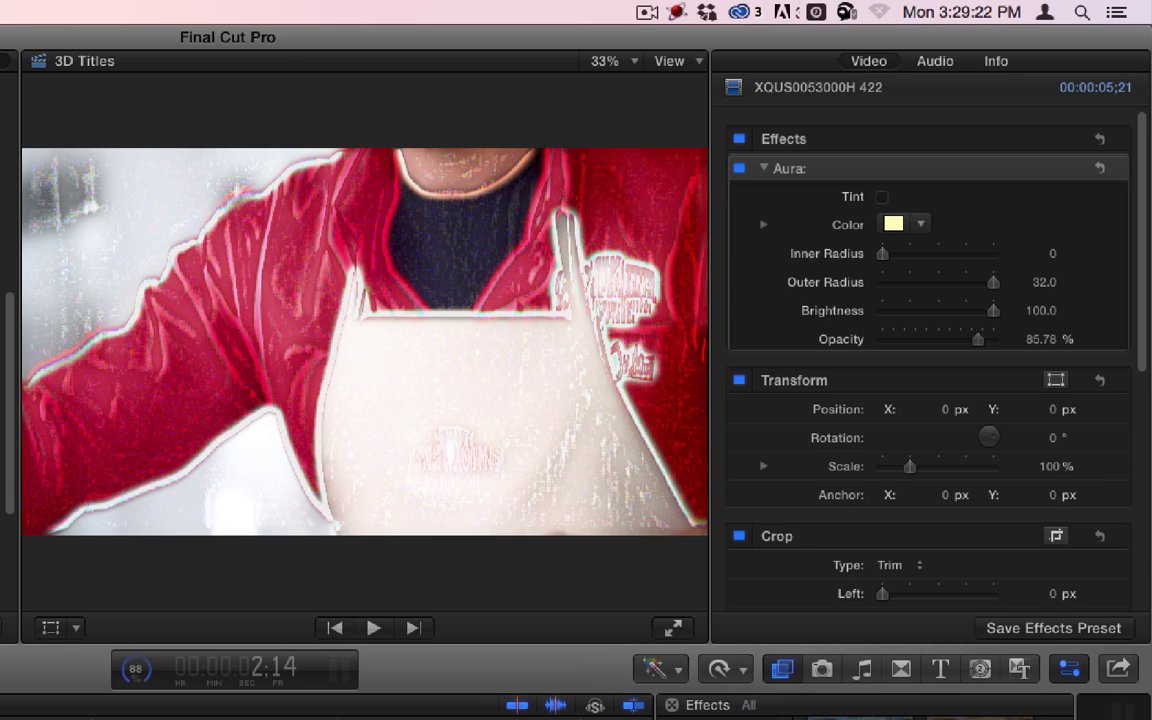
pyautogui.press('Home')
pyautogui.press('space')
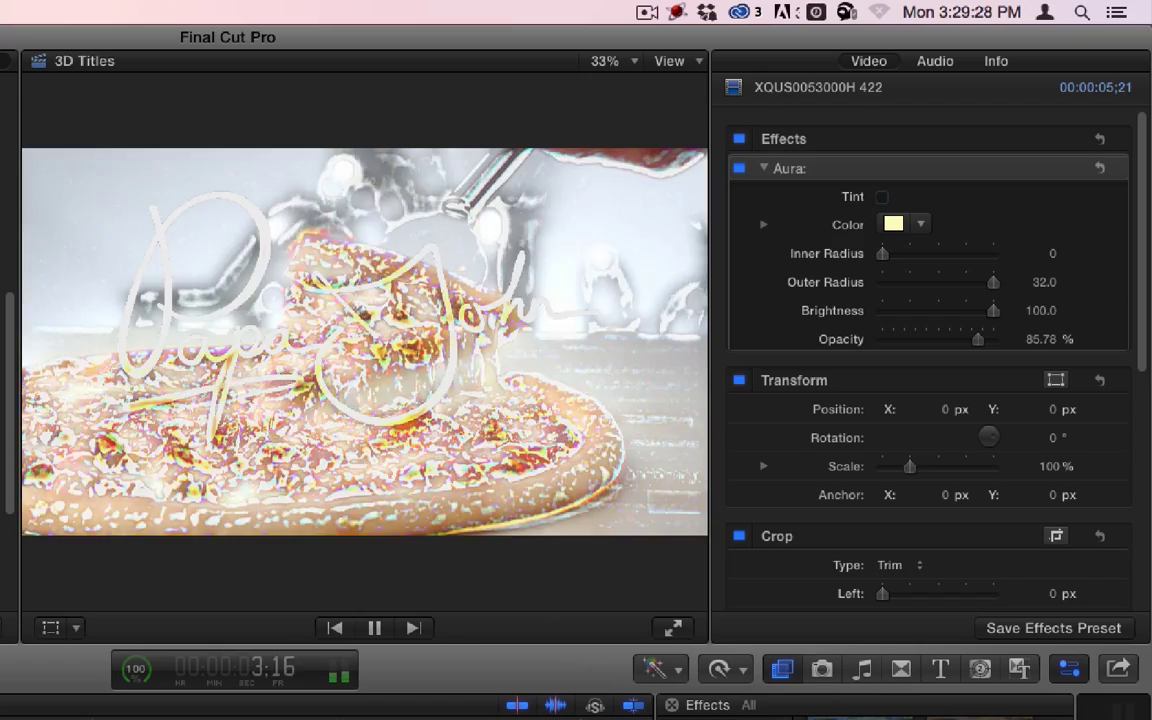
pyautogui.press('space')
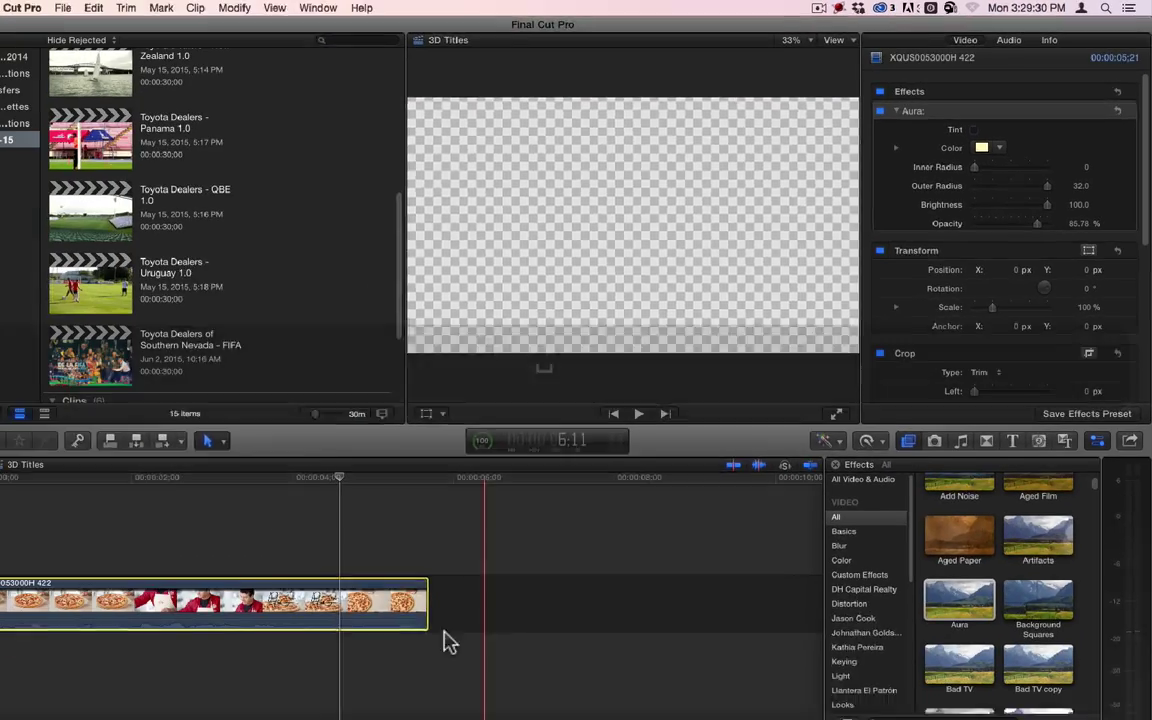
# - Remove the Aura effect from the clip and apply the Background Squares effect, previewing the pizza shot at 1:10
pyautogui.click(393, 578)
pyautogui.click(955, 107)
pyautogui.press('BackSpace')
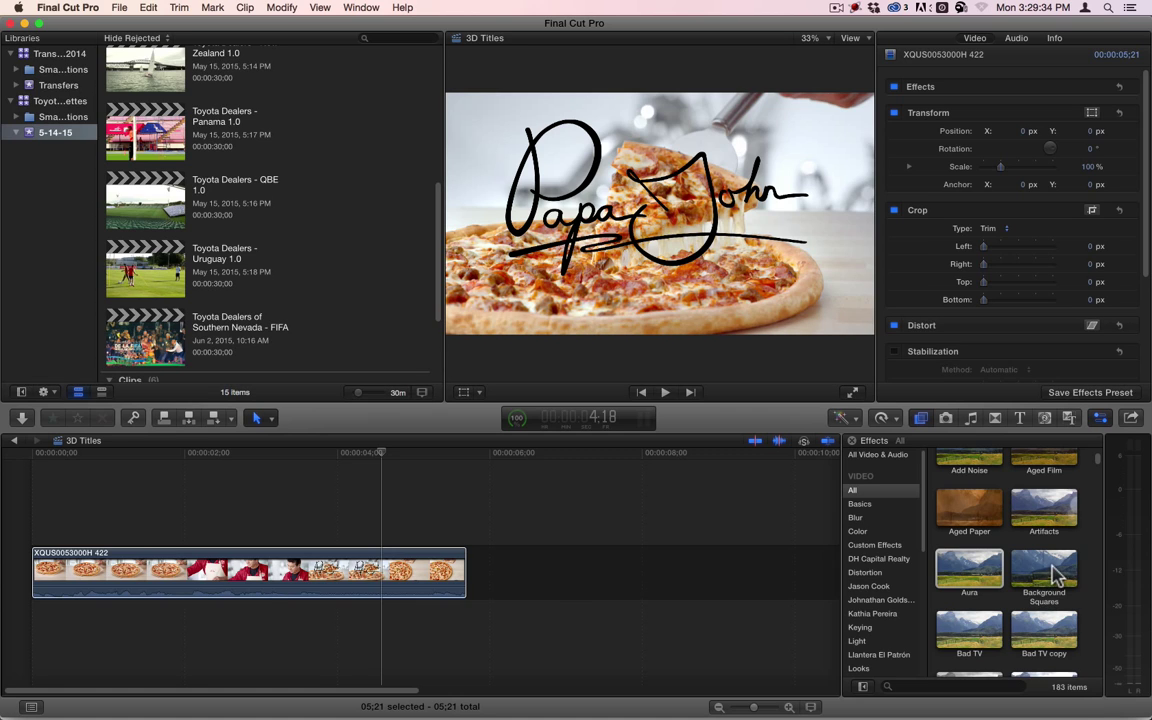
pyautogui.moveTo(1053, 575); pyautogui.dragTo(240, 586)
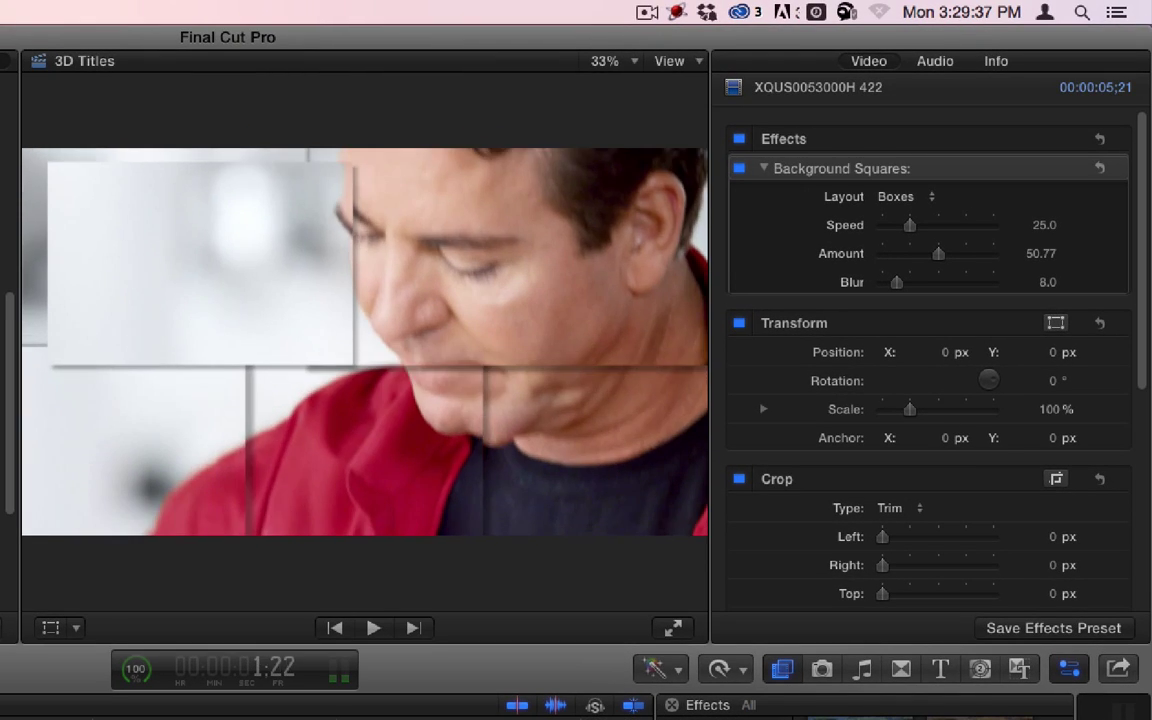
pyautogui.click(134, 570)
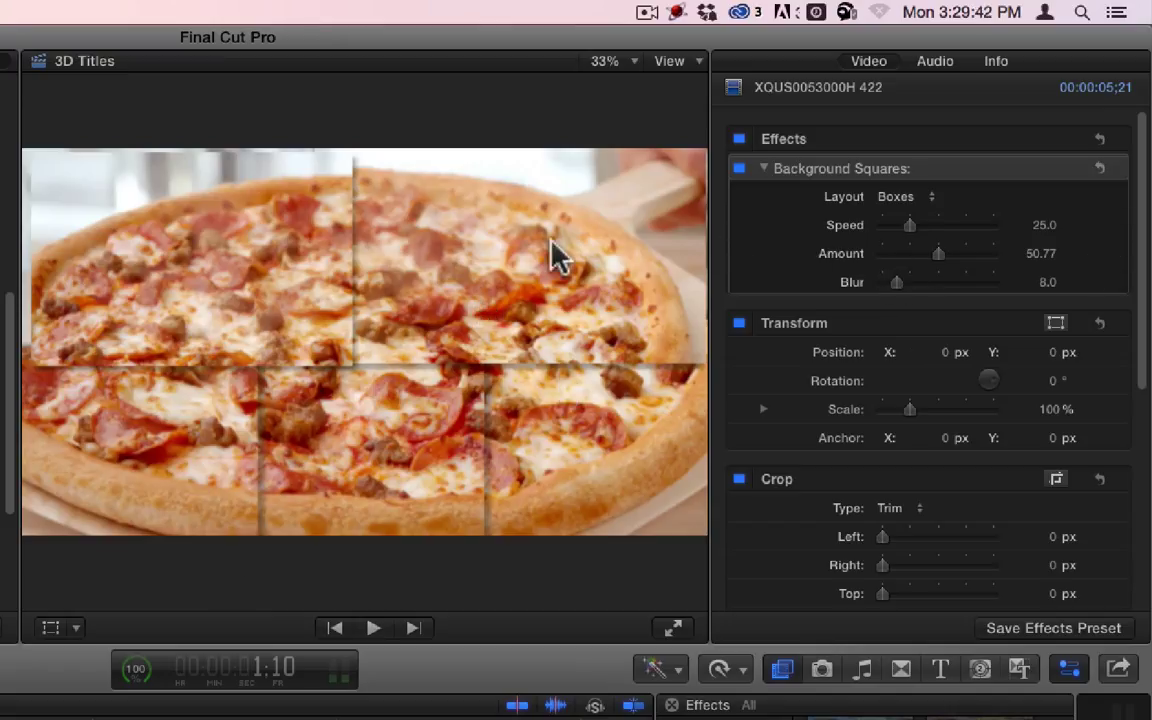
pyautogui.moveTo(843, 222)
# - Try the Horizontal Strips layout for Background Squares and set the Layout to Vertical Strips
pyautogui.click(900, 197)
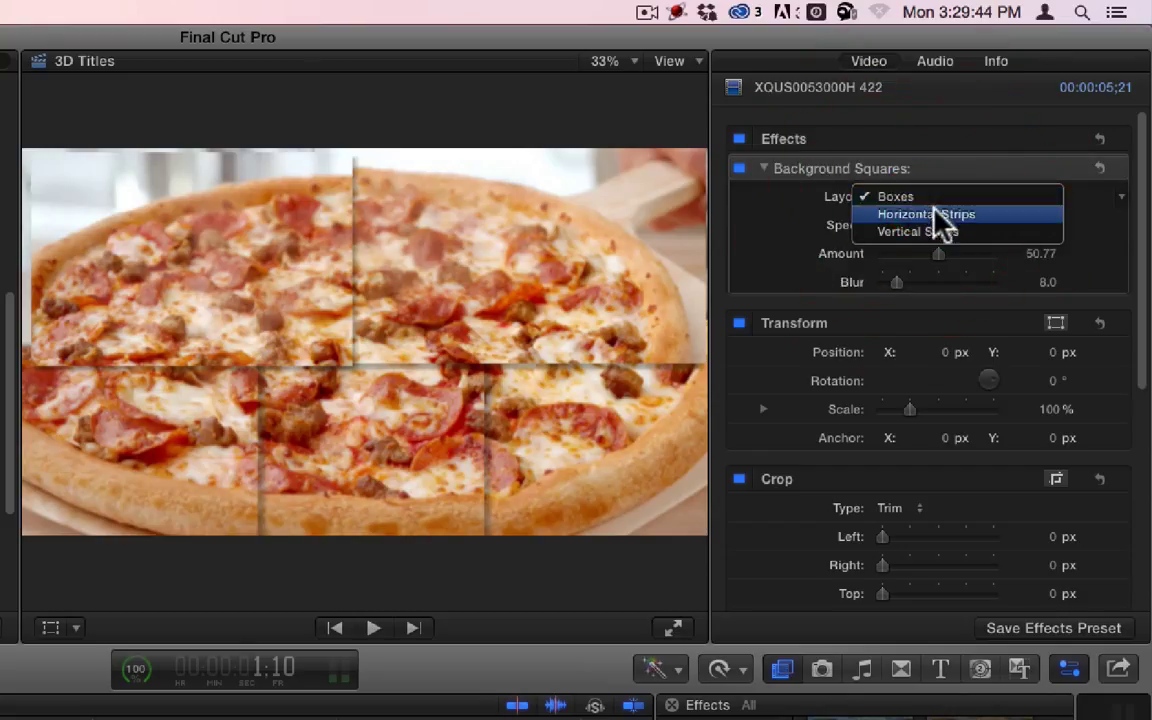
pyautogui.click(933, 214)
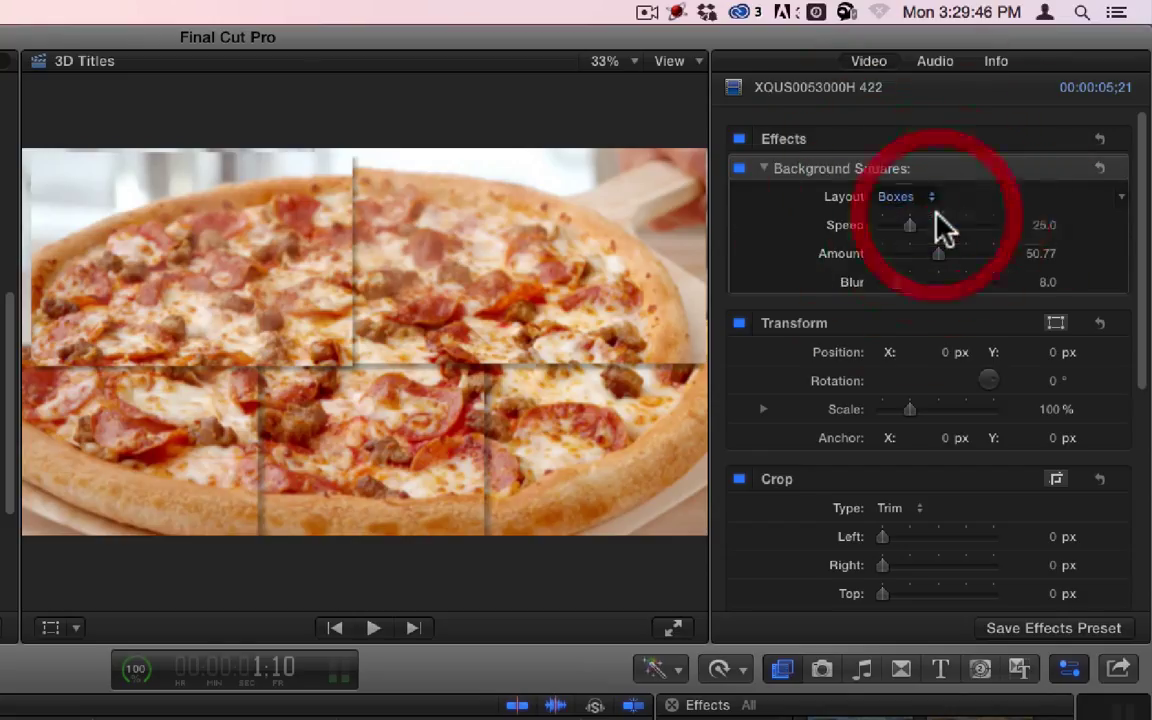
pyautogui.click(913, 198)
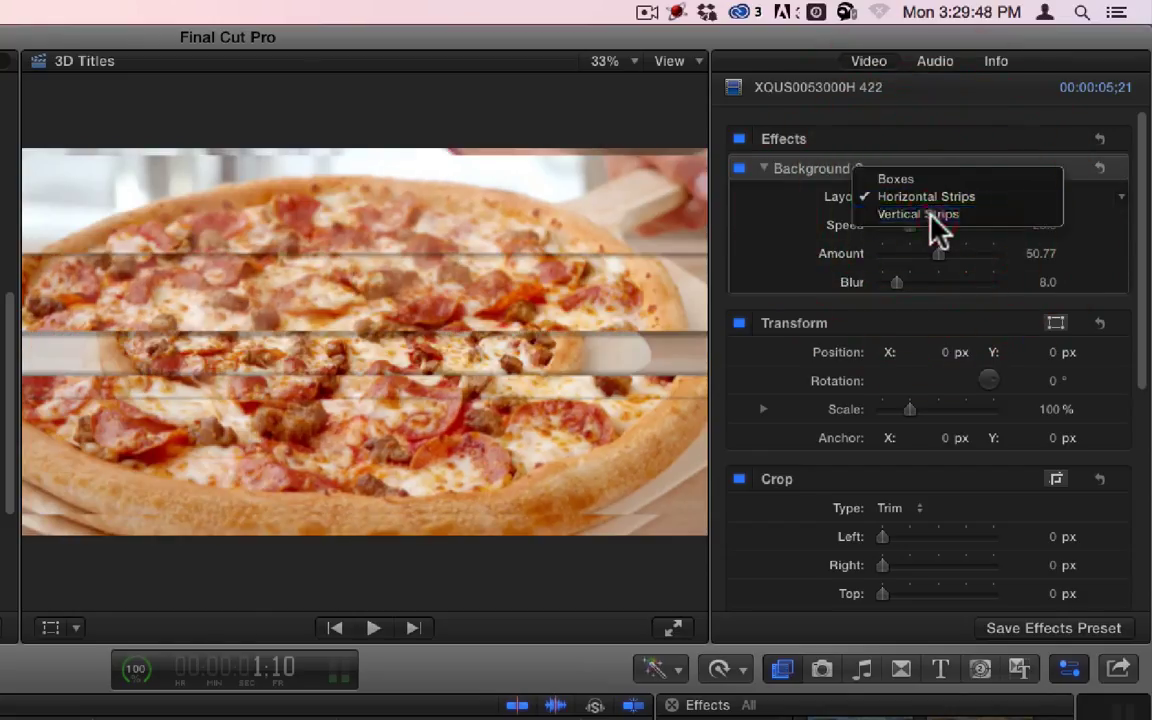
pyautogui.click(930, 216)
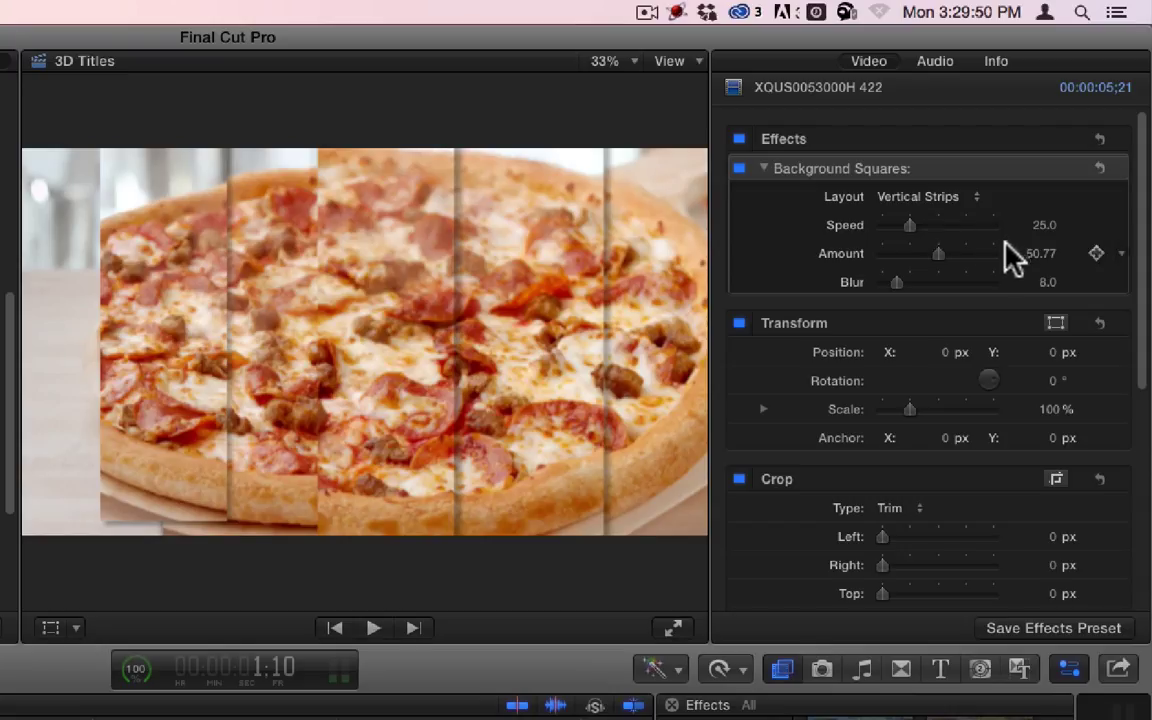
# - Try a Background Squares Speed of 0 and a different Amount, undoing both changes
pyautogui.moveTo(1045, 226); pyautogui.dragTo(995, 226)
pyautogui.press('super+z')
pyautogui.press('super+z')
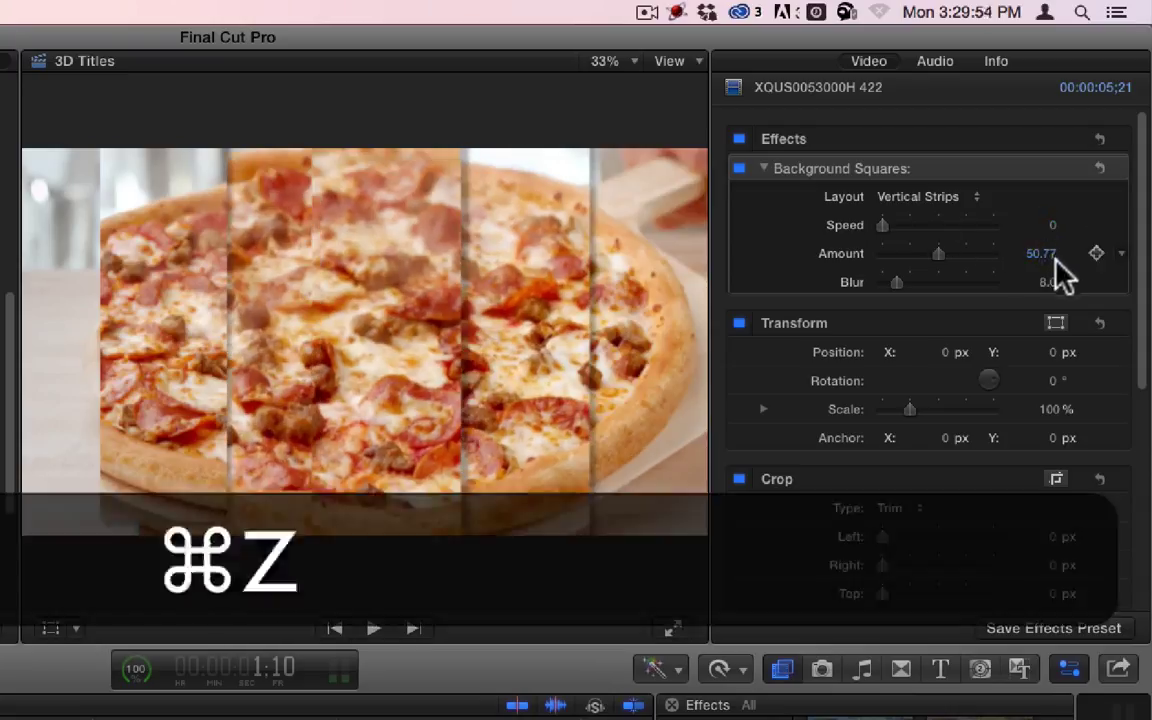
pyautogui.moveTo(1041, 253); pyautogui.dragTo(1041, 353)
pyautogui.press('super+z')
pyautogui.press('super+z')
# - Try a much stronger Blur for Background Squares and undo the change
pyautogui.moveTo(1045, 284); pyautogui.dragTo(1130, 284)
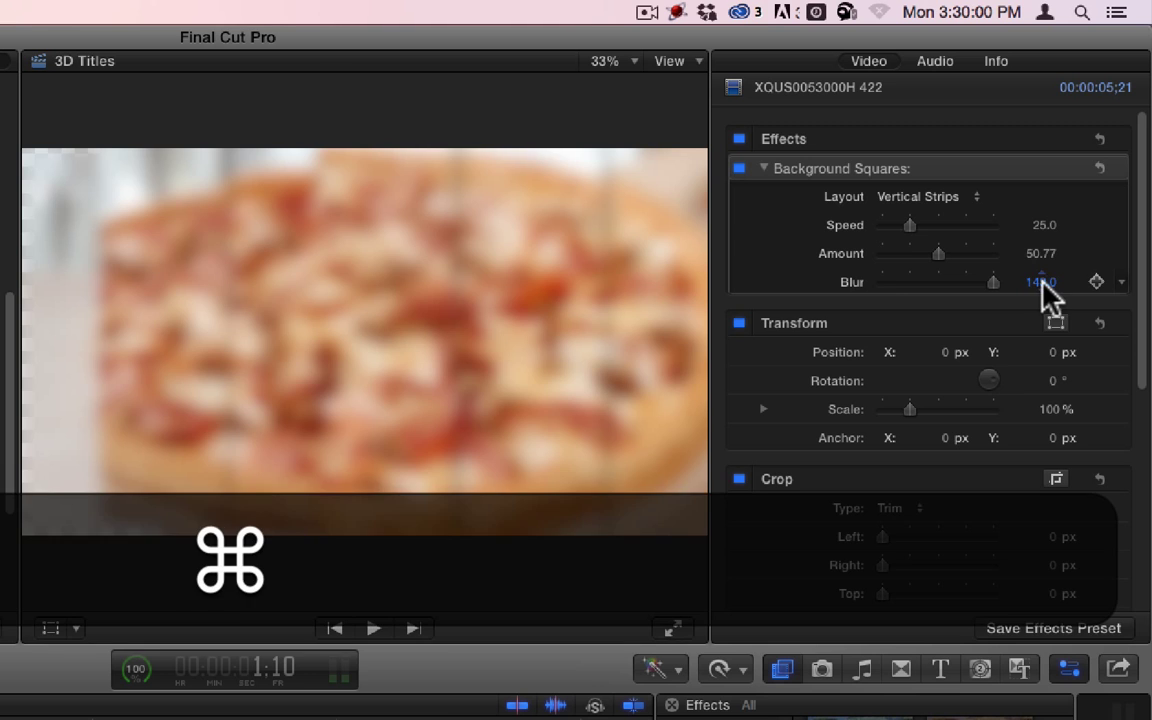
pyautogui.press('super+z')
pyautogui.press('super+z')
pyautogui.press('super+z')
# - Select everything in the timeline and render it with the Vertical Strips layout
pyautogui.press('super+a')
pyautogui.press('ctrl+super+r')
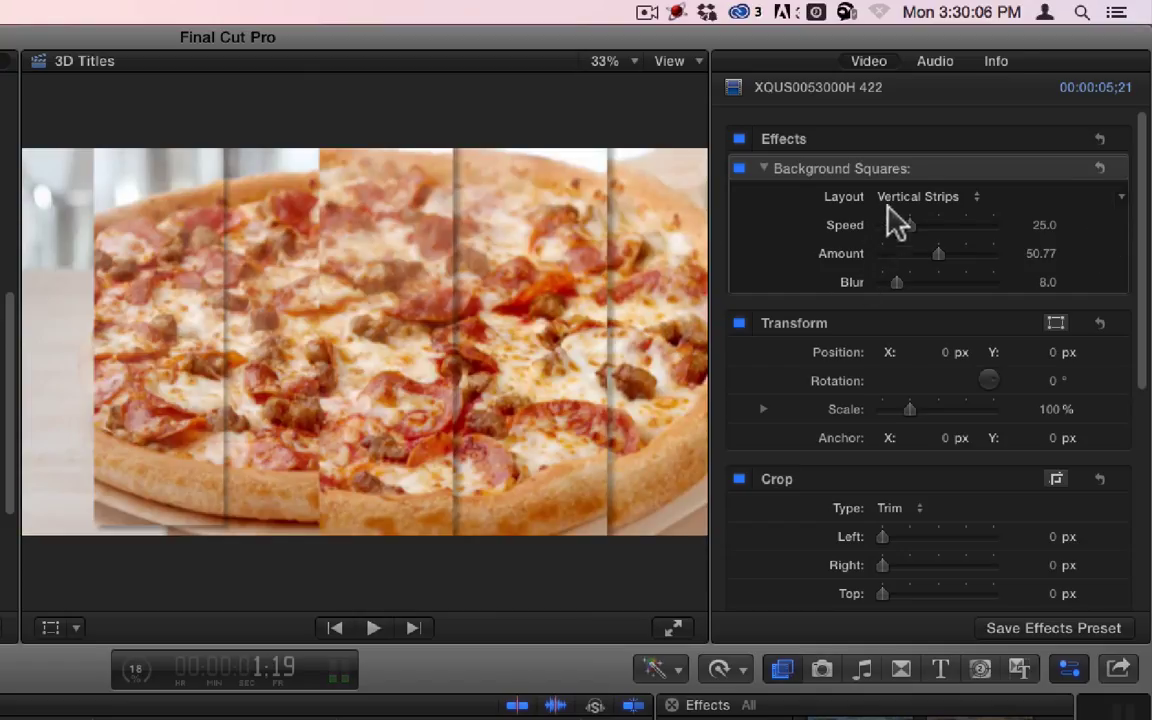
# - Set the Background Squares Layout to Boxes and render the clip again
pyautogui.click(922, 198)
pyautogui.click(928, 165)
pyautogui.hotkey('ctrl', 'r')
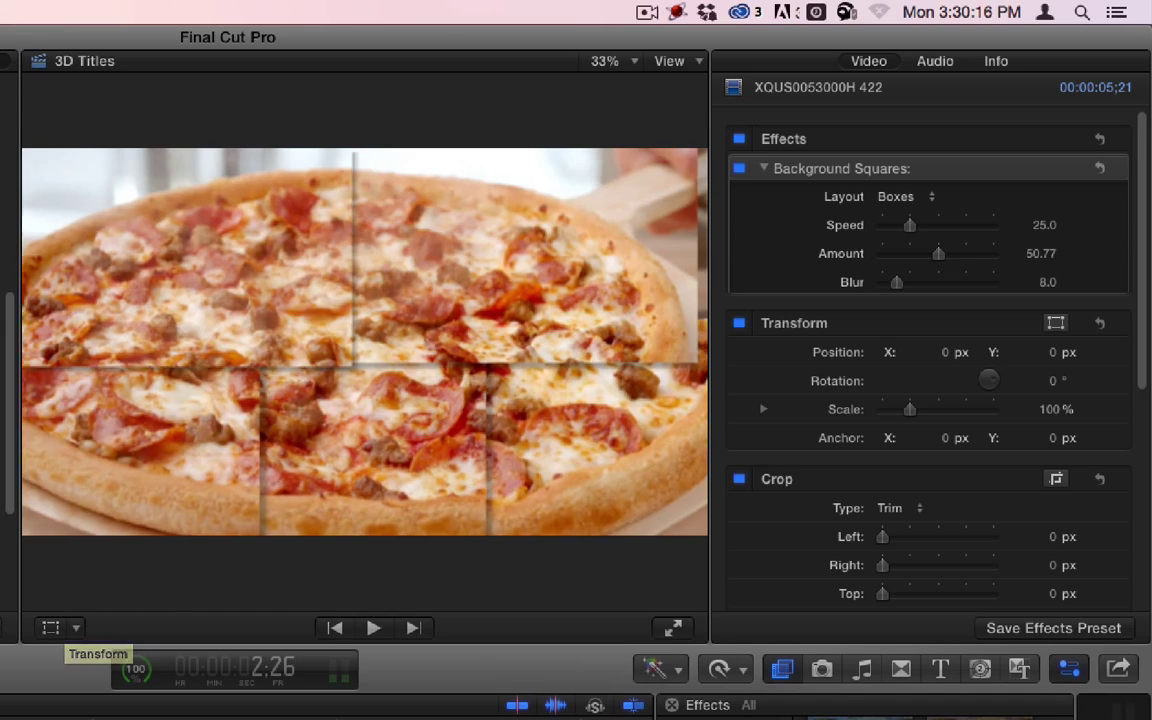
# - Play back the rendered Boxes layout and raise the Background Squares Blur to 47
pyautogui.press('space')
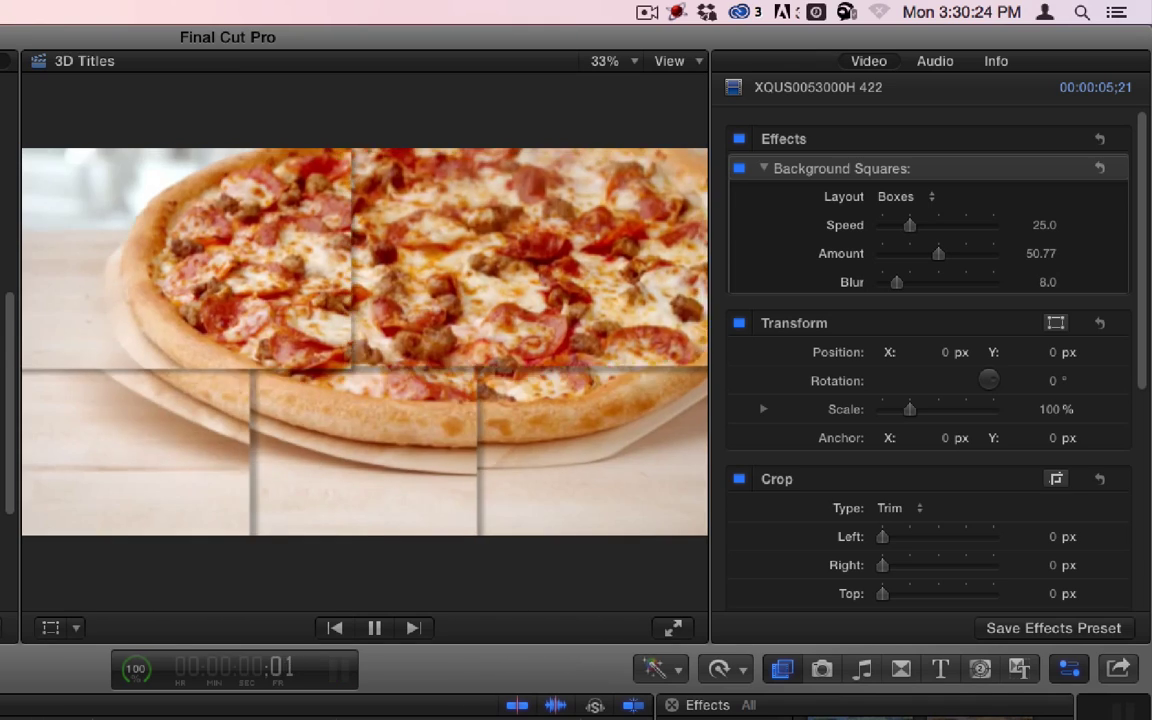
pyautogui.press('space')
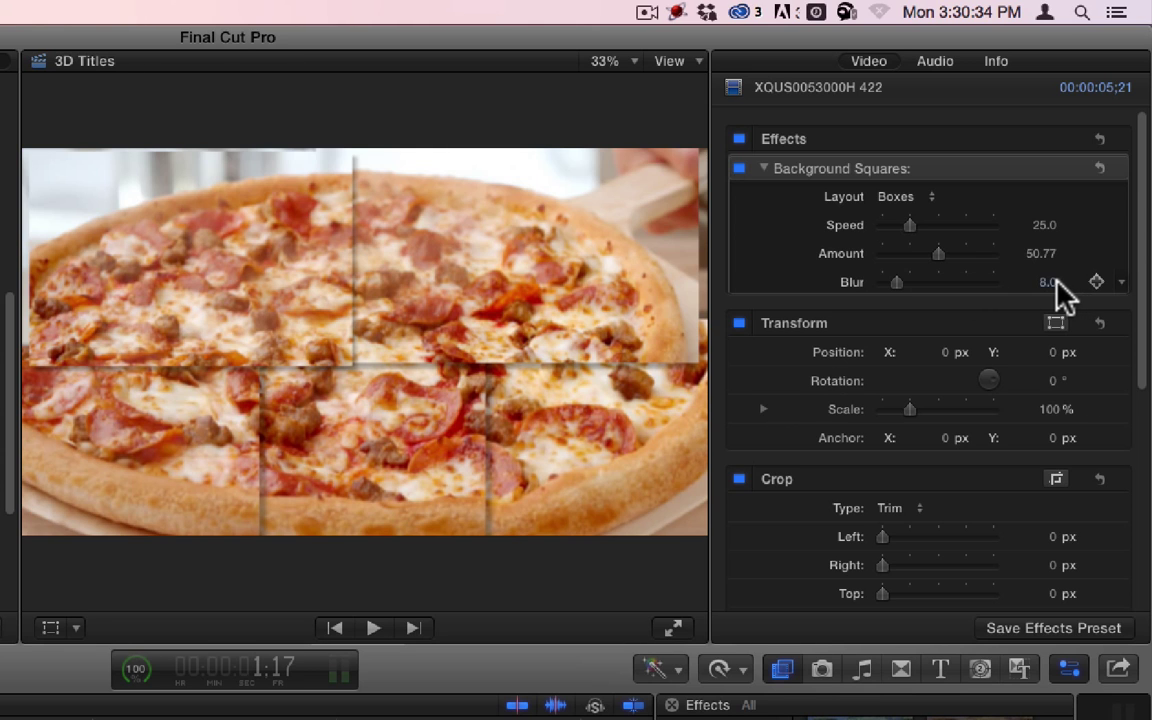
pyautogui.moveTo(1053, 281); pyautogui.dragTo(1080, 254)
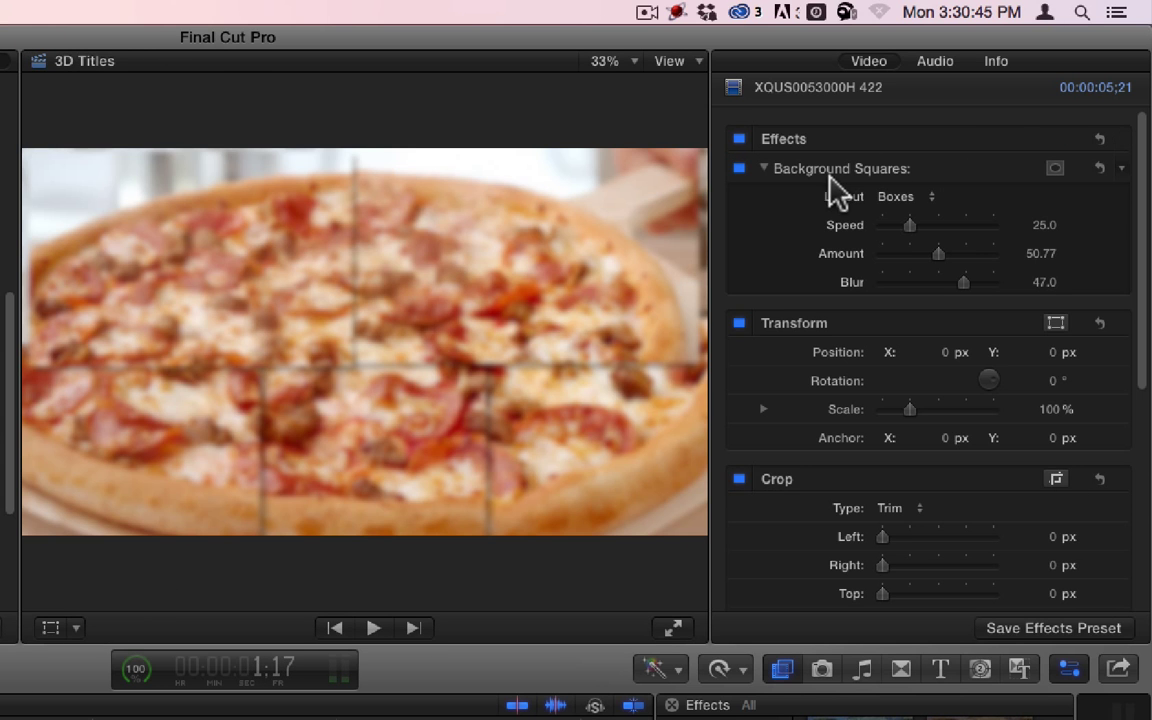
# - Remove Background Squares from the upper copy of the clip and trim its left edge by 150 px
pyautogui.click(830, 170)
pyautogui.press('BackSpace')
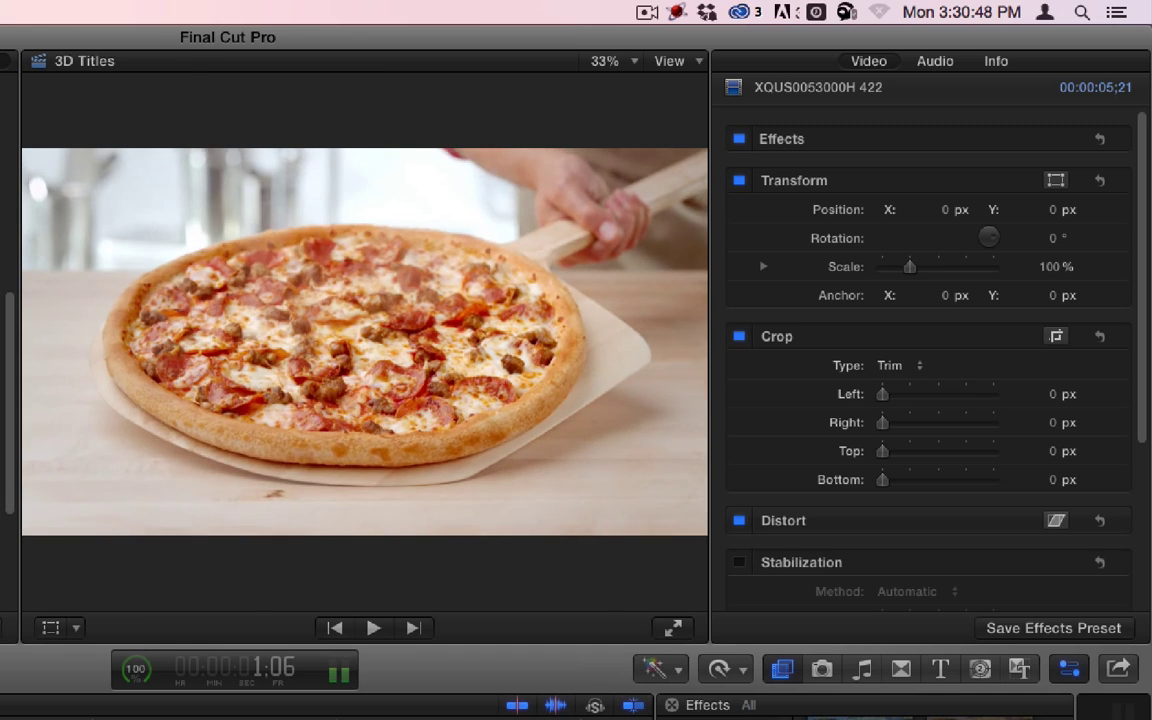
pyautogui.click(1054, 393)
pyautogui.write('50')
pyautogui.press('Tab')
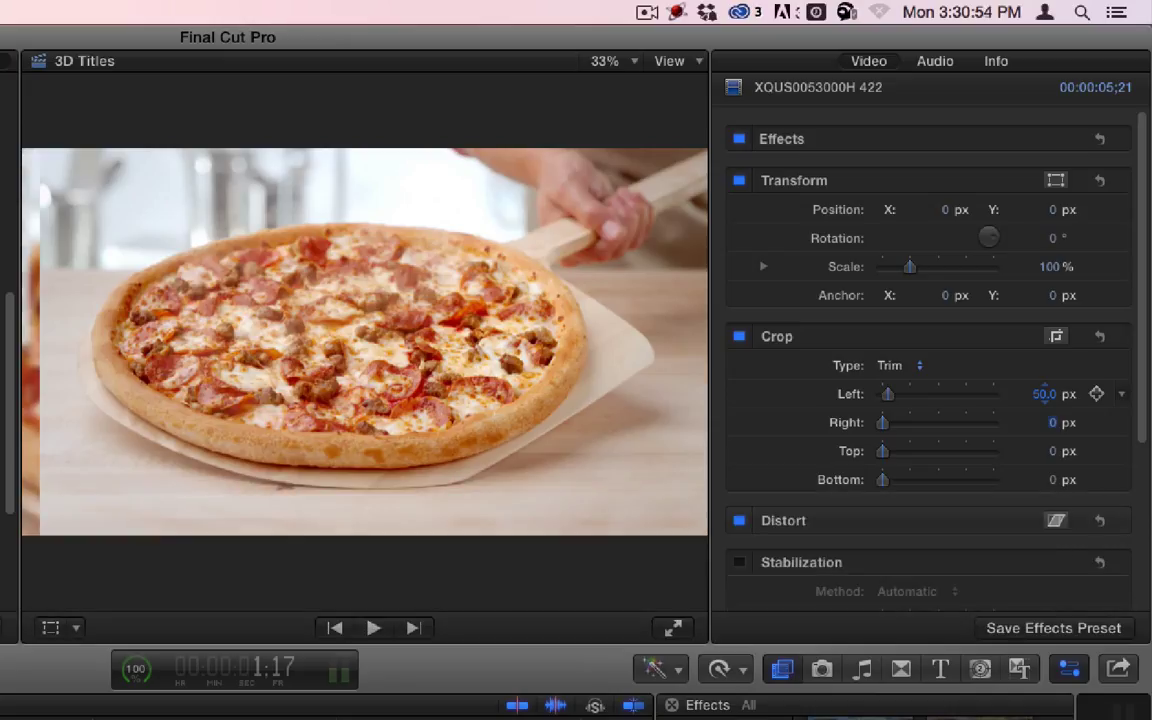
pyautogui.click(1040, 394)
pyautogui.write('150')
pyautogui.press('Return')
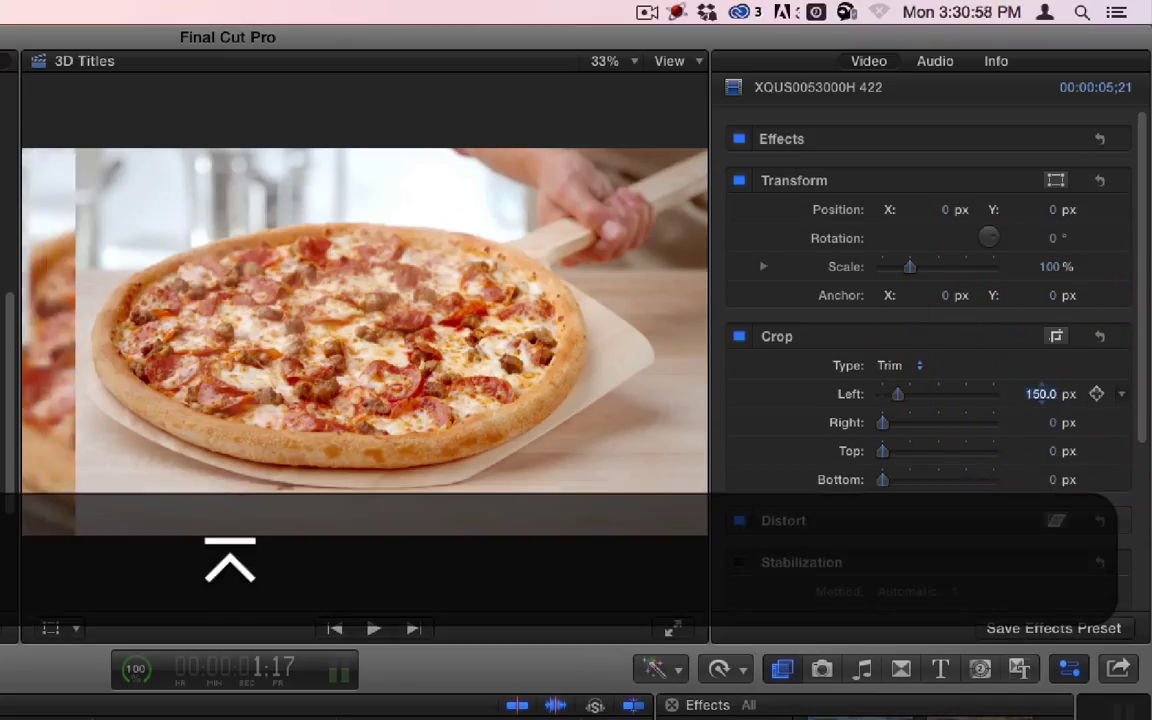
# - Trim the right, top and bottom edges of the upper clip by 150 px each
pyautogui.click(1052, 422)
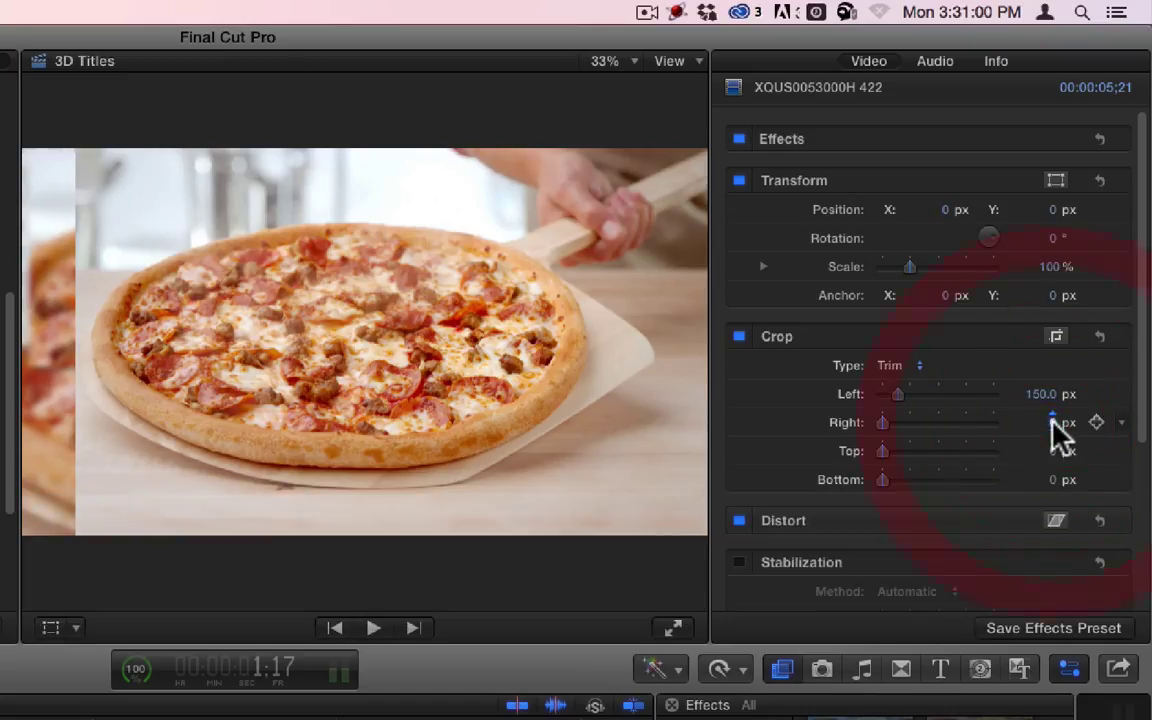
pyautogui.write('150')
pyautogui.press('Tab')
pyautogui.write('150')
pyautogui.press('Return')
pyautogui.press('Tab')
pyautogui.write('150')
pyautogui.press('Return')
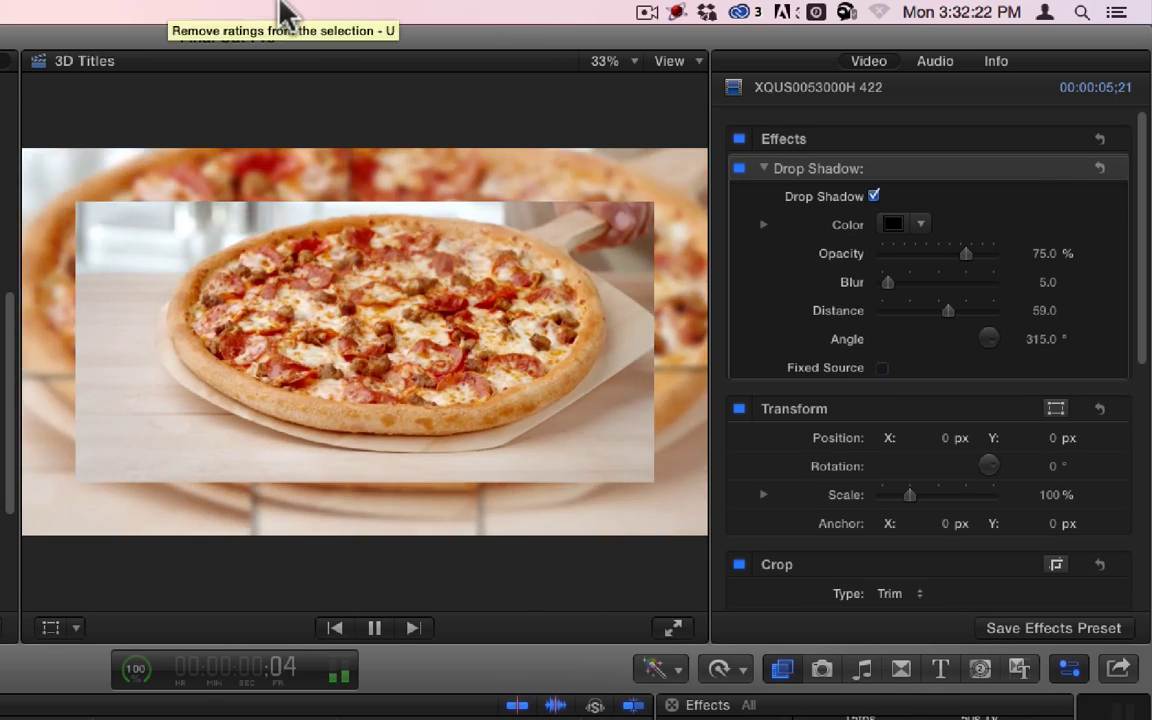
# - Preview the cropped, drop-shadowed clip over the blurred background, and delete that upper clip
pyautogui.press('space')
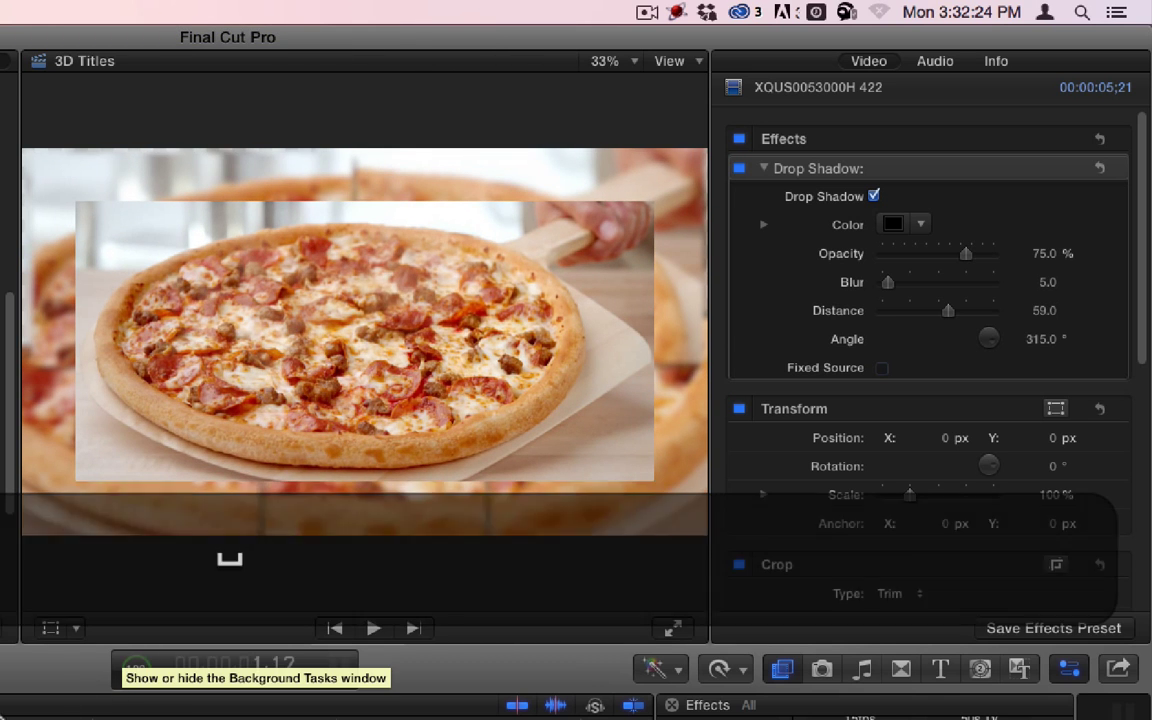
pyautogui.press('BackSpace')
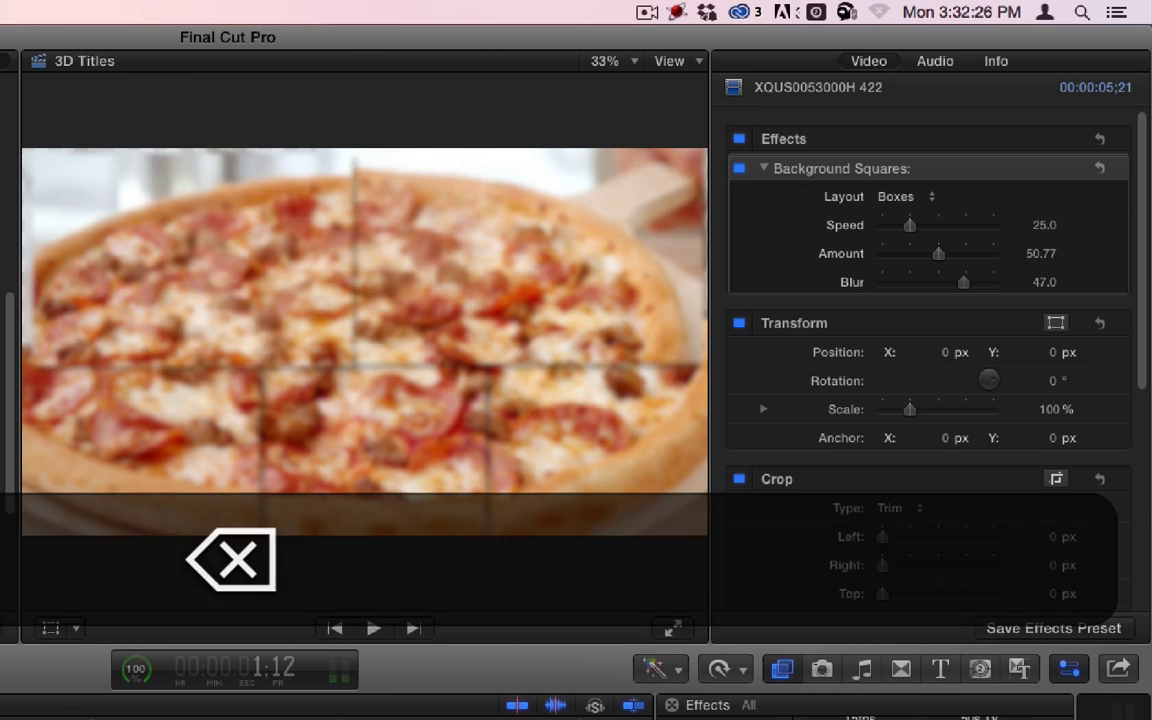
# - Set the Background Squares Layout to Horizontal Strips and its Blur to 0, and play the clip
pyautogui.click(924, 198)
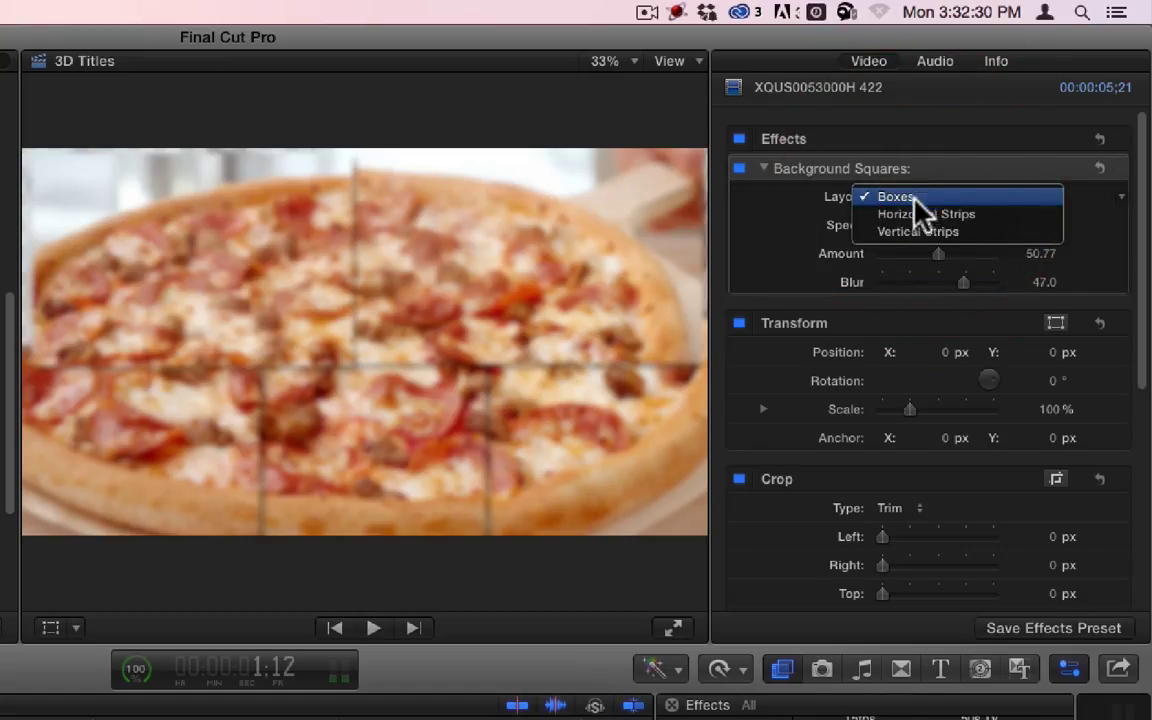
pyautogui.click(918, 215)
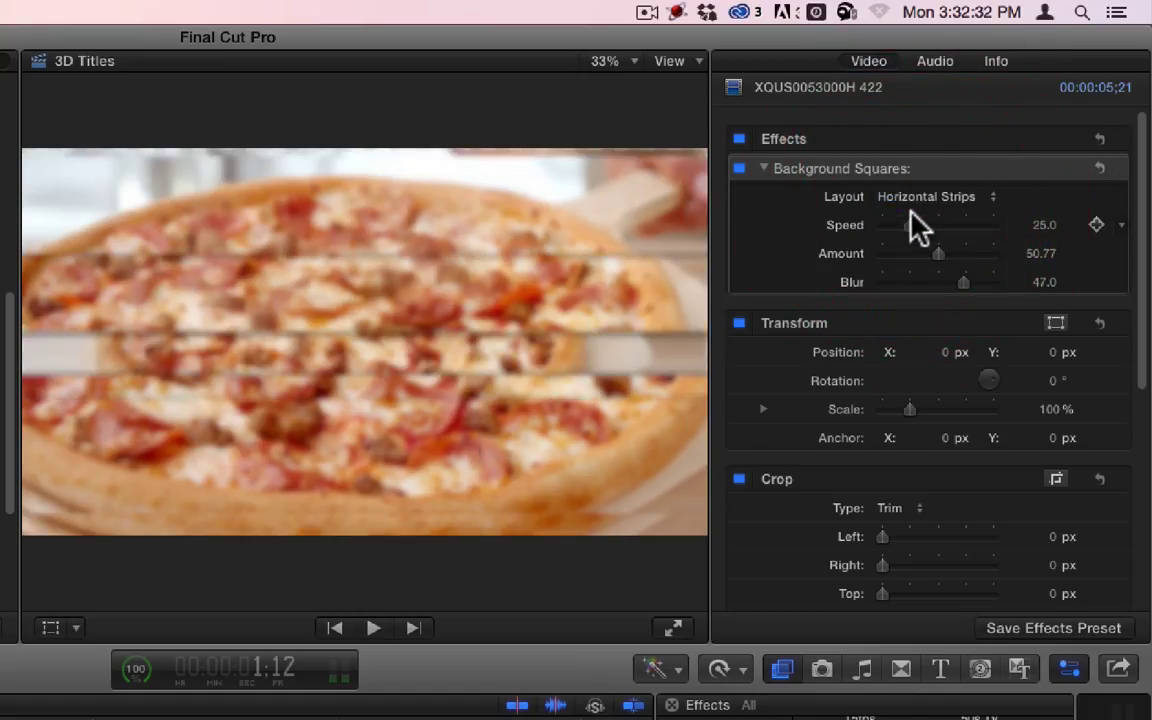
pyautogui.click(1044, 284)
pyautogui.write('0')
pyautogui.press('Return')
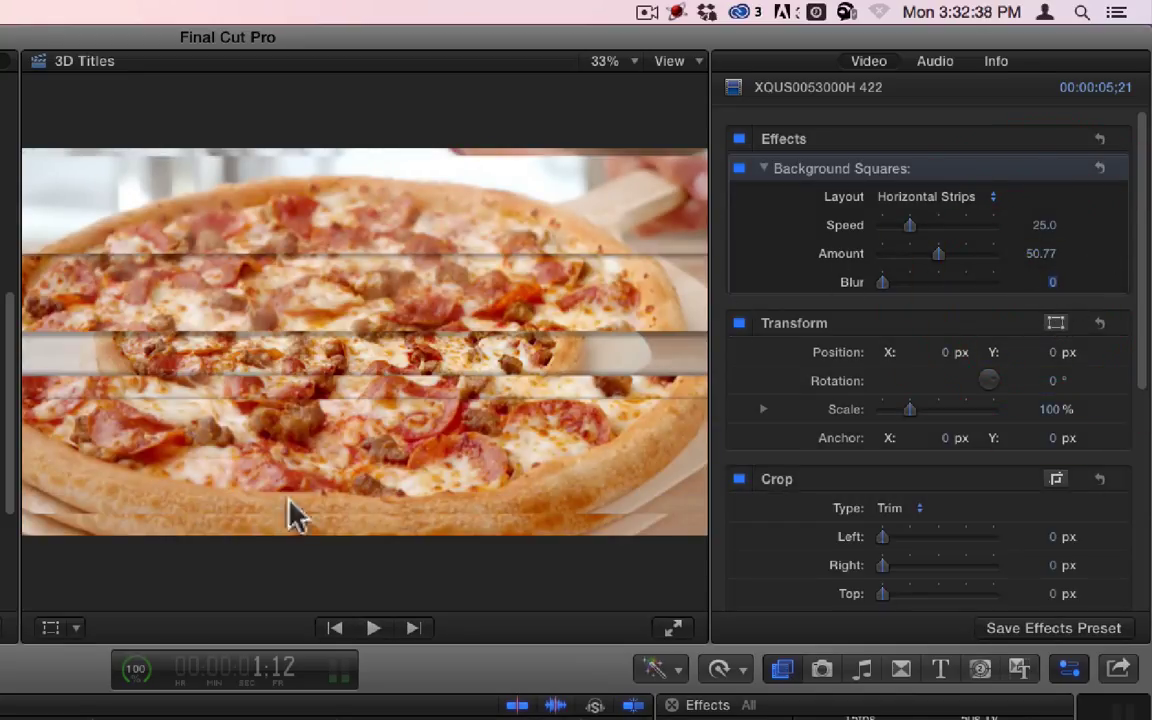
pyautogui.press('space')
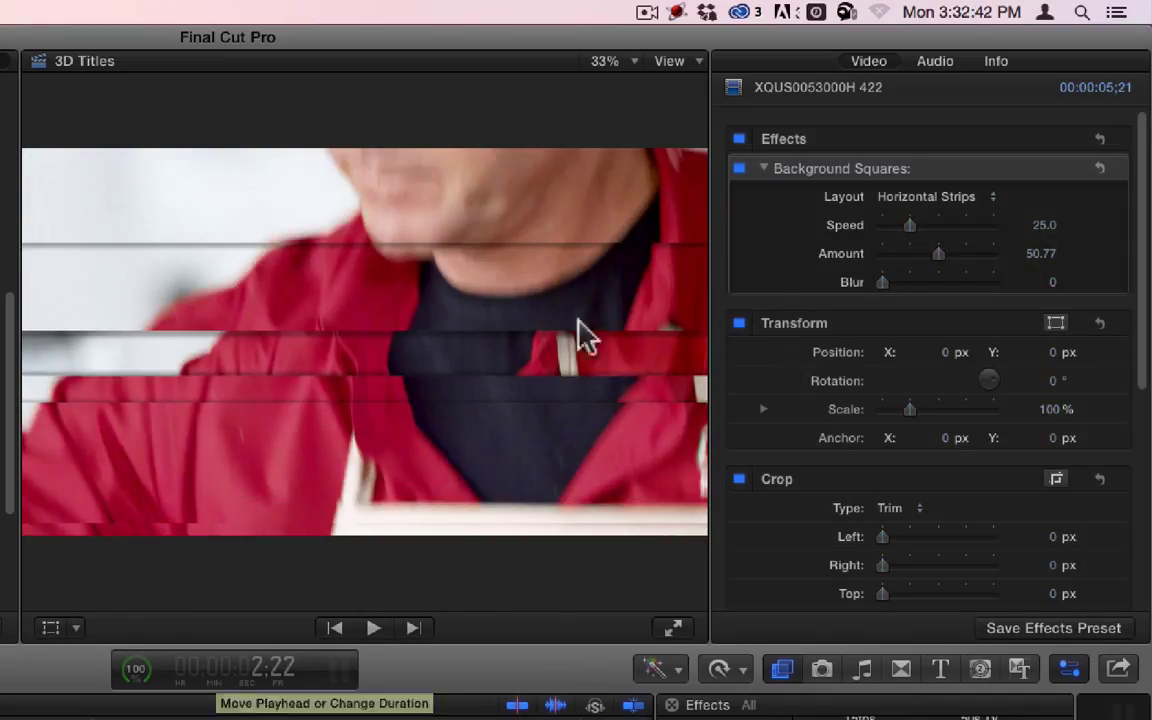
# - Set both the Speed and the Amount of Background Squares to 100
pyautogui.moveTo(897, 260)
pyautogui.moveTo(1048, 226); pyautogui.dragTo(1051, 200)
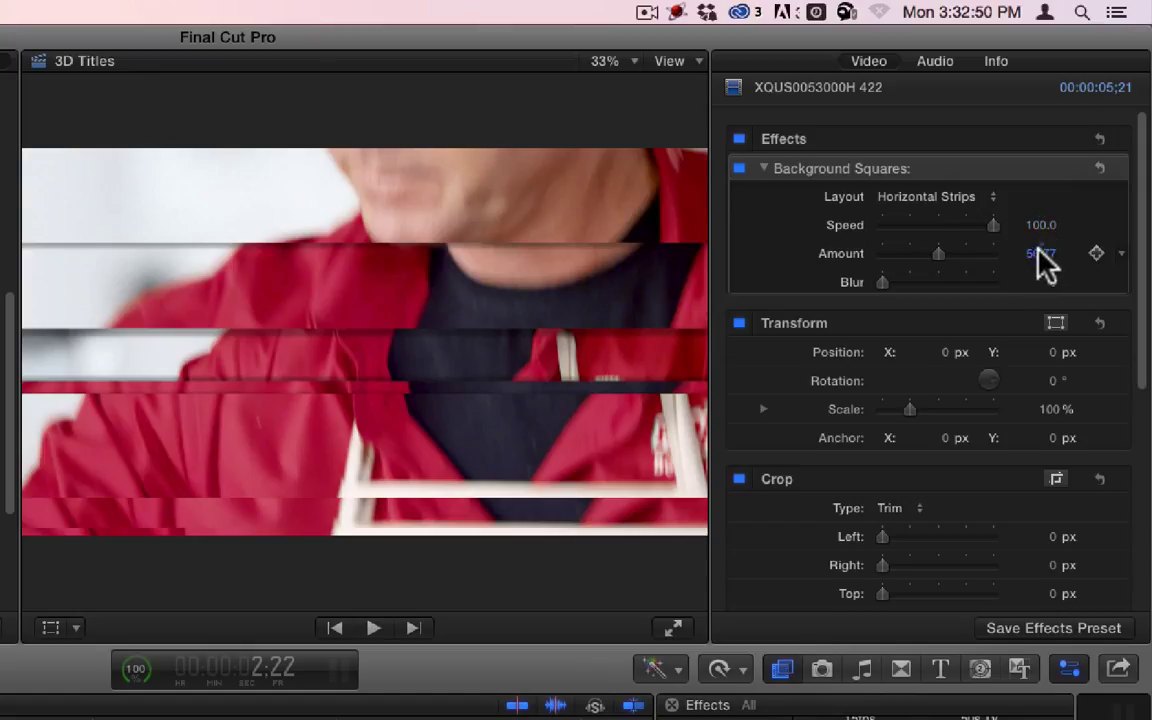
pyautogui.moveTo(1038, 252)
pyautogui.mouseDown()
pyautogui.moveTo(1040, 235)
pyautogui.moveTo(1041, 247)
pyautogui.mouseUp()
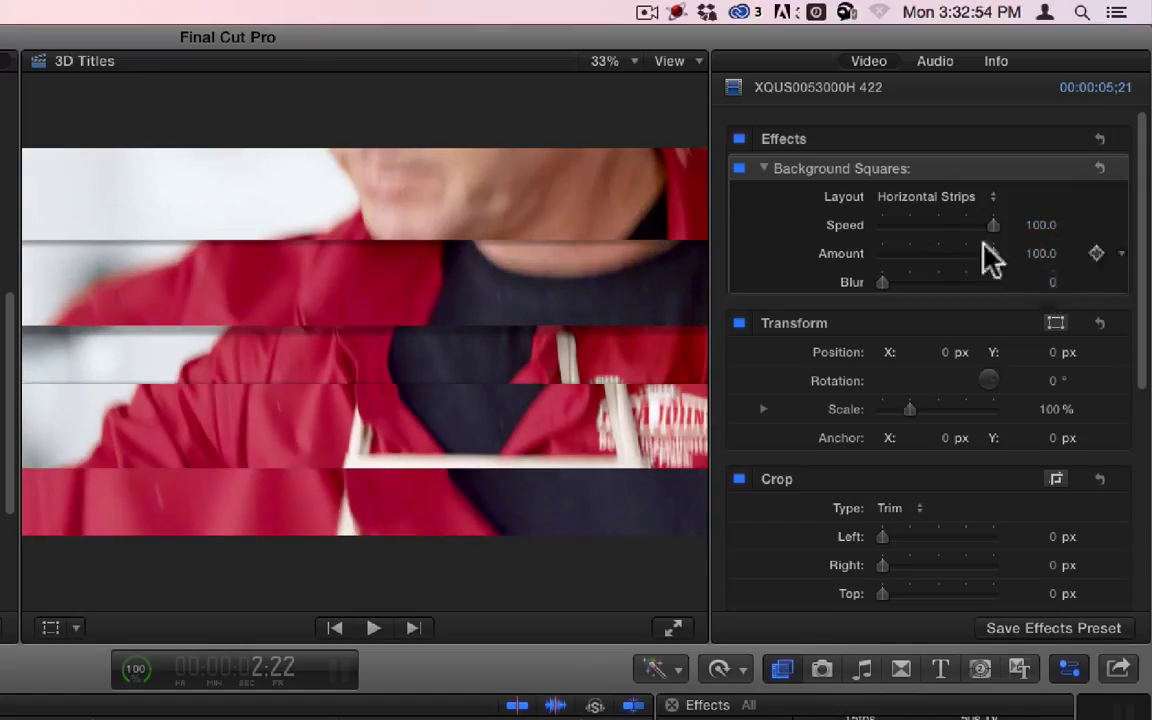
# - Change the Background Squares Layout to Vertical Strips and render the clip
pyautogui.click(935, 196)
pyautogui.click(935, 213)
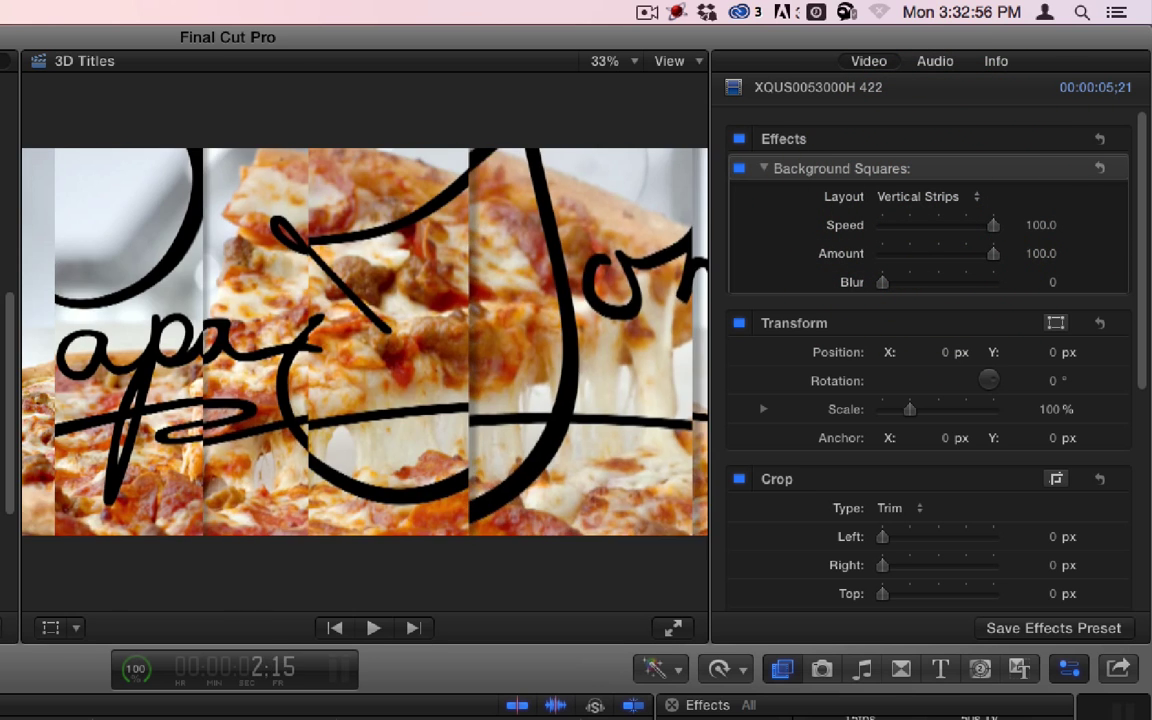
pyautogui.press('ctrl+super+r')
pyautogui.hotkey('ctrl', 'r')
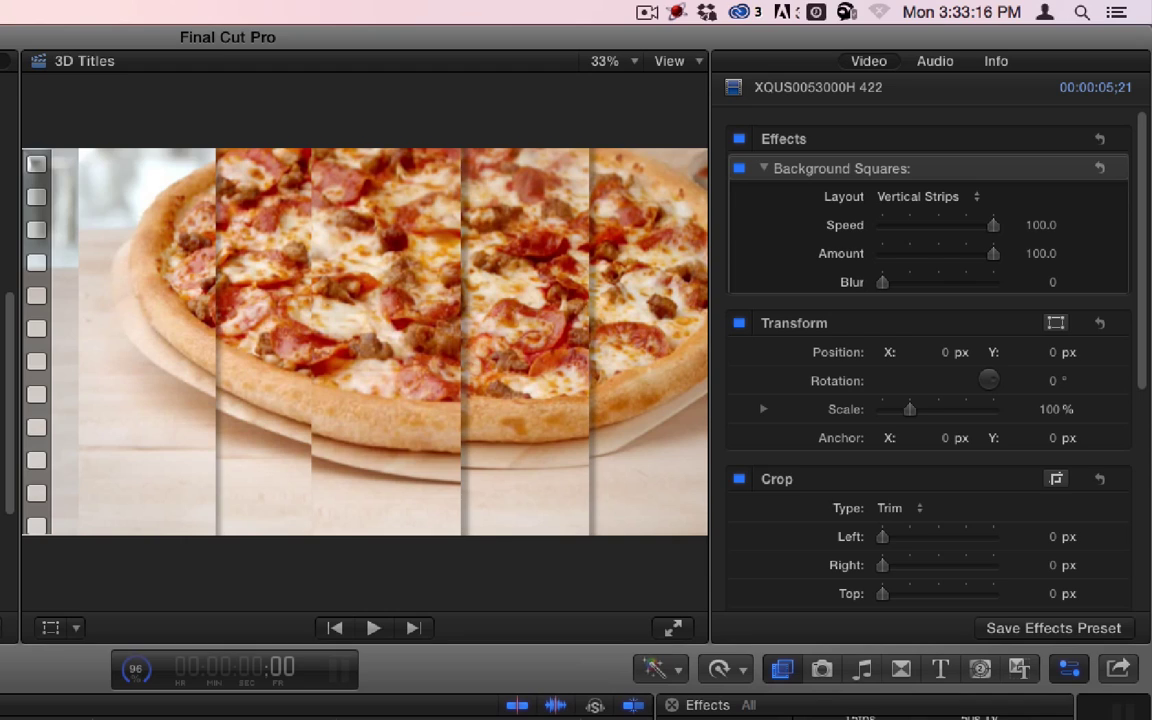
# - Play the rendered Vertical Strips version and remove the Background Squares effect from the clip
pyautogui.press('space')
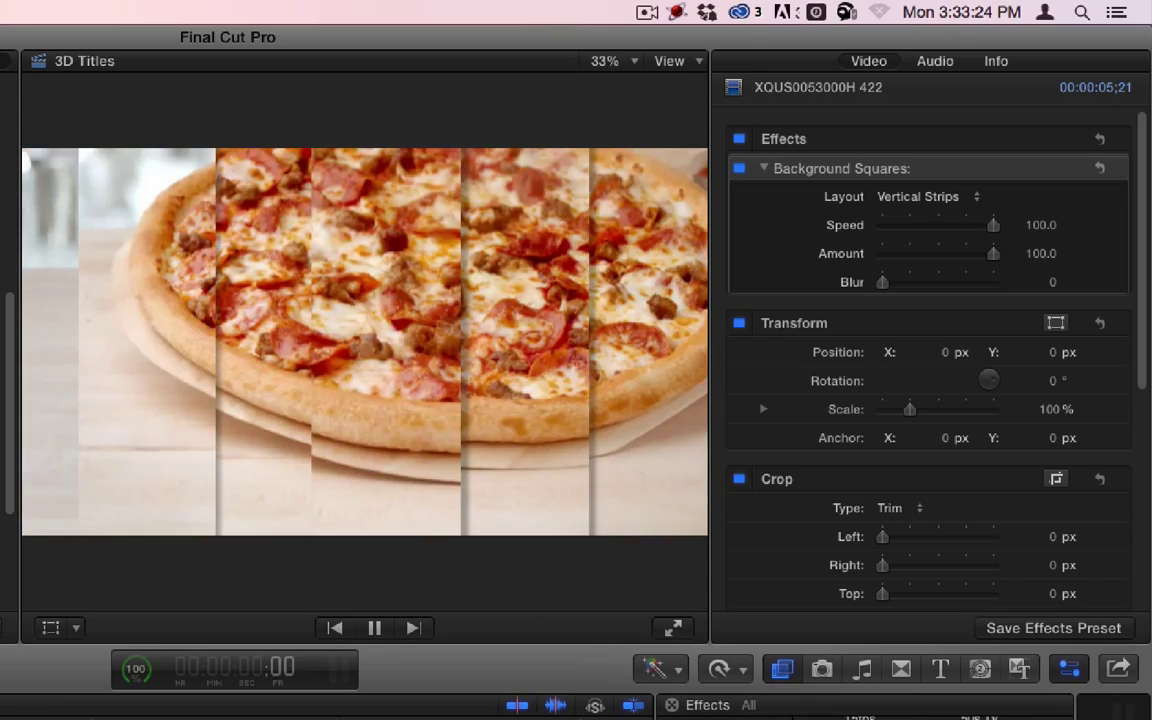
pyautogui.press('space')
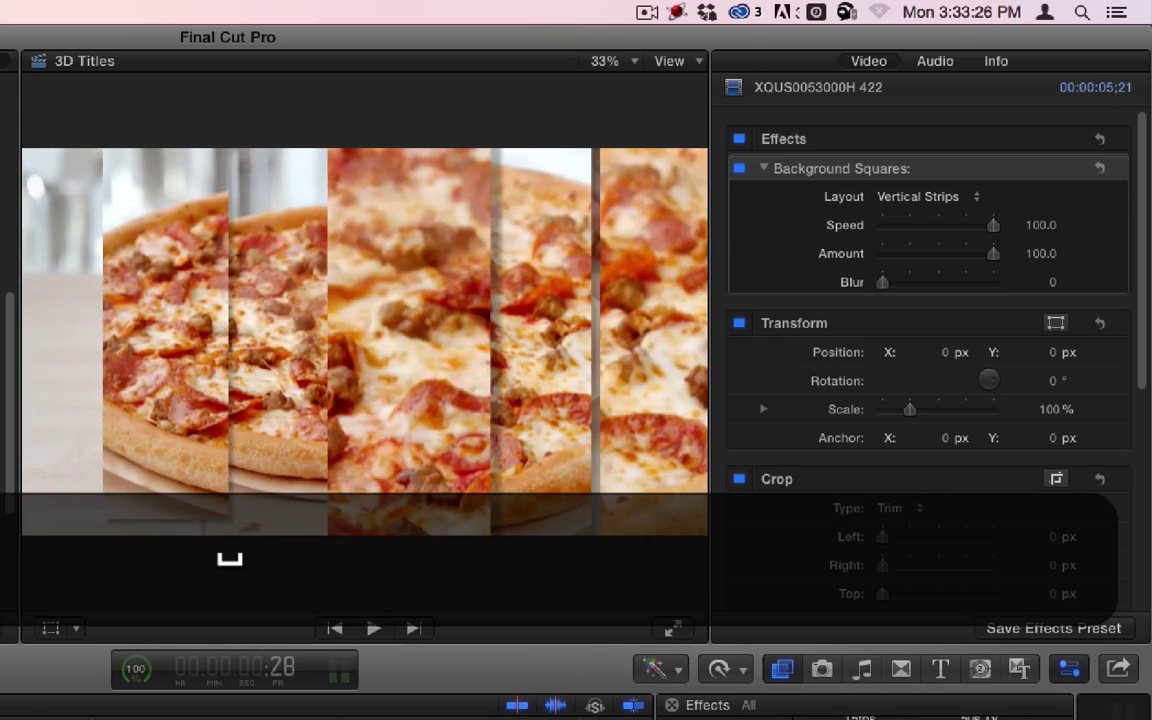
pyautogui.click(901, 172)
pyautogui.press('BackSpace')
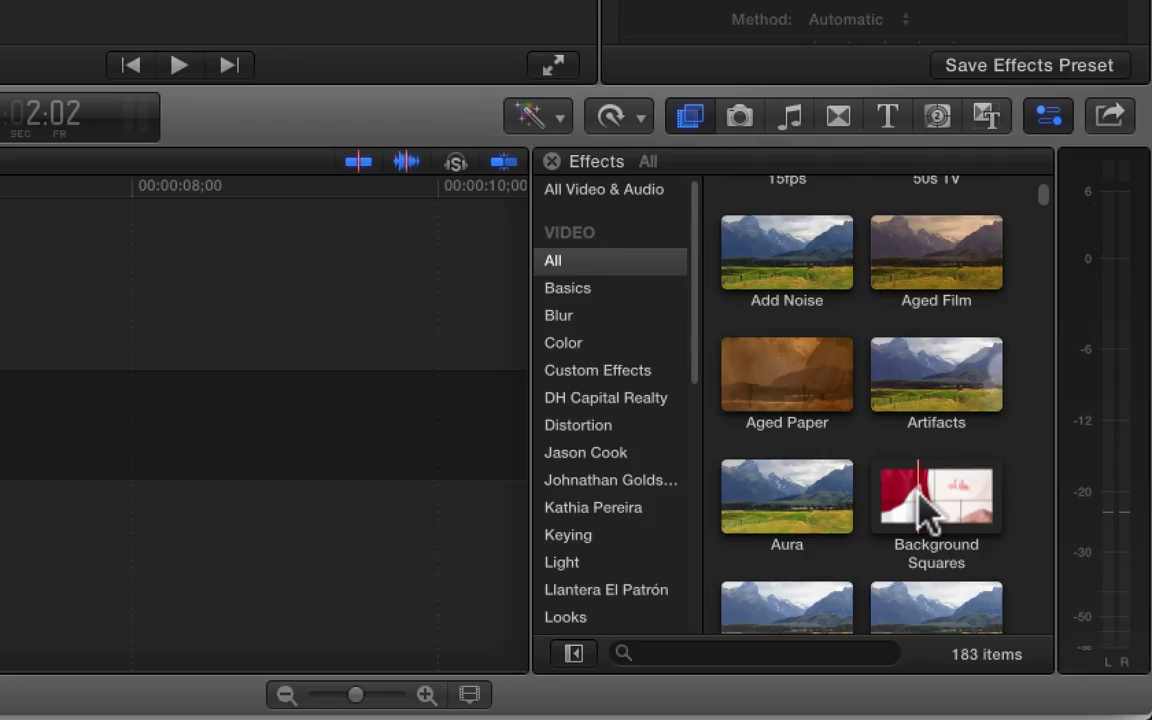
# - Browse the video effects from Bad TV to Bloom and place the playhead at 3:12 in the timeline
pyautogui.scroll(-4, 887, 420)
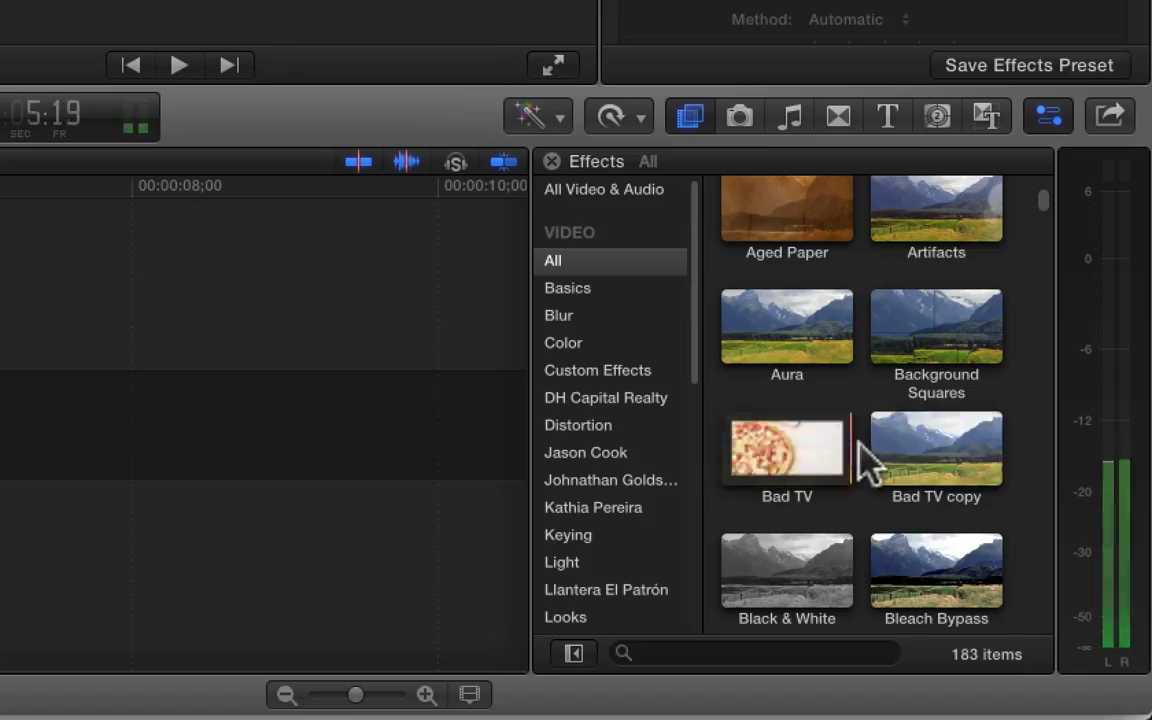
pyautogui.scroll(-3, 1041, 476)
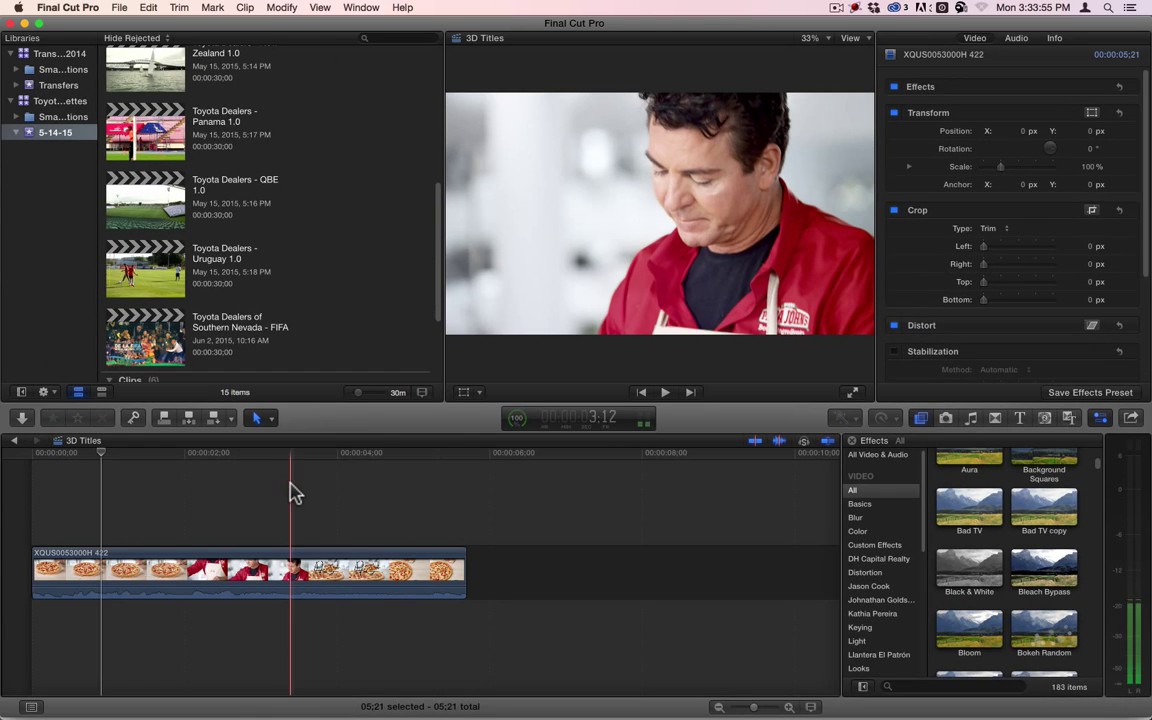
pyautogui.click(291, 486)
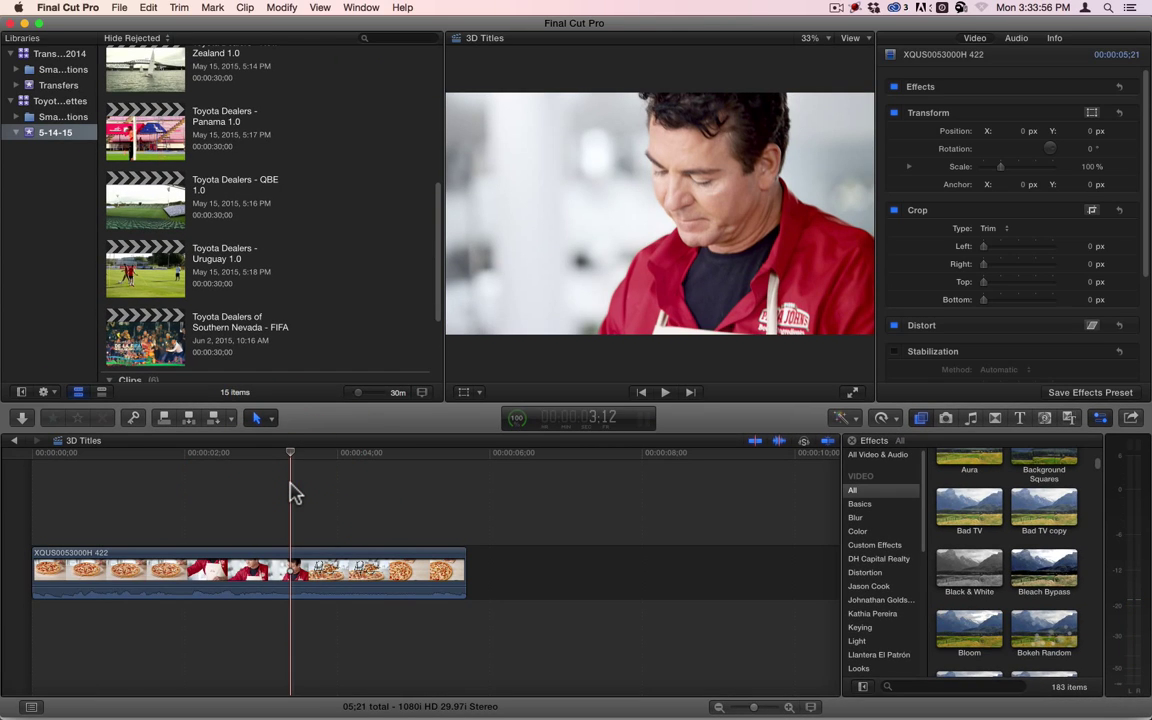